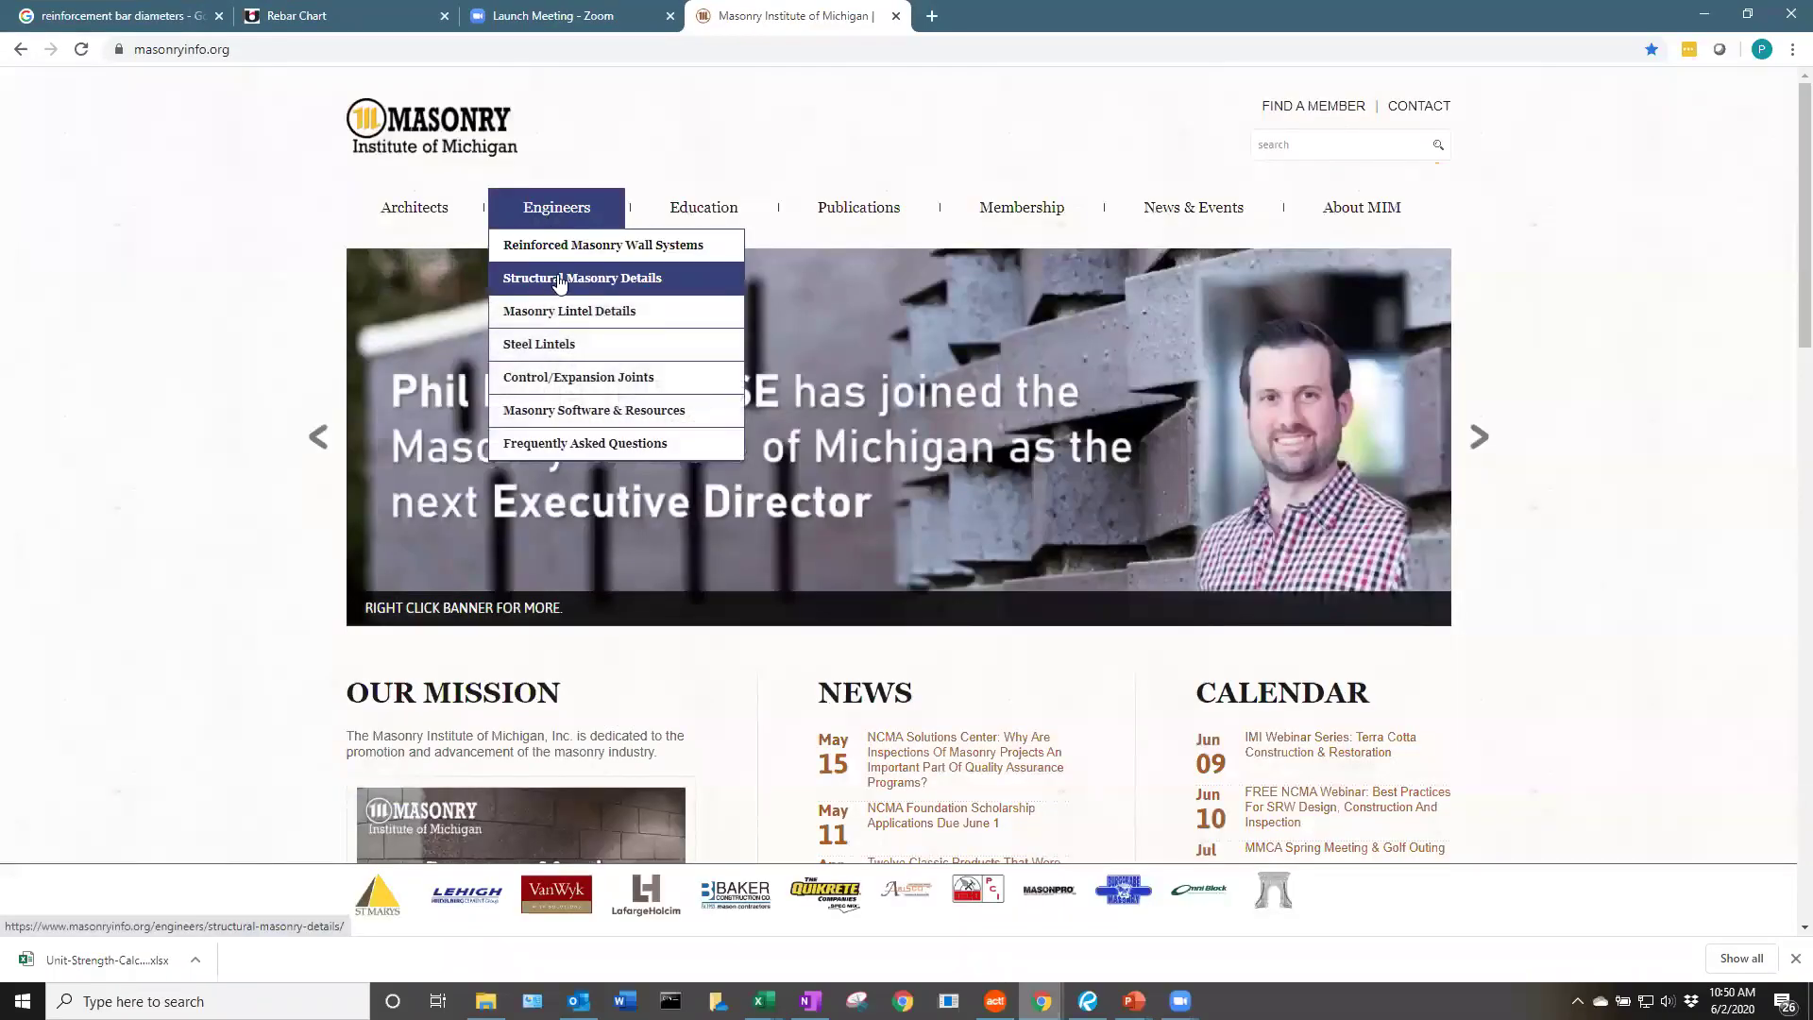
Open the Structural Masonry Details page from the Engineers menu on masonryinfo.org.
{"action": "left_click", "coordinate": [676, 289]}
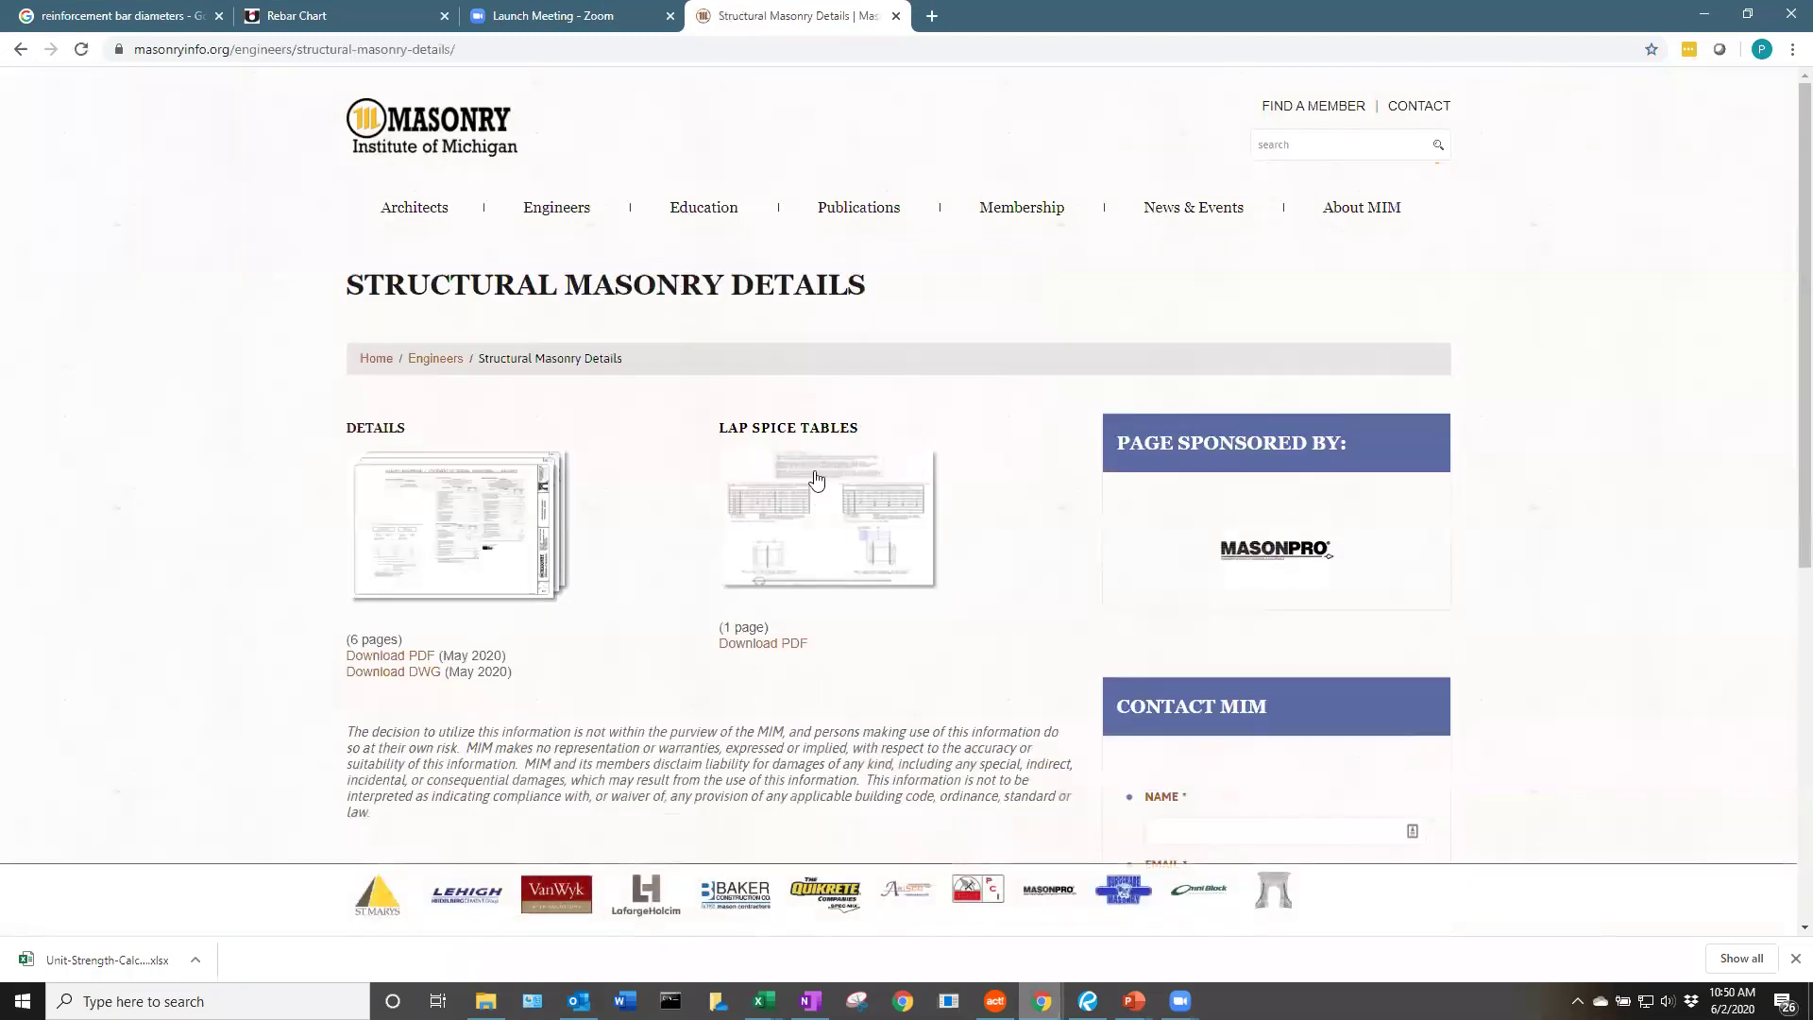
Open and scroll through the lap-splices-2020 PDF tables, then advance the slideshow to the Chapter 8/9 slide.
{"action": "left_click", "coordinate": [772, 646]}
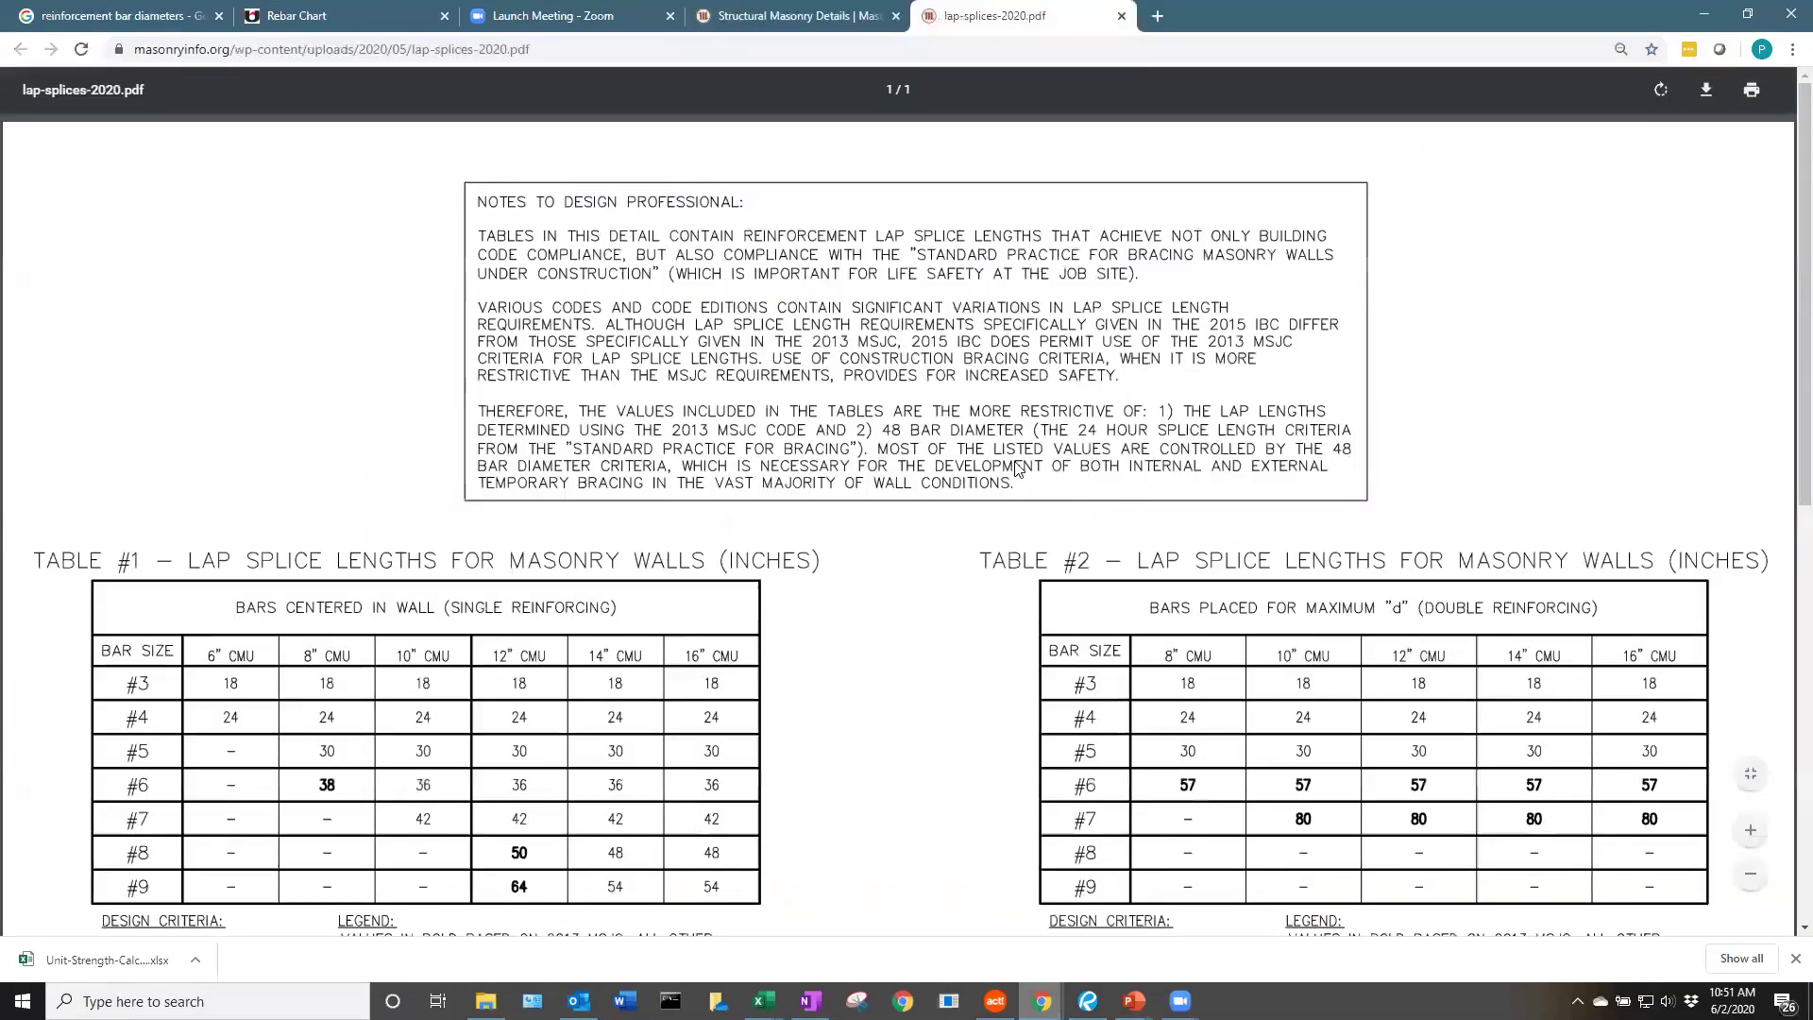
{"action": "scroll", "coordinate": [893, 496], "scroll_direction": "down", "scroll_amount": 2}
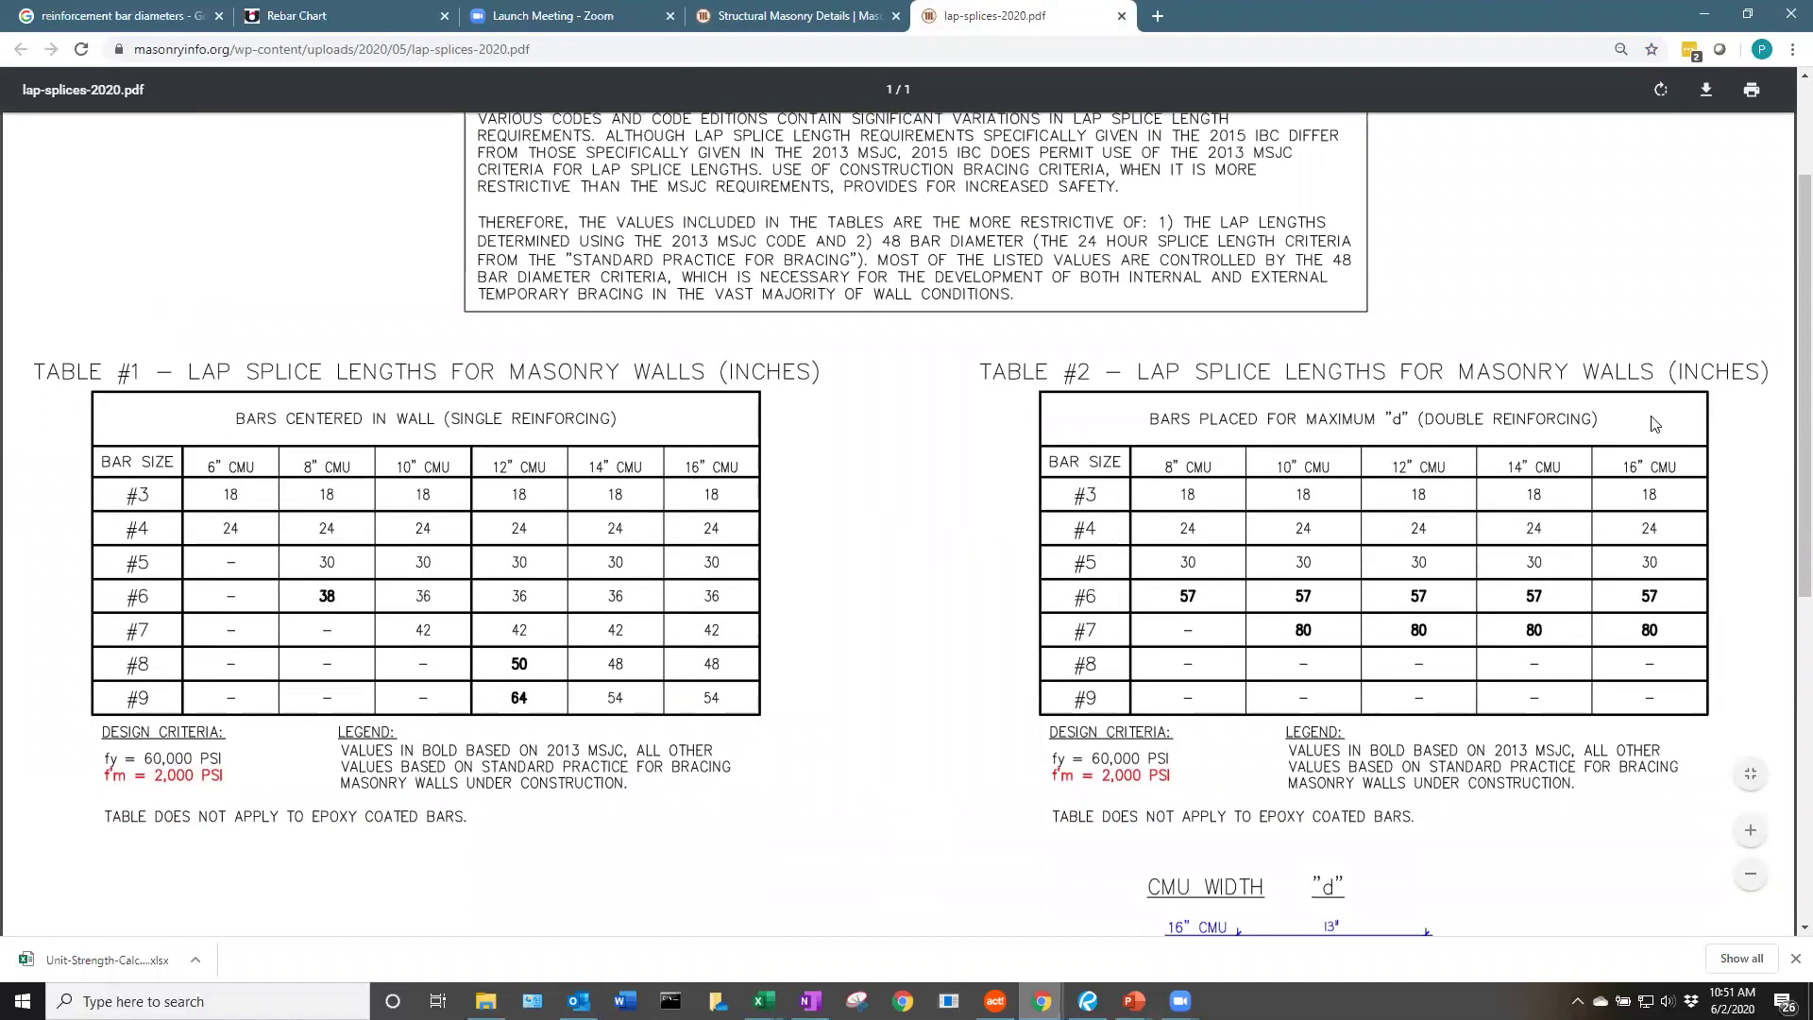
{"action": "scroll", "coordinate": [1535, 518], "scroll_direction": "down", "scroll_amount": 1}
{"action": "scroll", "coordinate": [1534, 517], "scroll_direction": "down", "scroll_amount": 5}
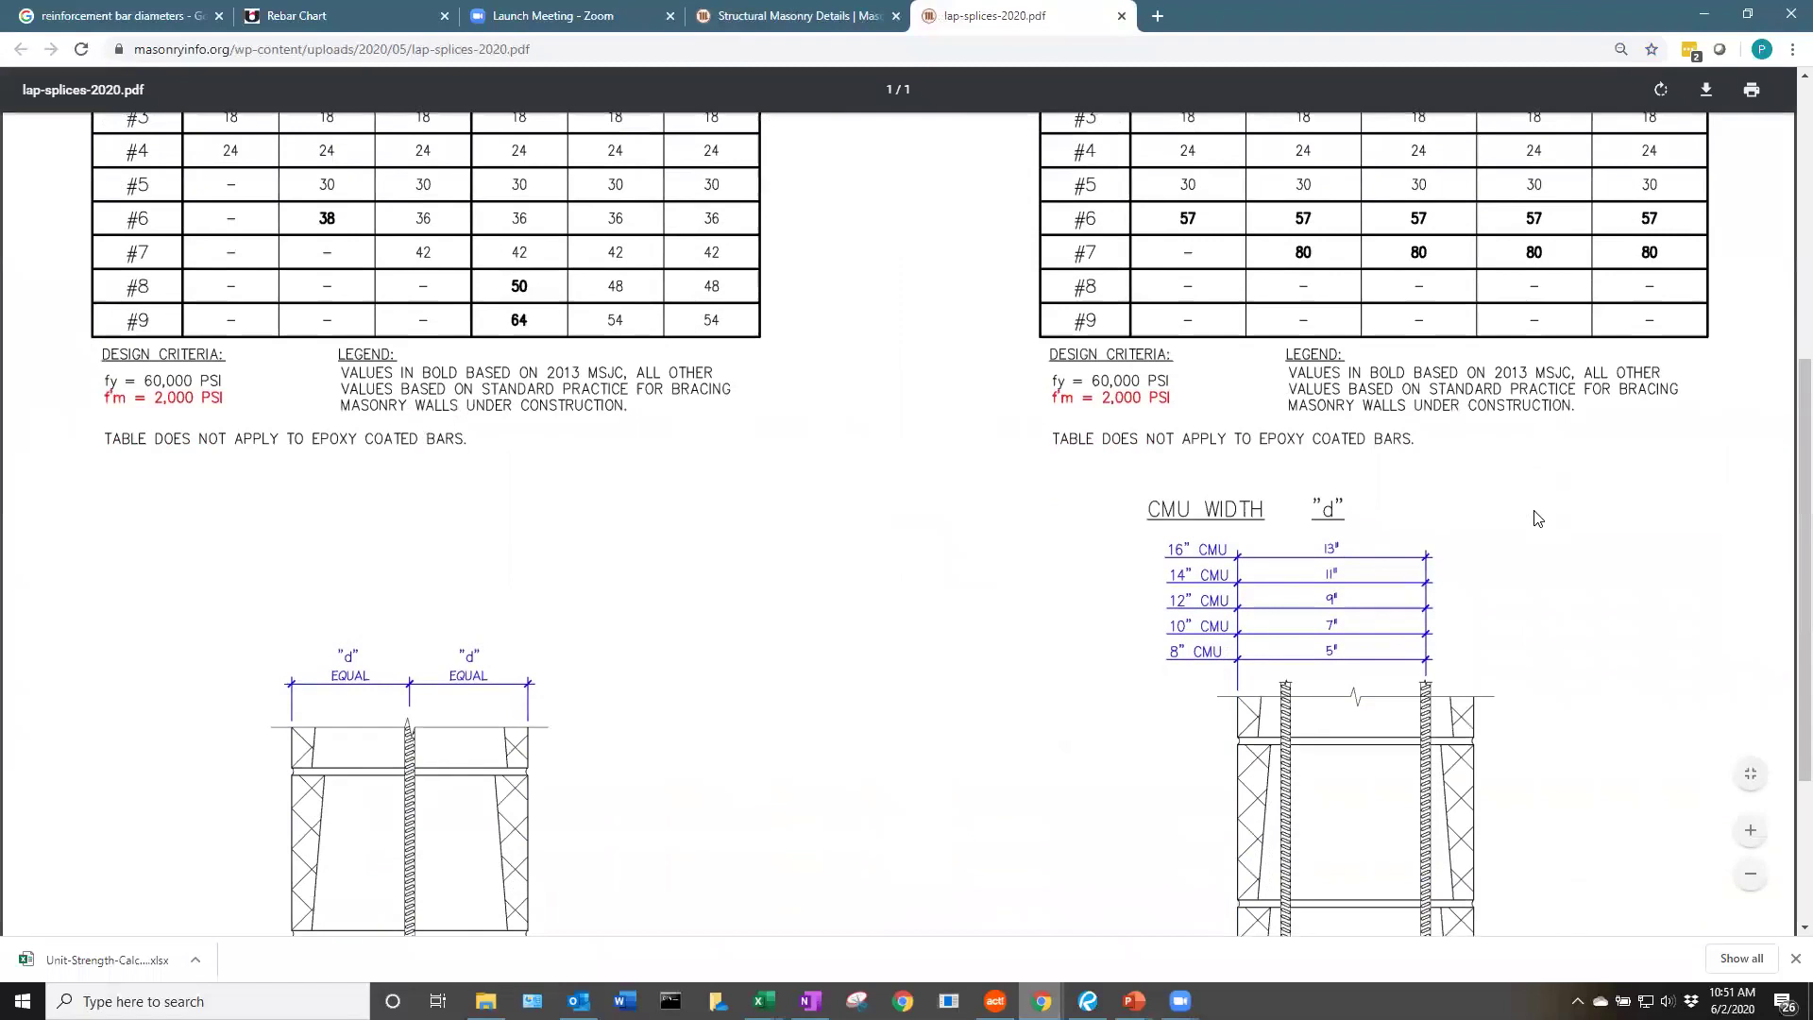
{"action": "scroll", "coordinate": [1535, 517], "scroll_direction": "down", "scroll_amount": 1}
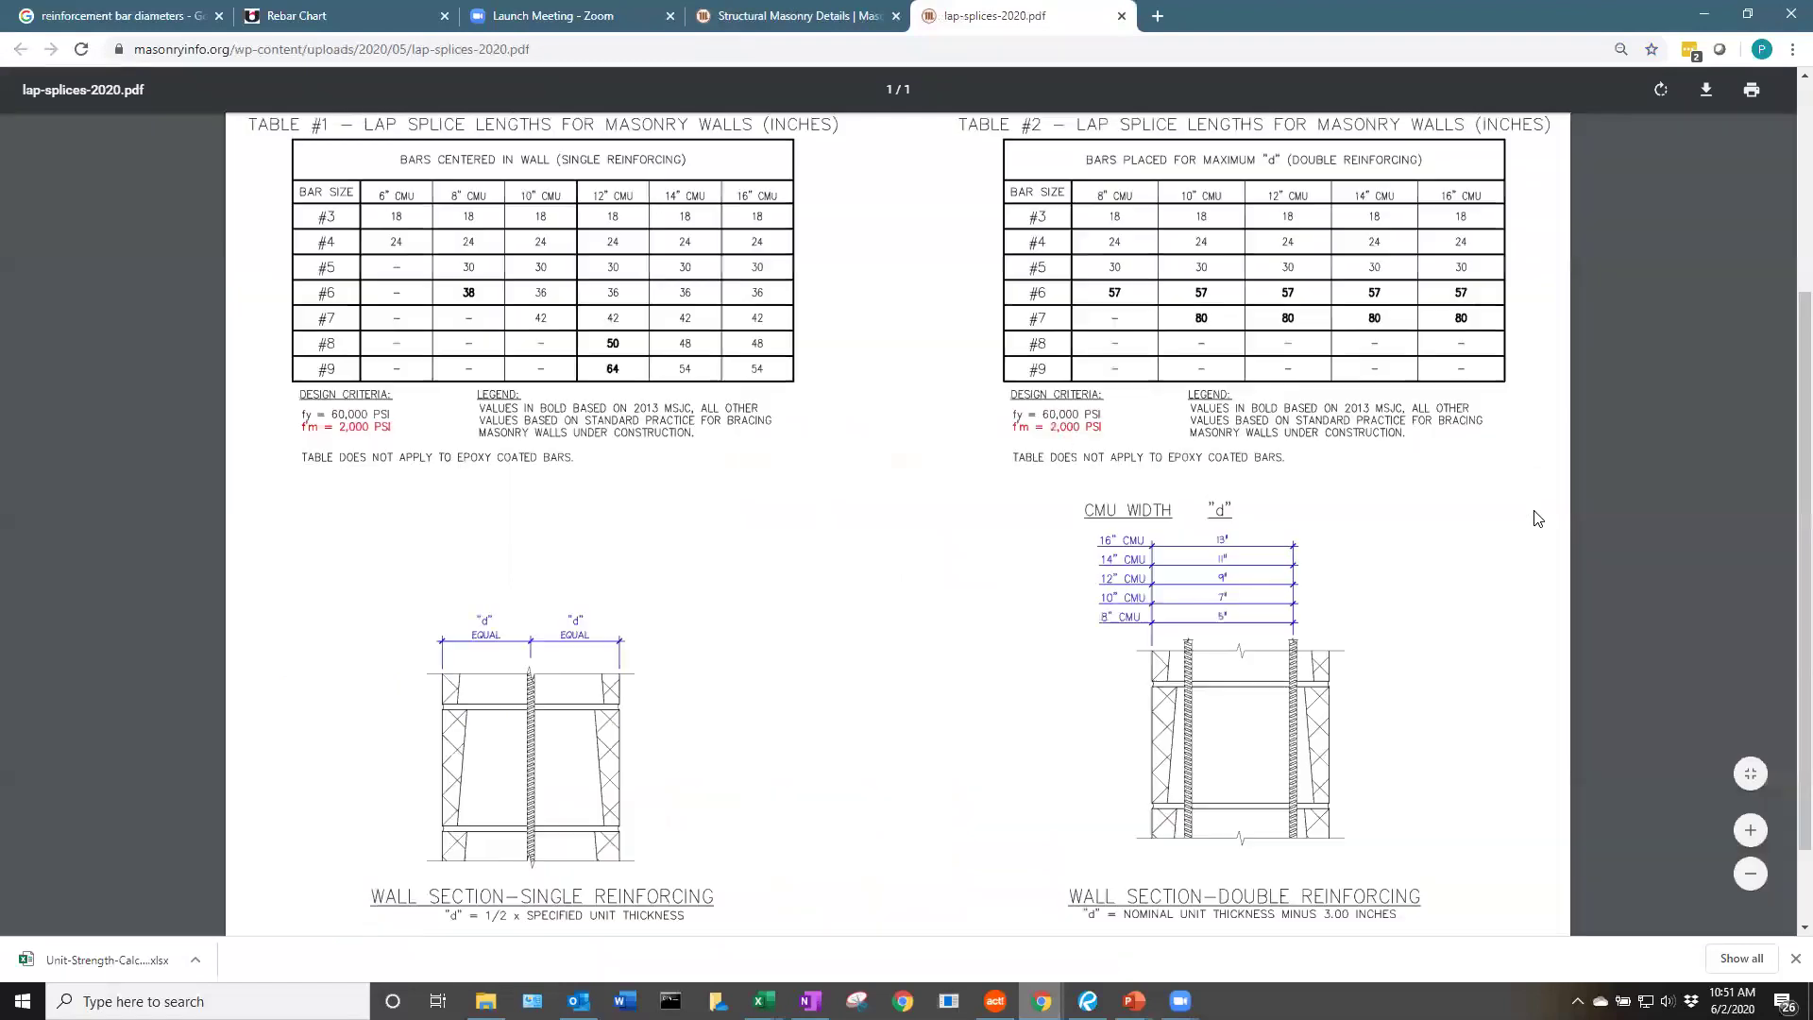
{"action": "left_click", "coordinate": [1704, 14]}
{"action": "left_click", "coordinate": [1402, 795]}
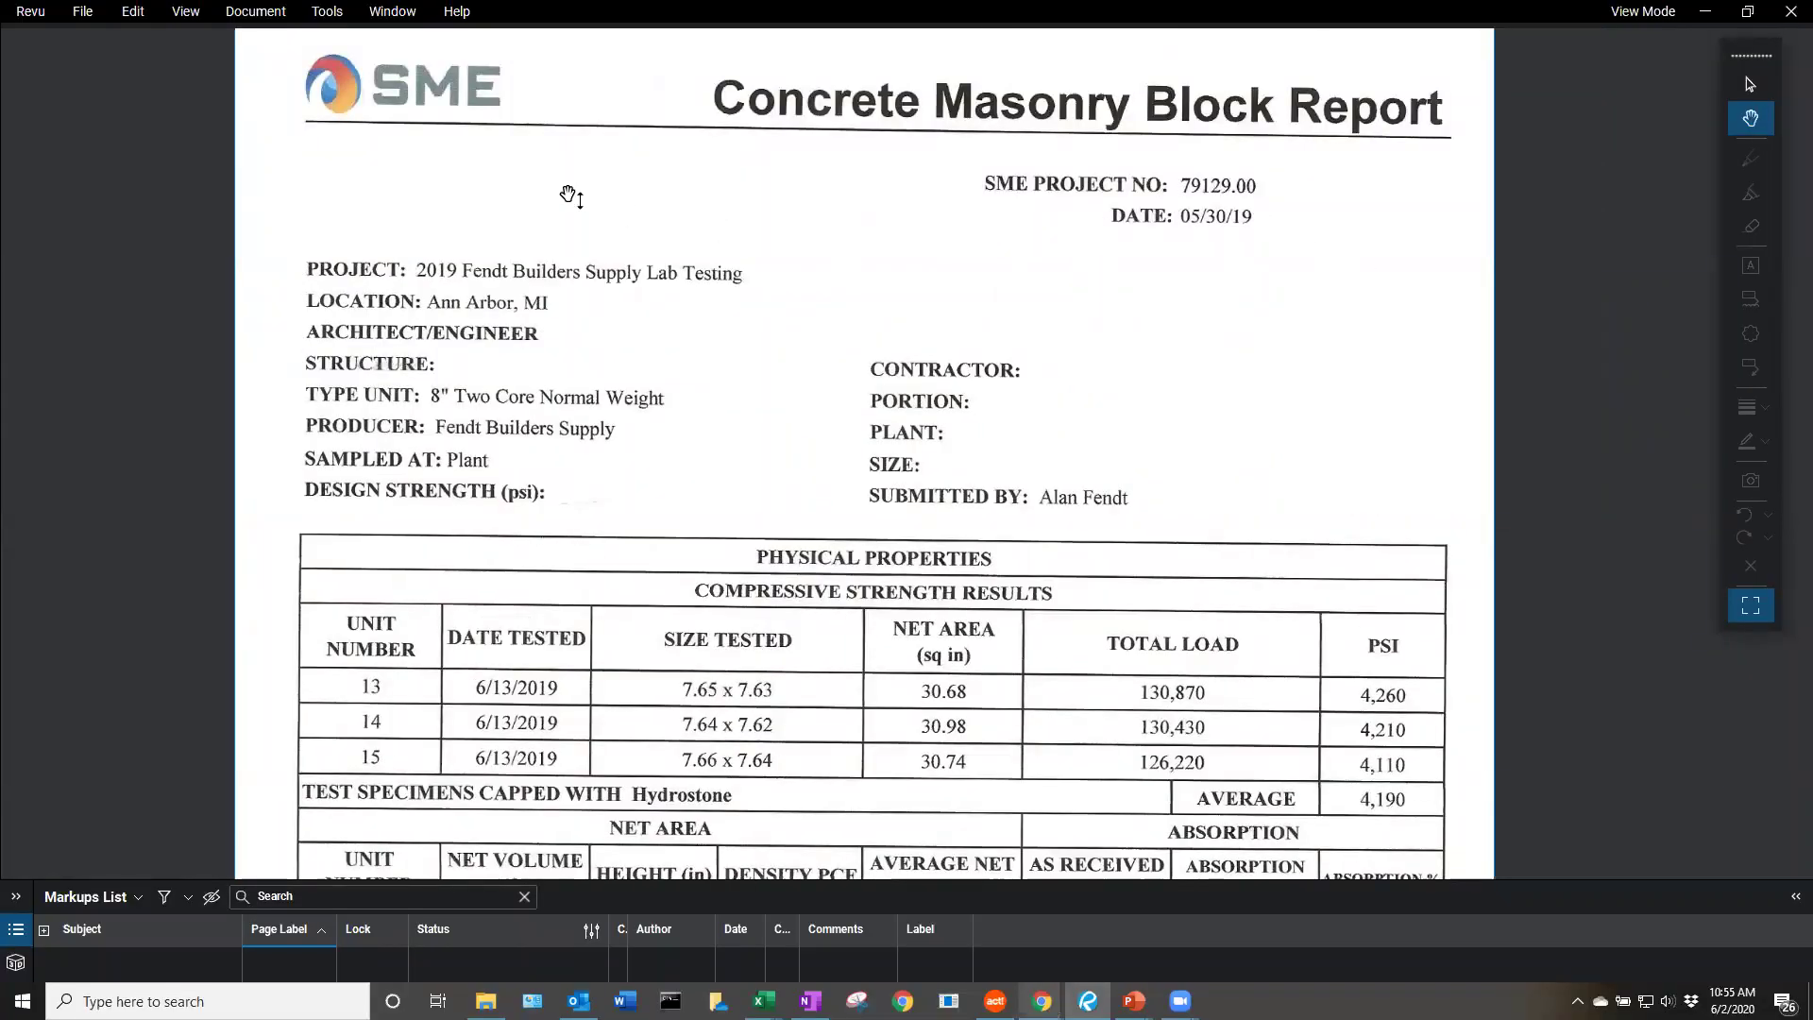
Scroll the block report to the 4,190 psi AVERAGE row and return to the slideshow.
{"action": "scroll", "coordinate": [1249, 658], "scroll_direction": "down", "scroll_amount": 1}
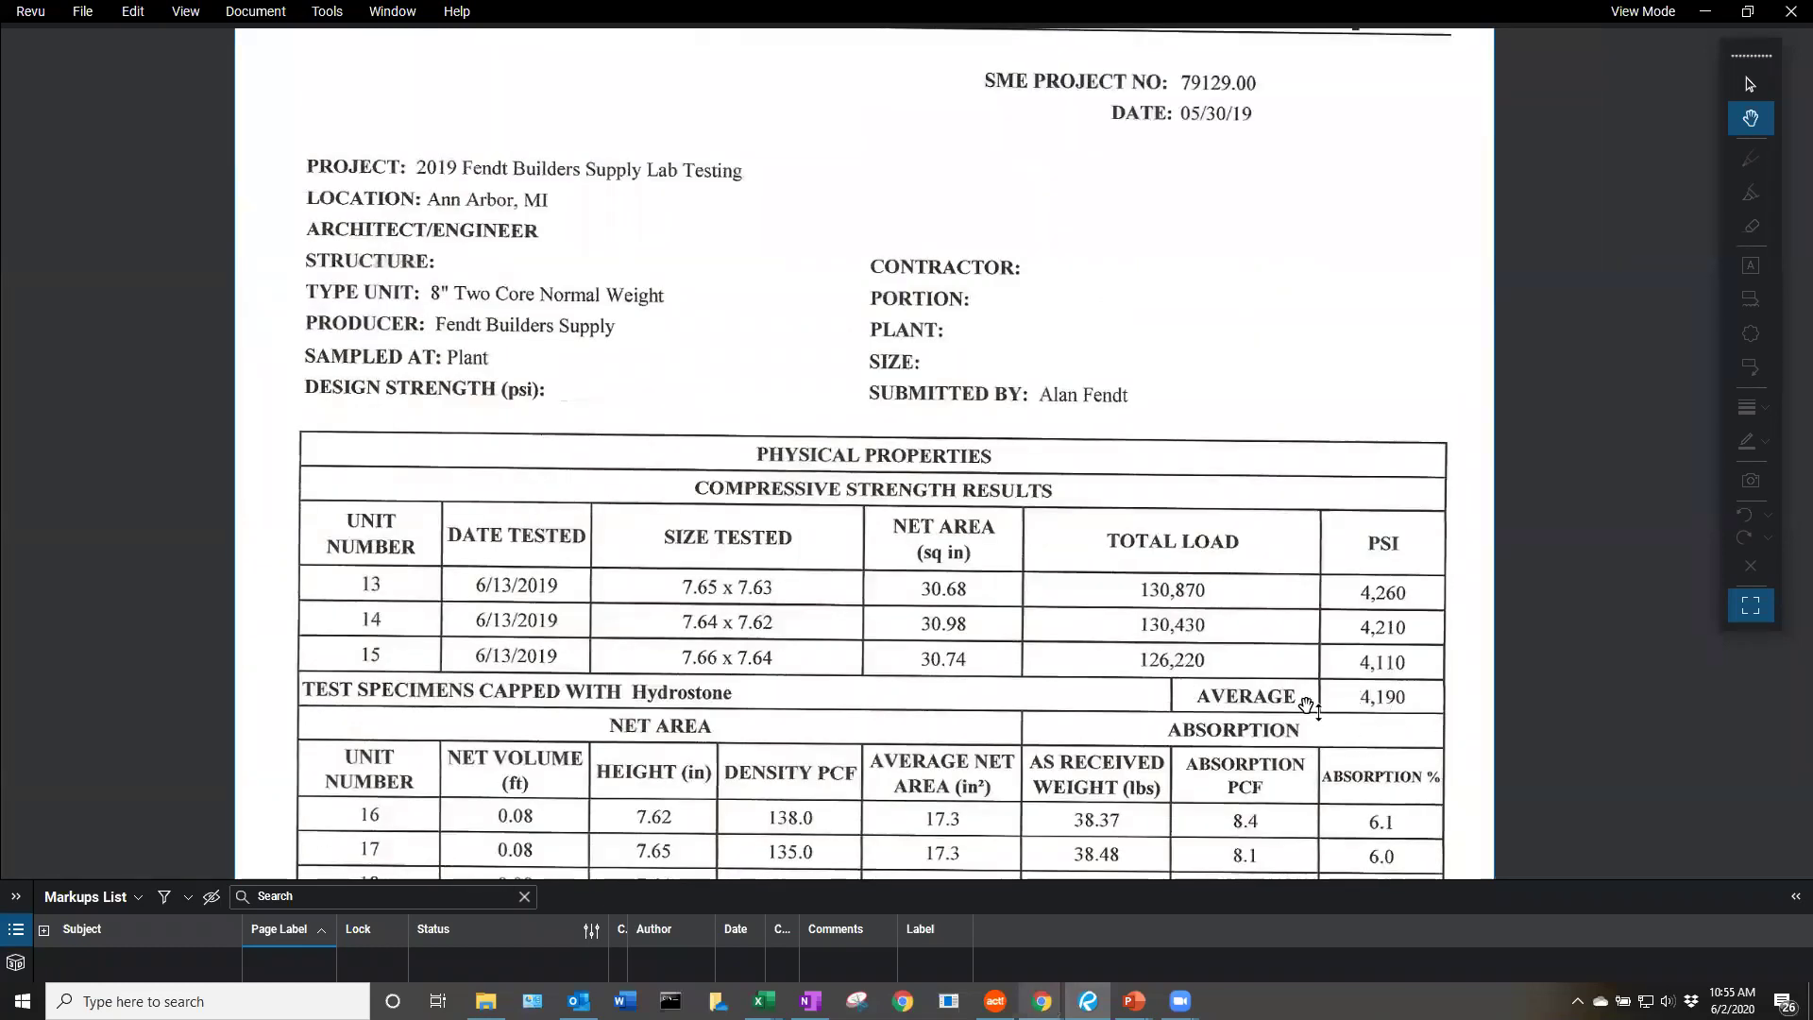
{"action": "key", "text": "alt+Tab"}
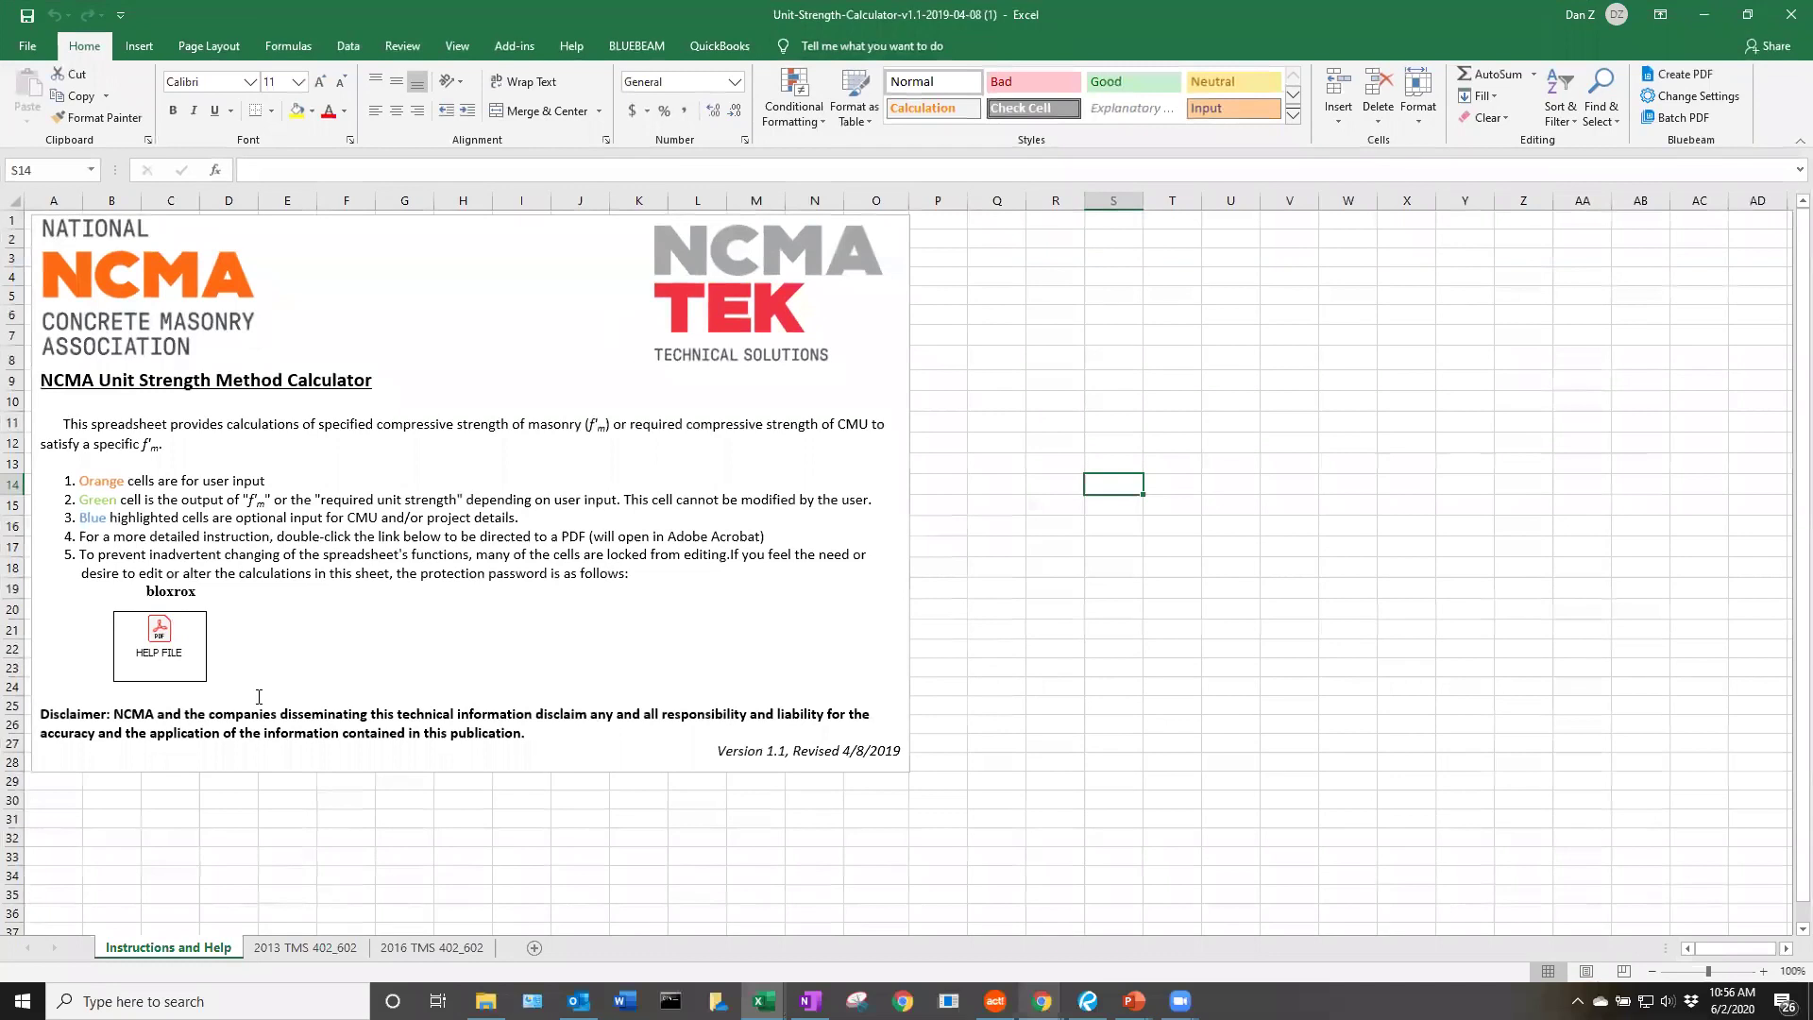
On the 2013 TMS 402_602 sheet, set B32's input type to Compressive Strength of CMU.
{"action": "left_click", "coordinate": [333, 948]}
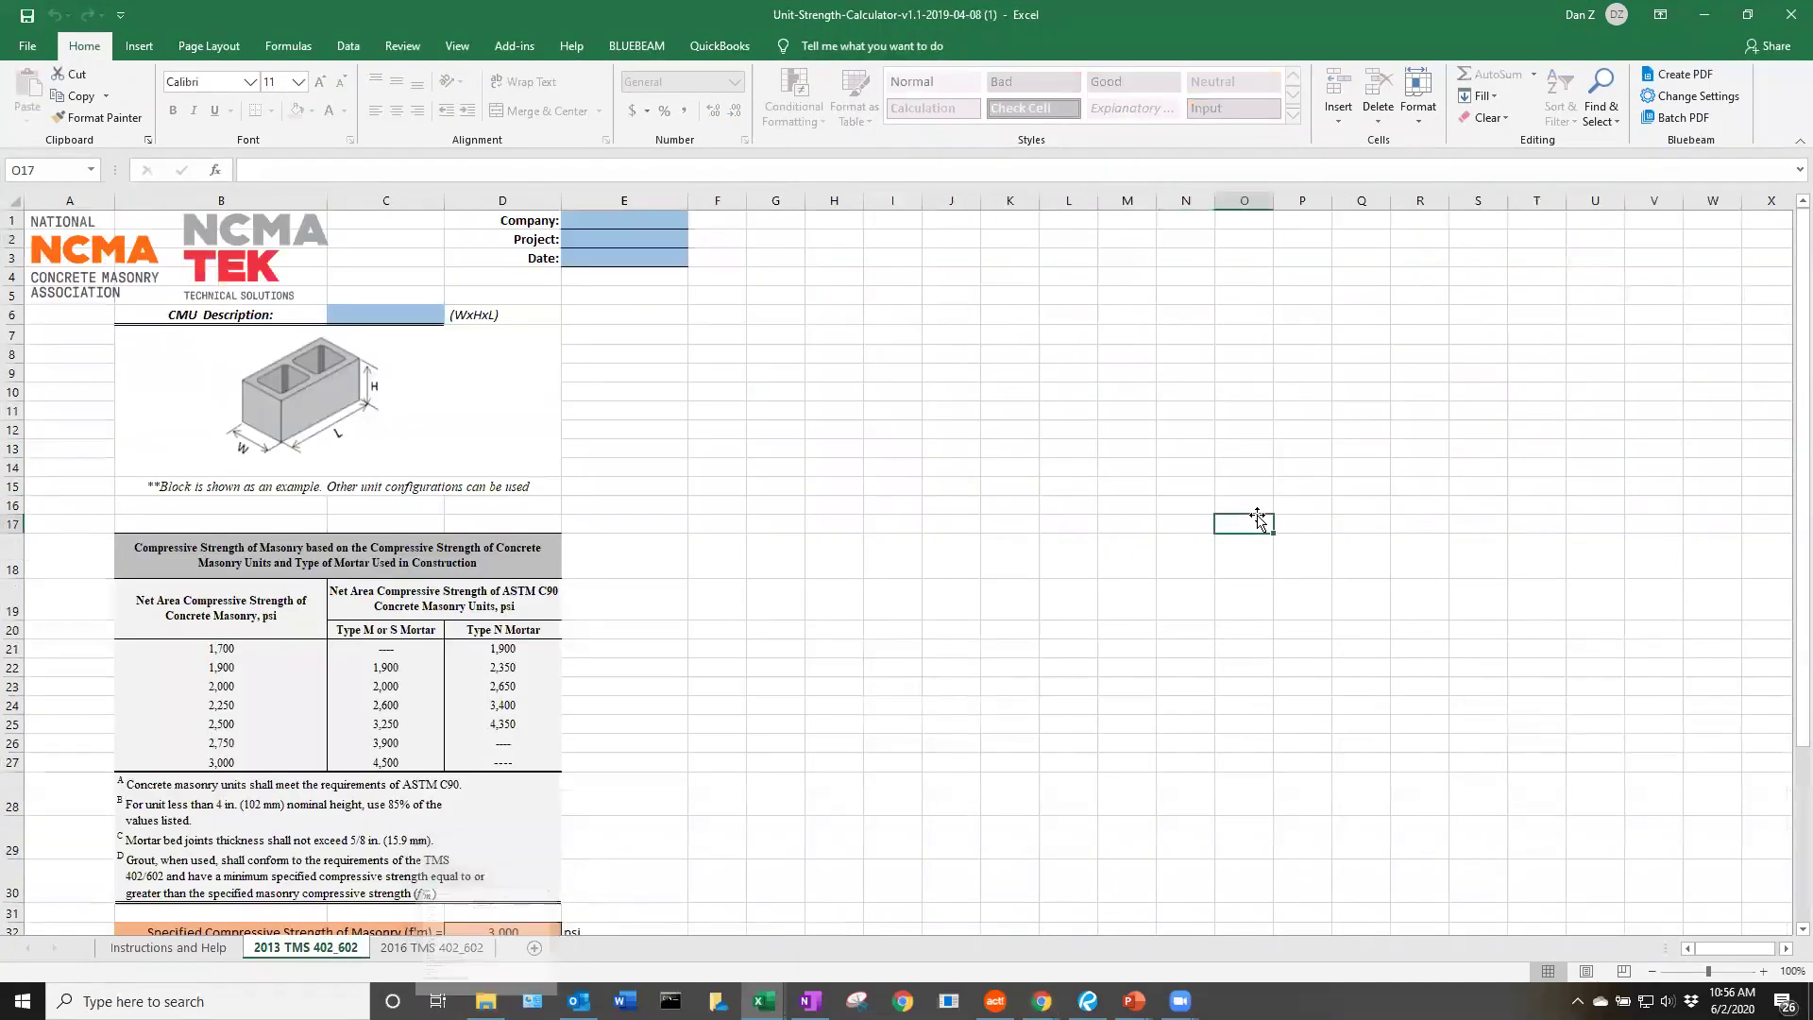
{"action": "scroll", "coordinate": [1160, 511], "scroll_direction": "down", "scroll_amount": 3}
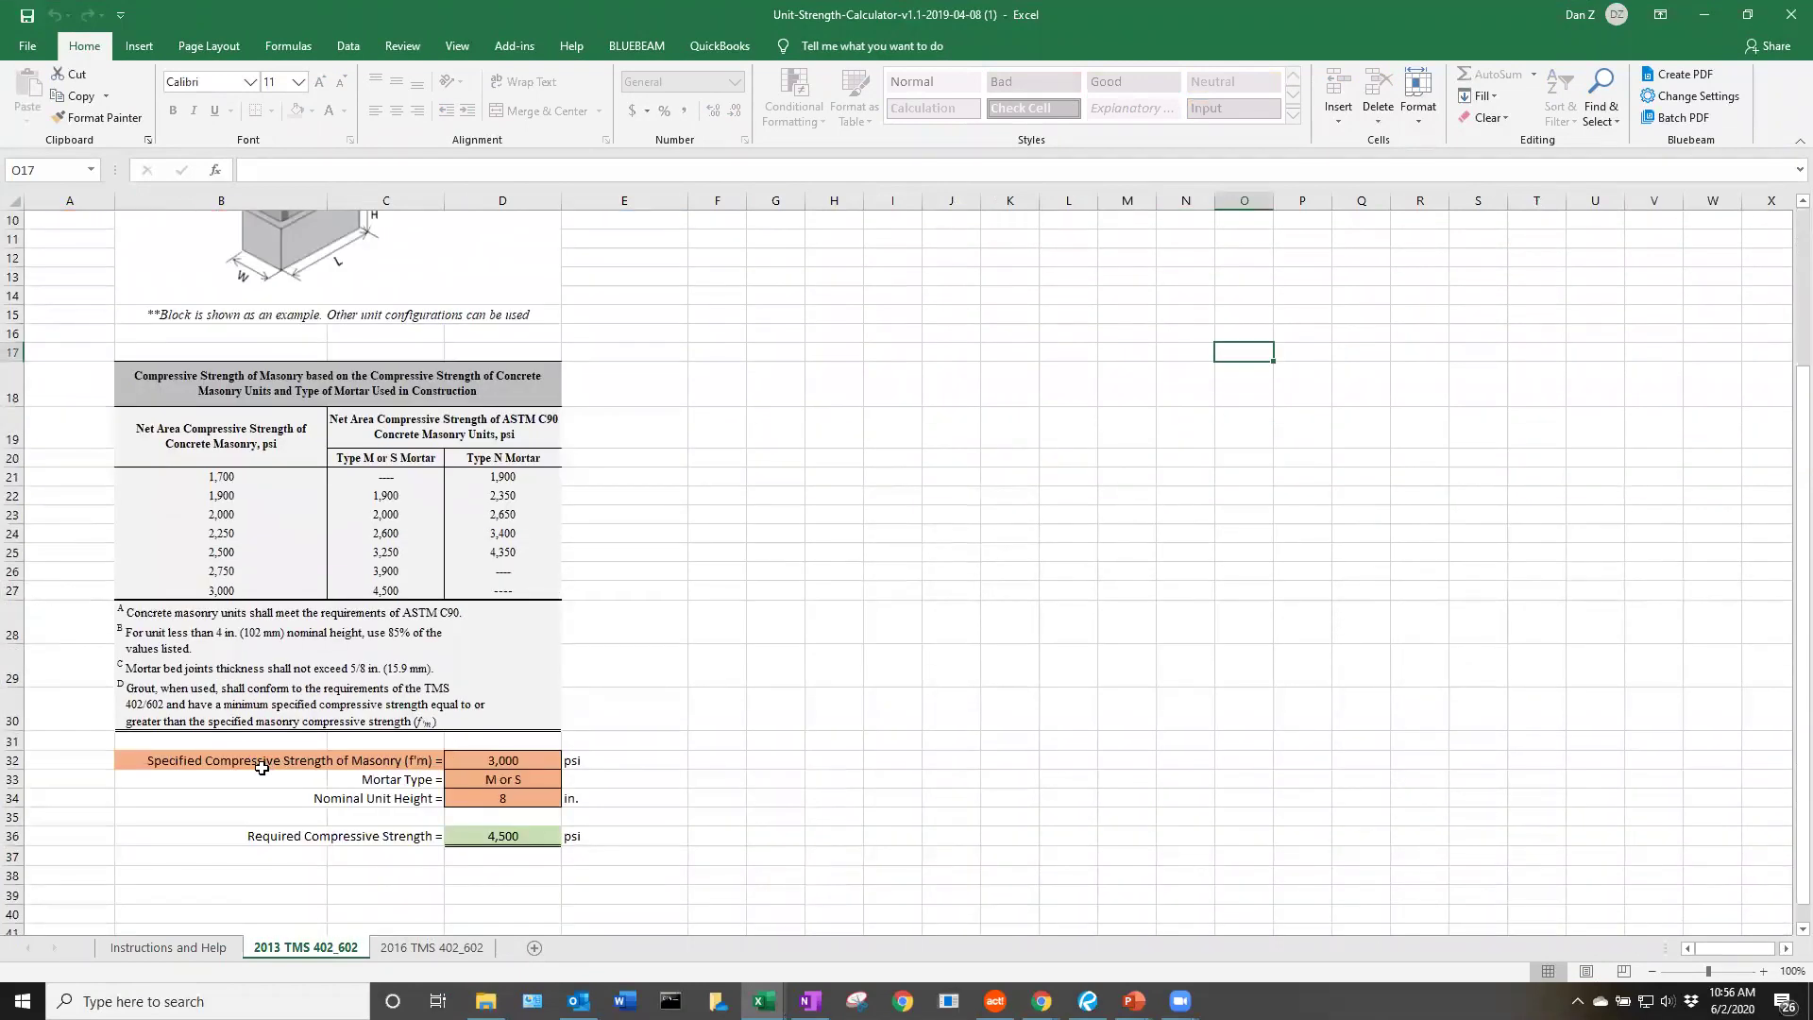
{"action": "left_click", "coordinate": [248, 768]}
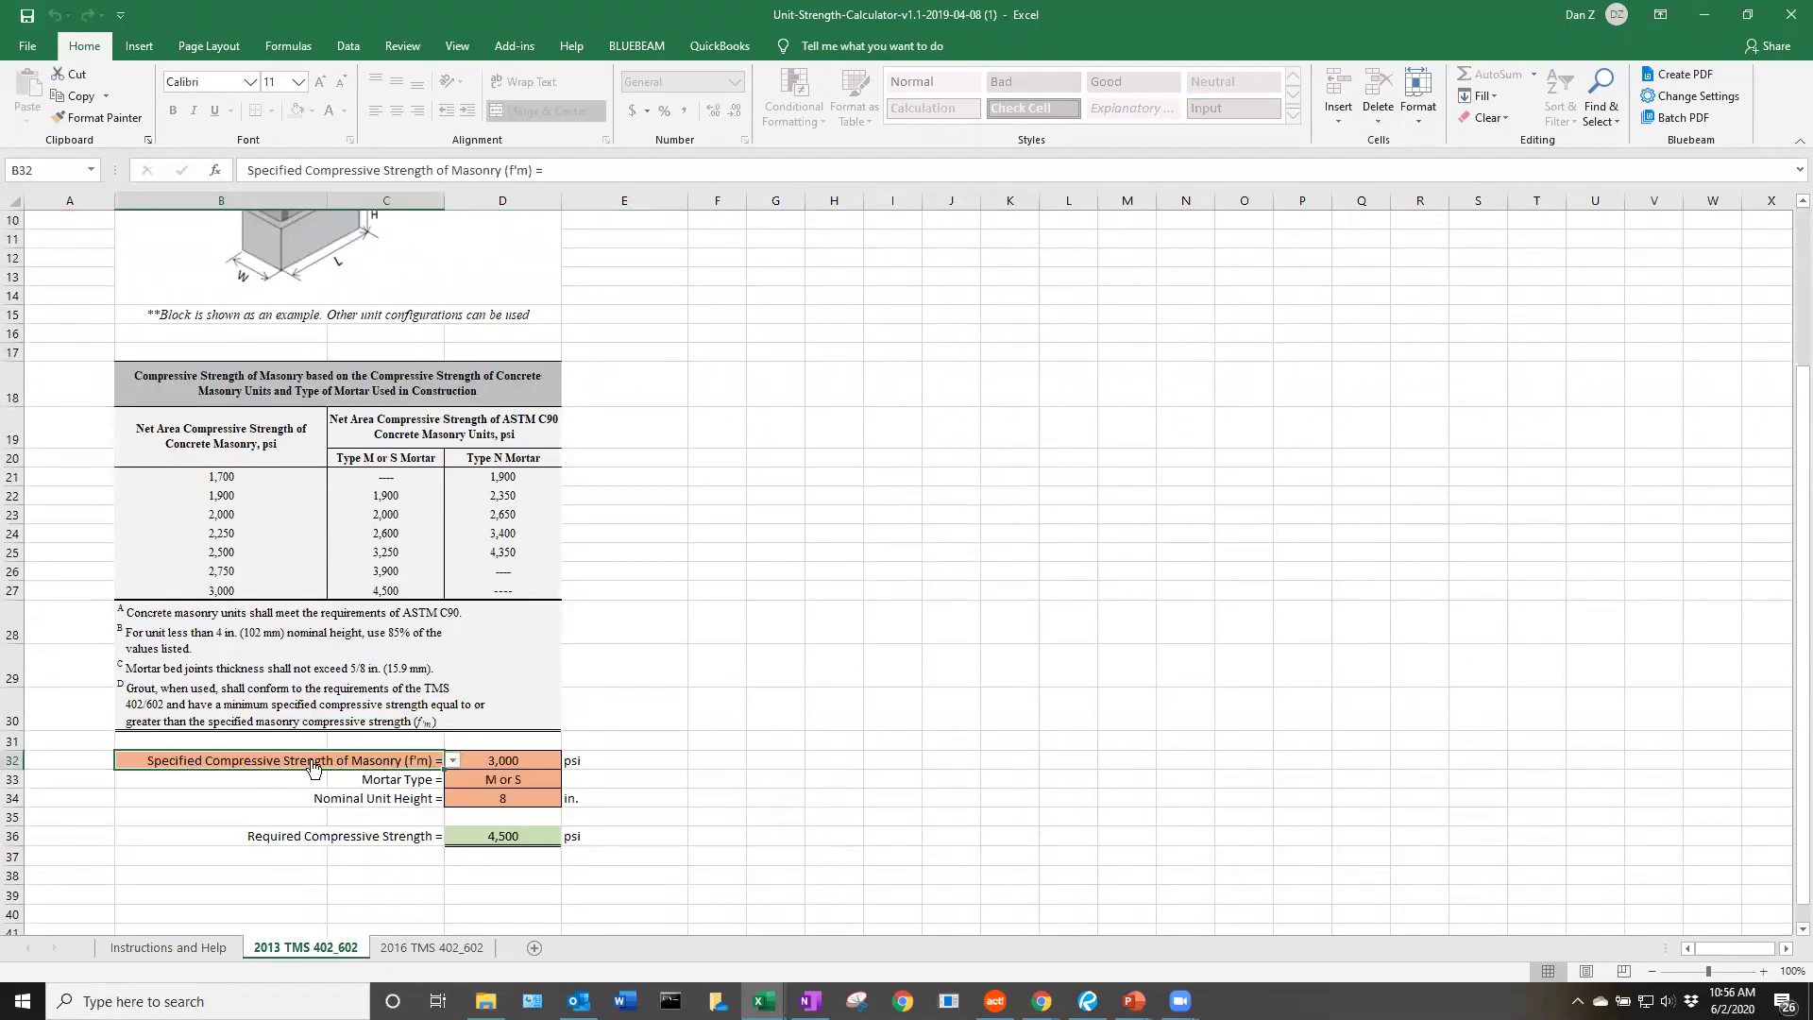
{"action": "left_click", "coordinate": [452, 760]}
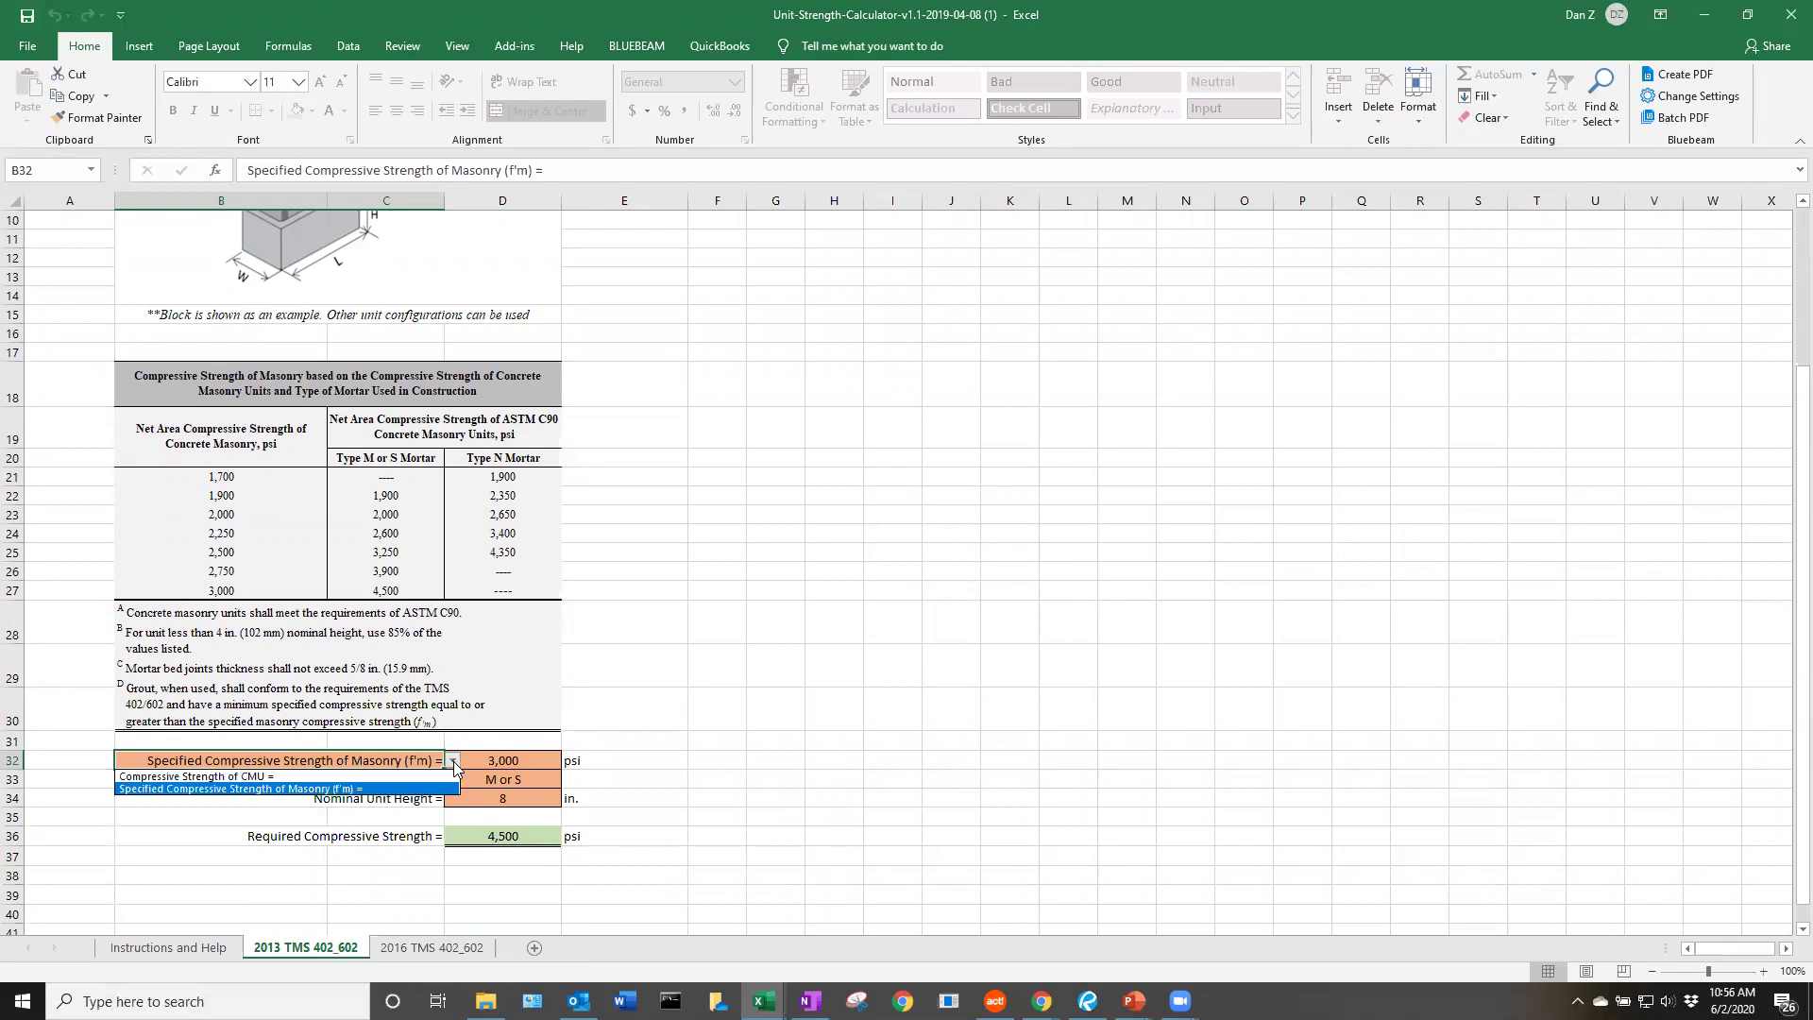
{"action": "left_click", "coordinate": [386, 776]}
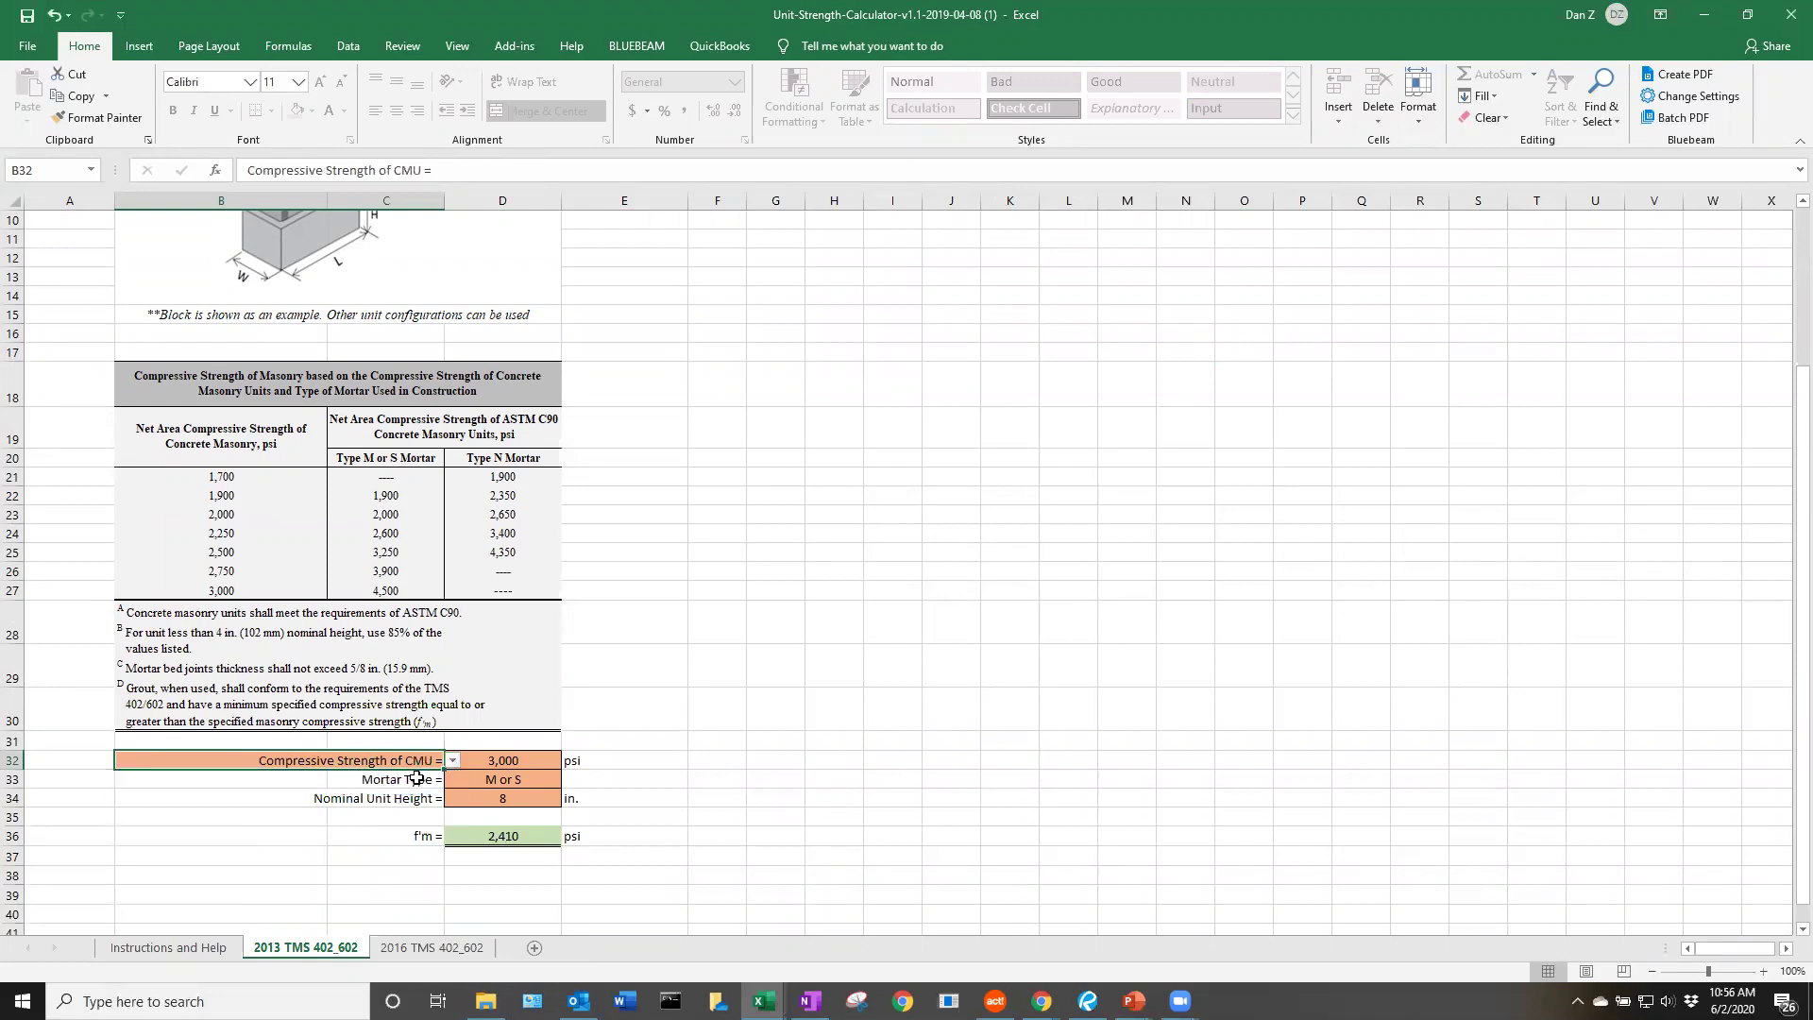
Enter 4190 psi in D32, inspect the resulting 2,880 psi f'm, and switch to the Lap Splice workbook.
{"action": "left_click", "coordinate": [522, 760]}
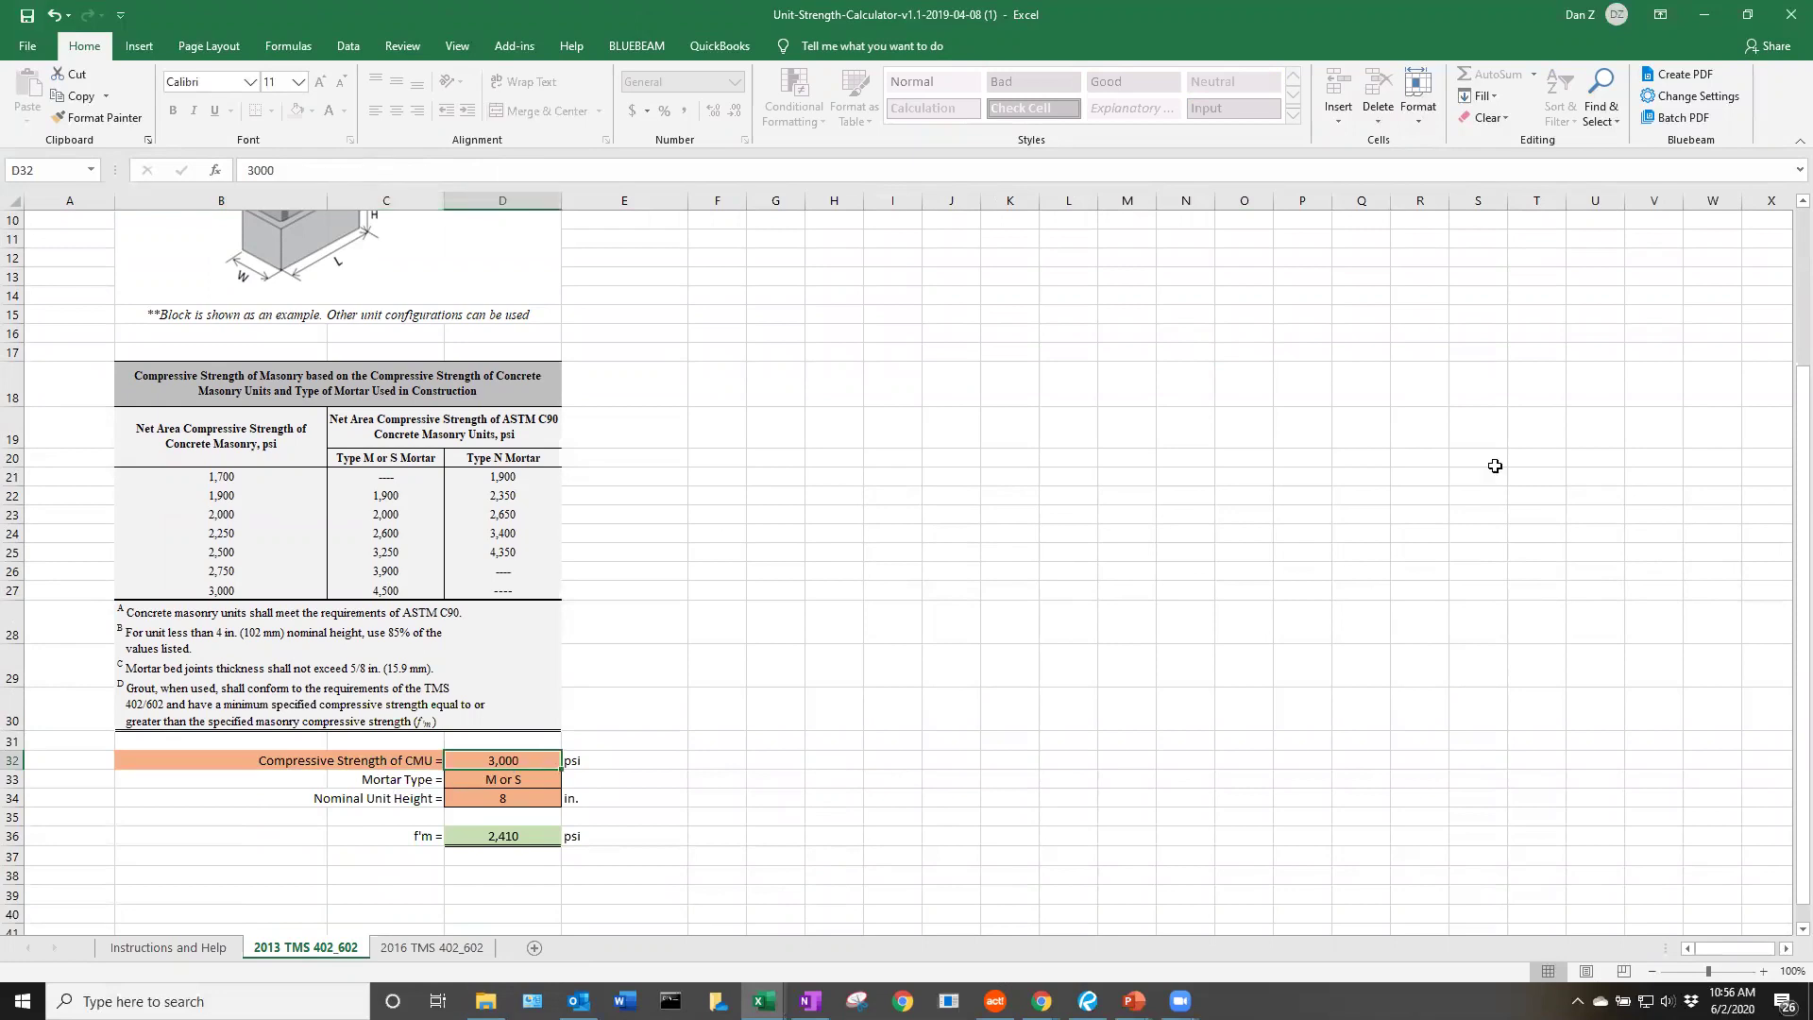
{"action": "type", "text": "4190"}
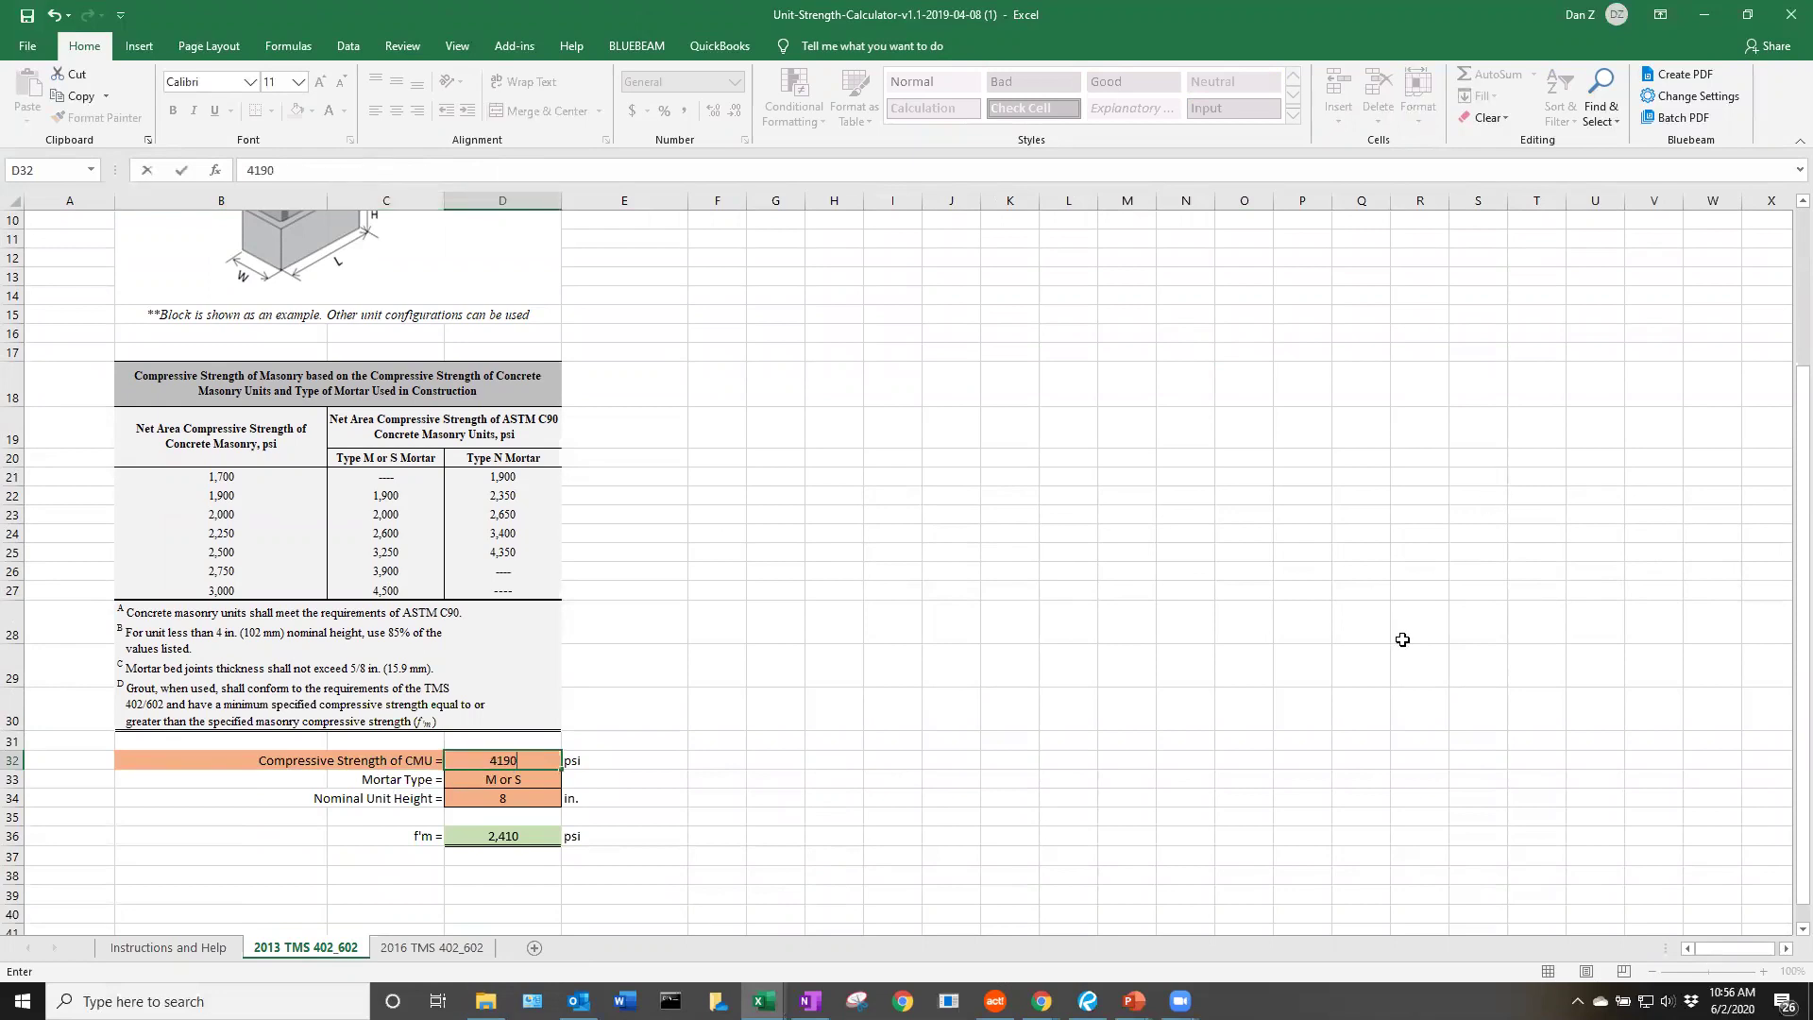
{"action": "key", "text": "Return"}
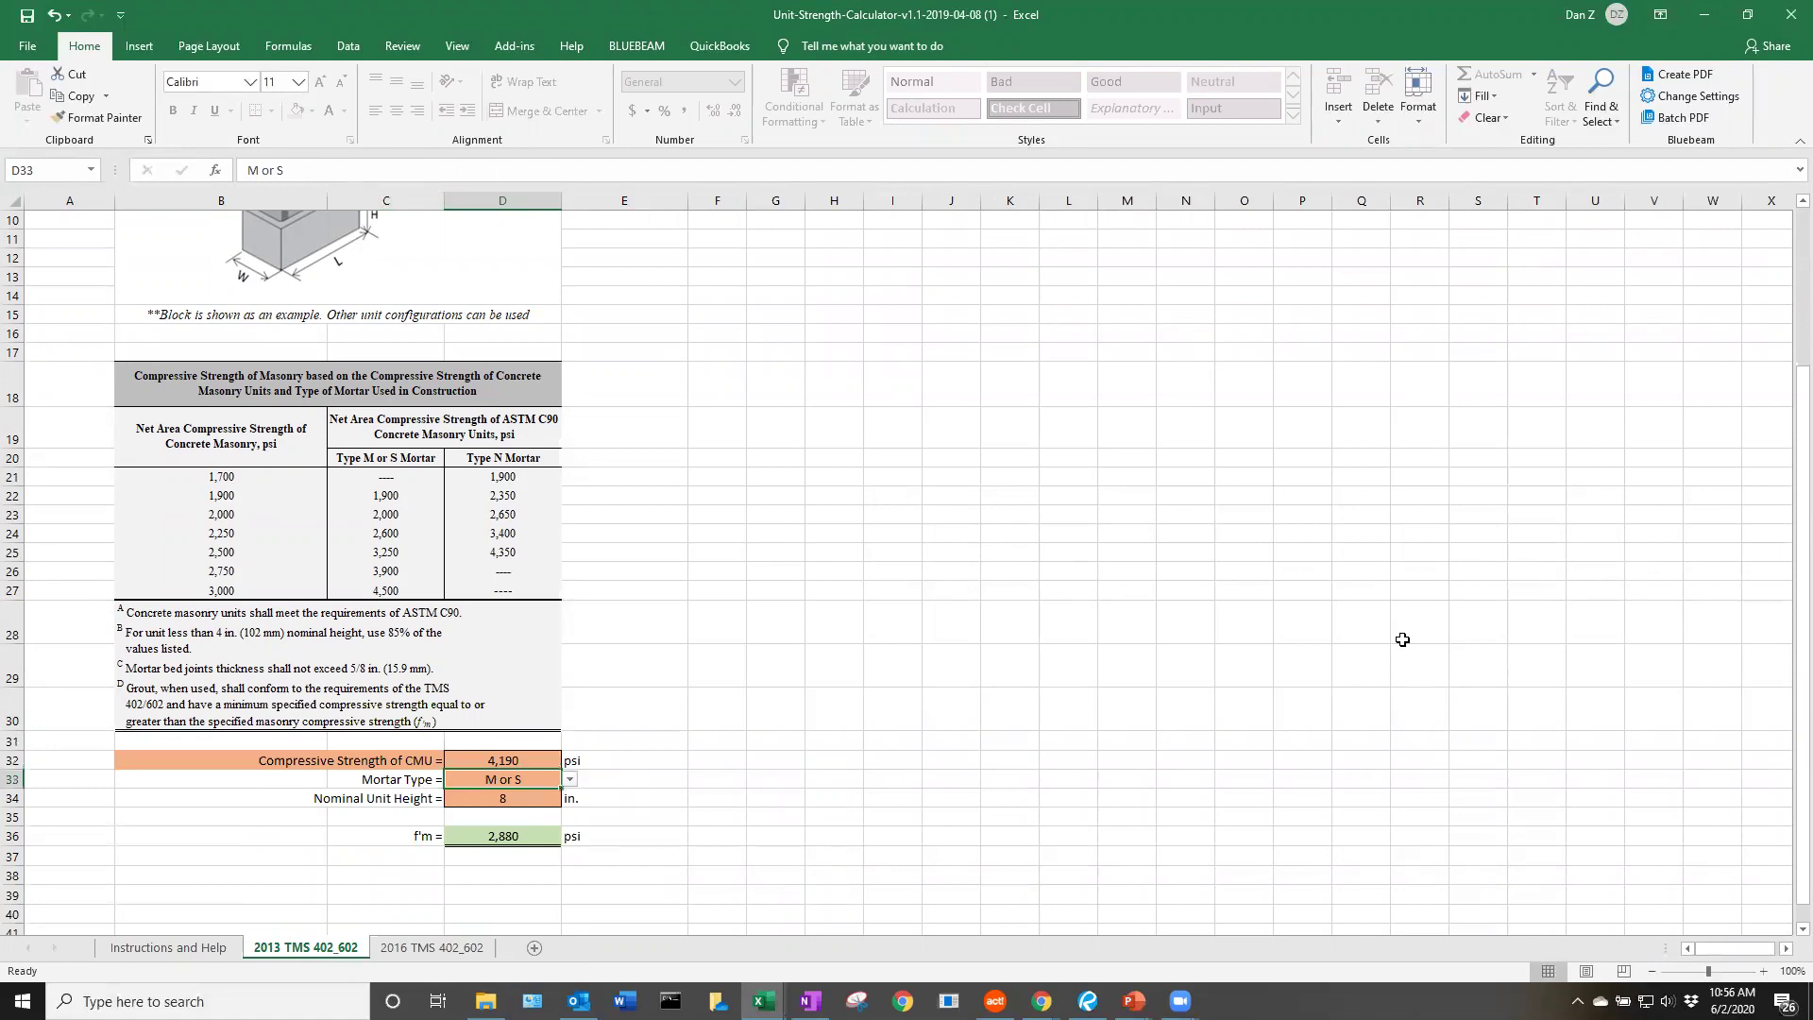
{"action": "key", "text": "Down"}
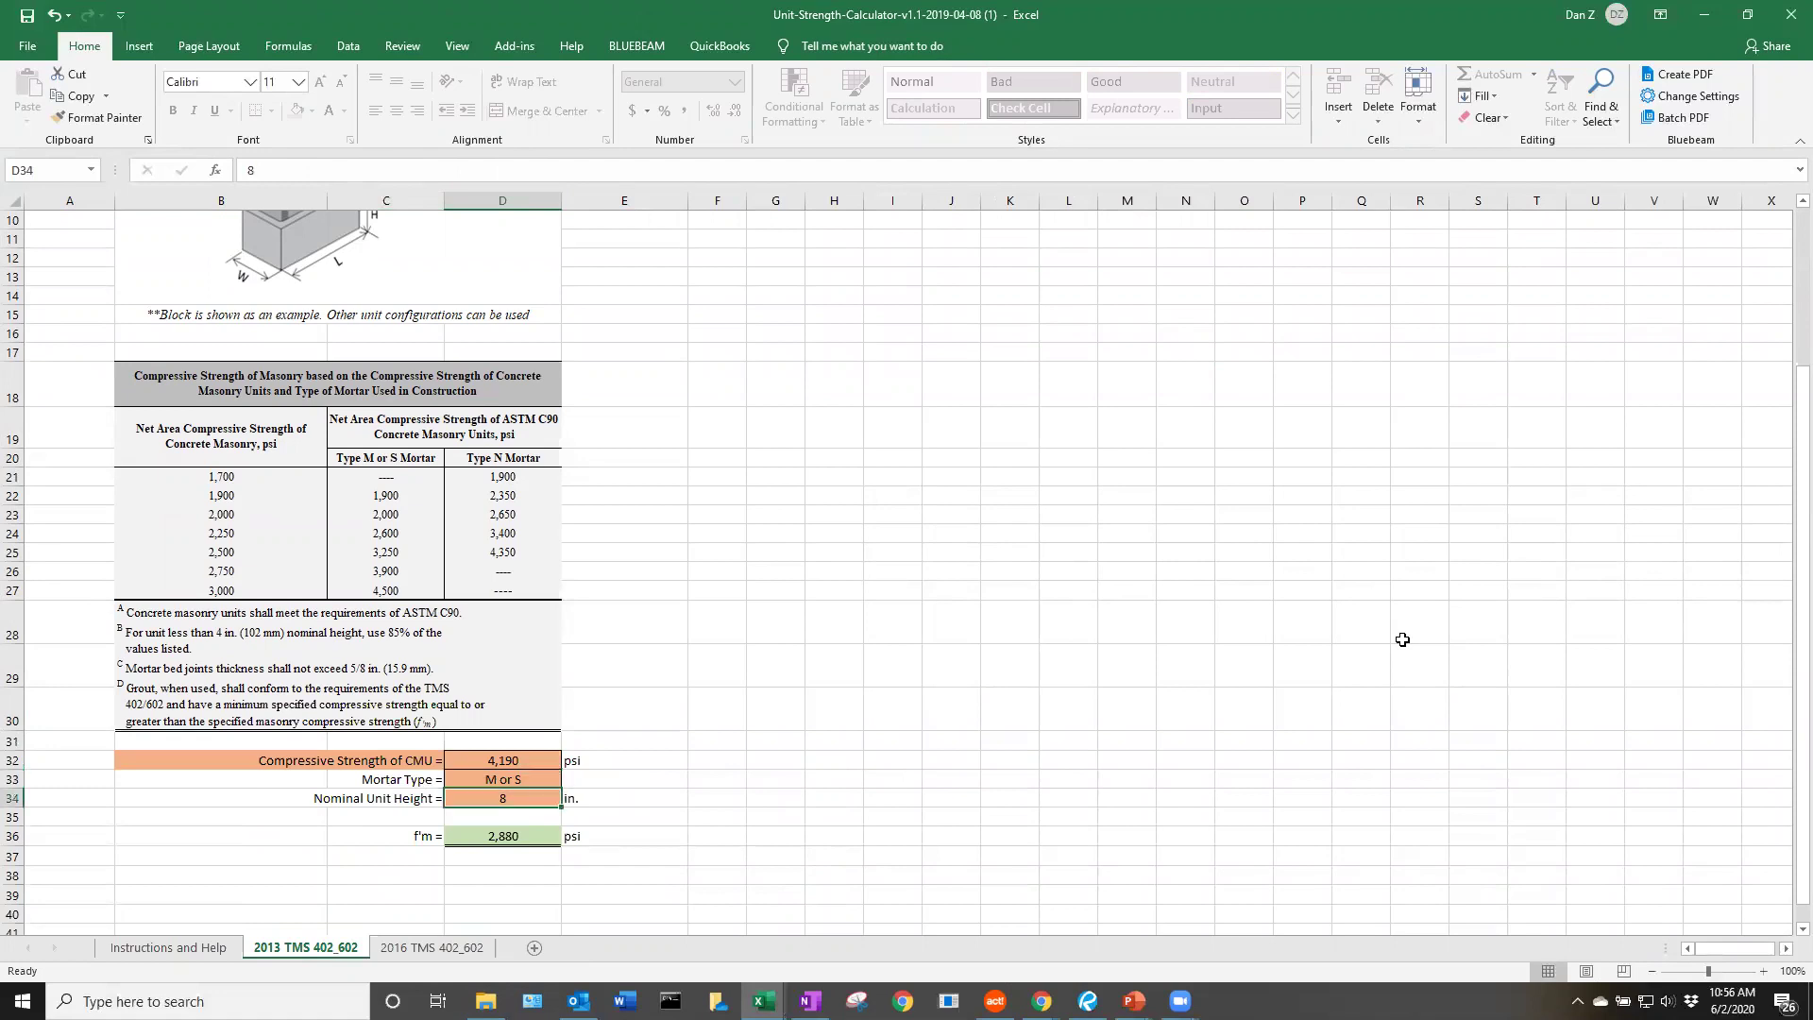
{"action": "key", "text": "Down"}
{"action": "key", "text": "Down"}
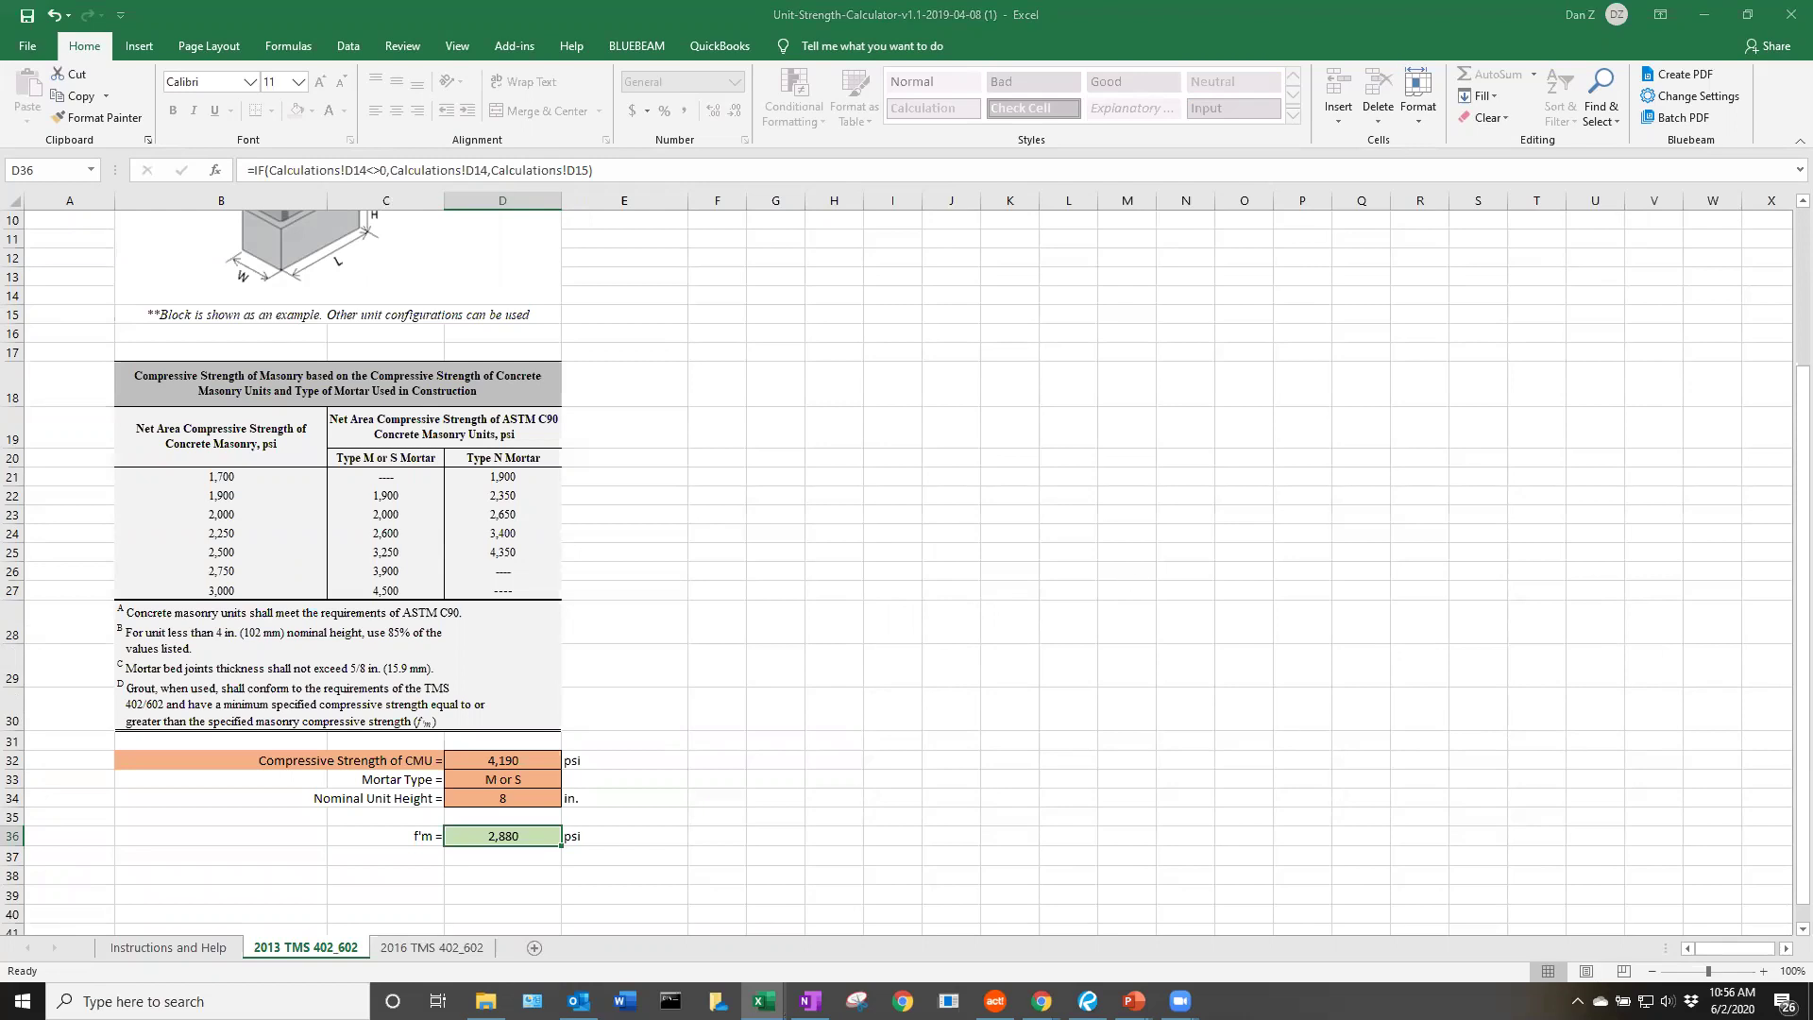
{"action": "key", "text": "alt+Tab"}
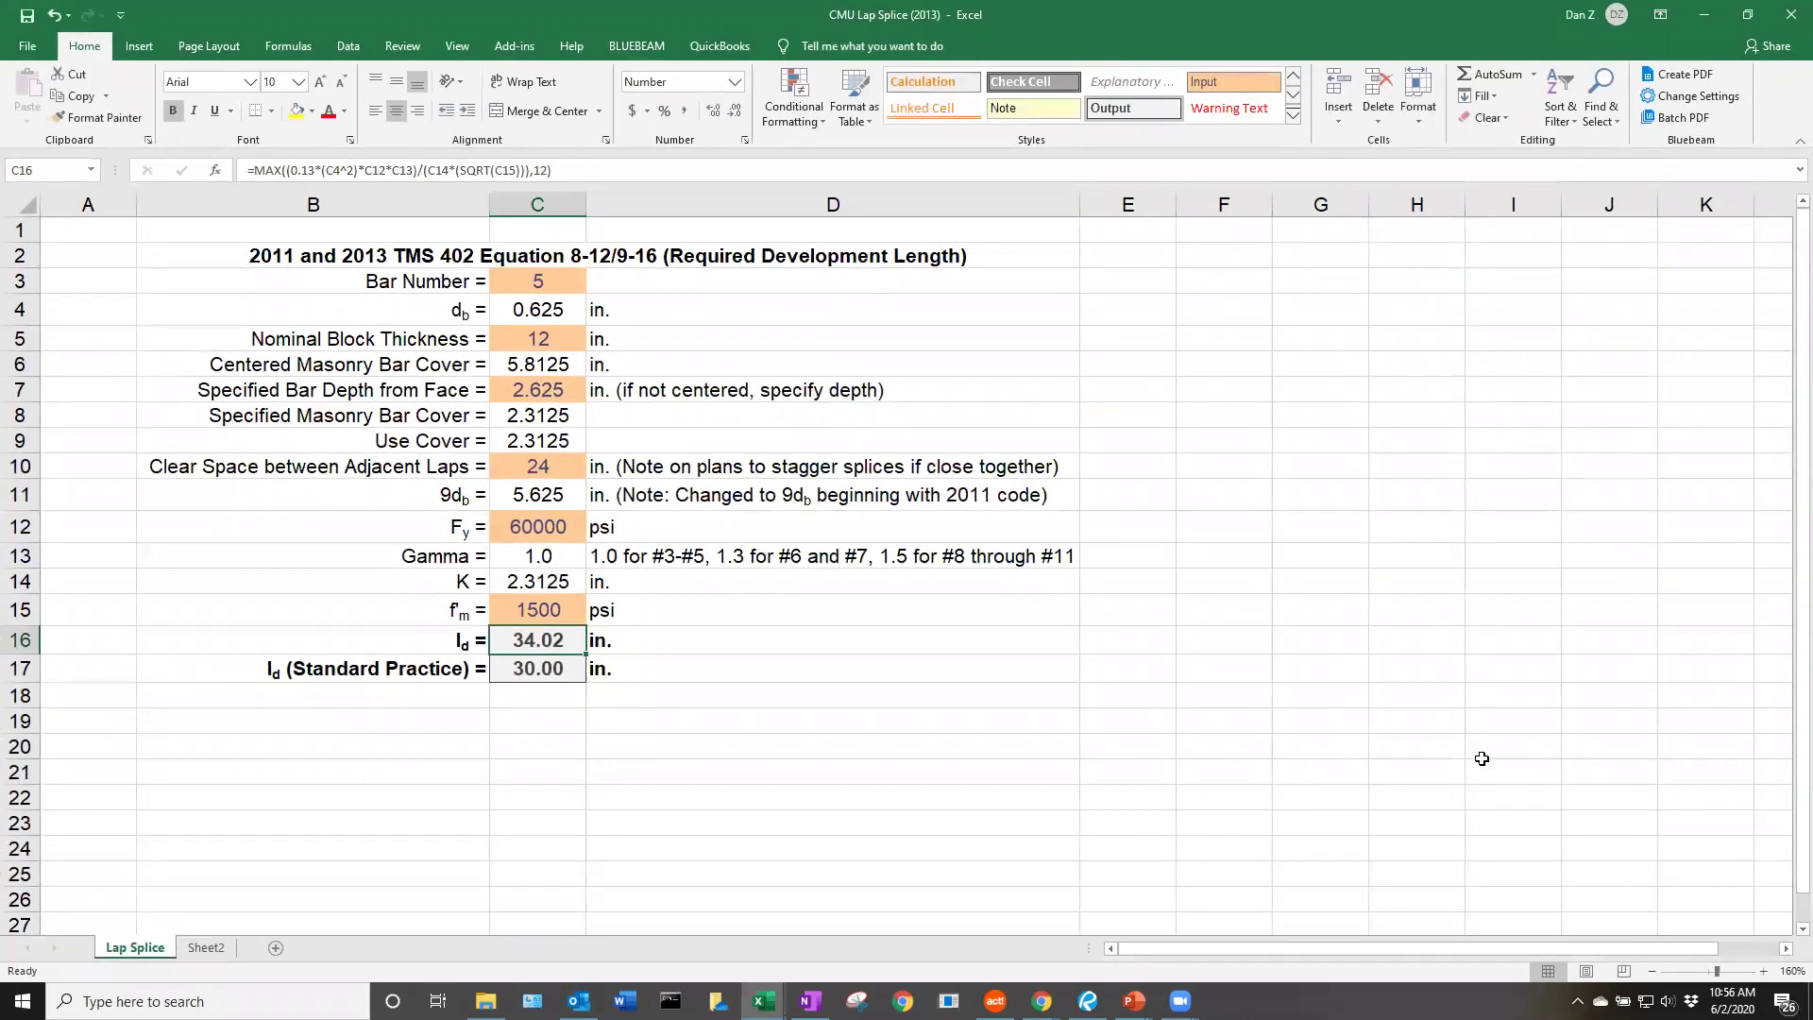
{"action": "left_click", "coordinate": [742, 586]}
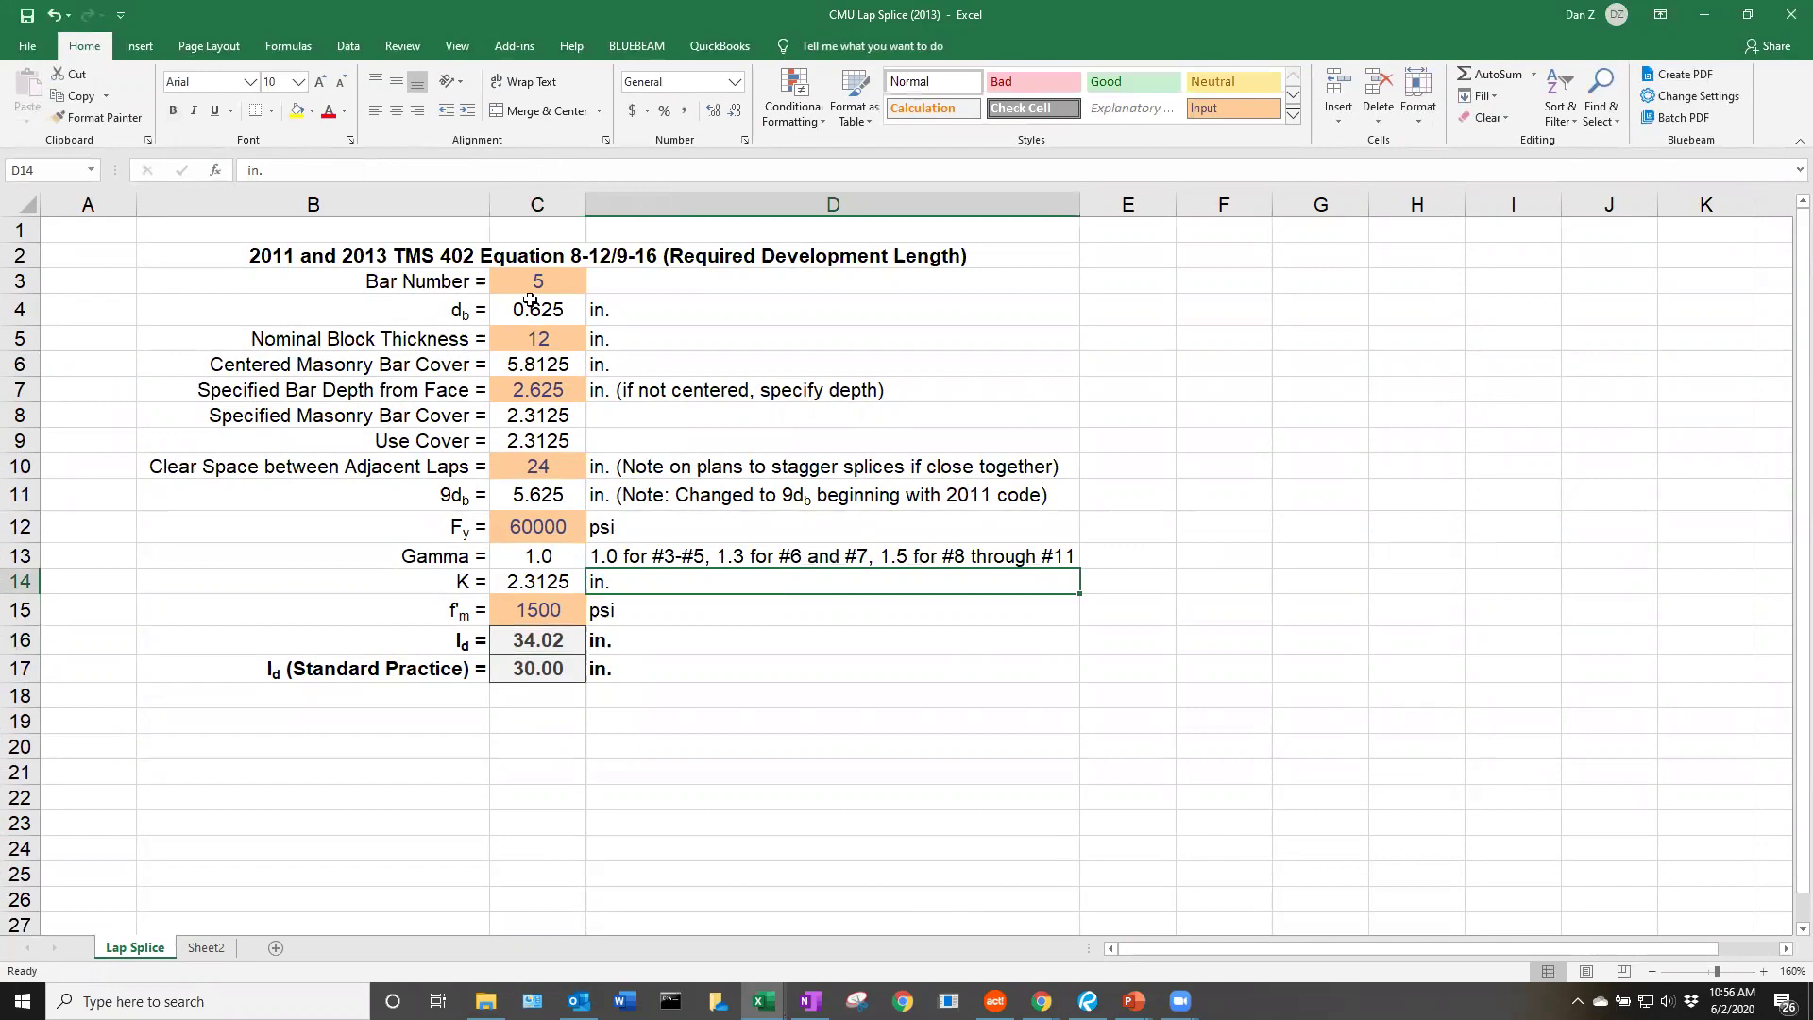
{"action": "left_click", "coordinate": [534, 283]}
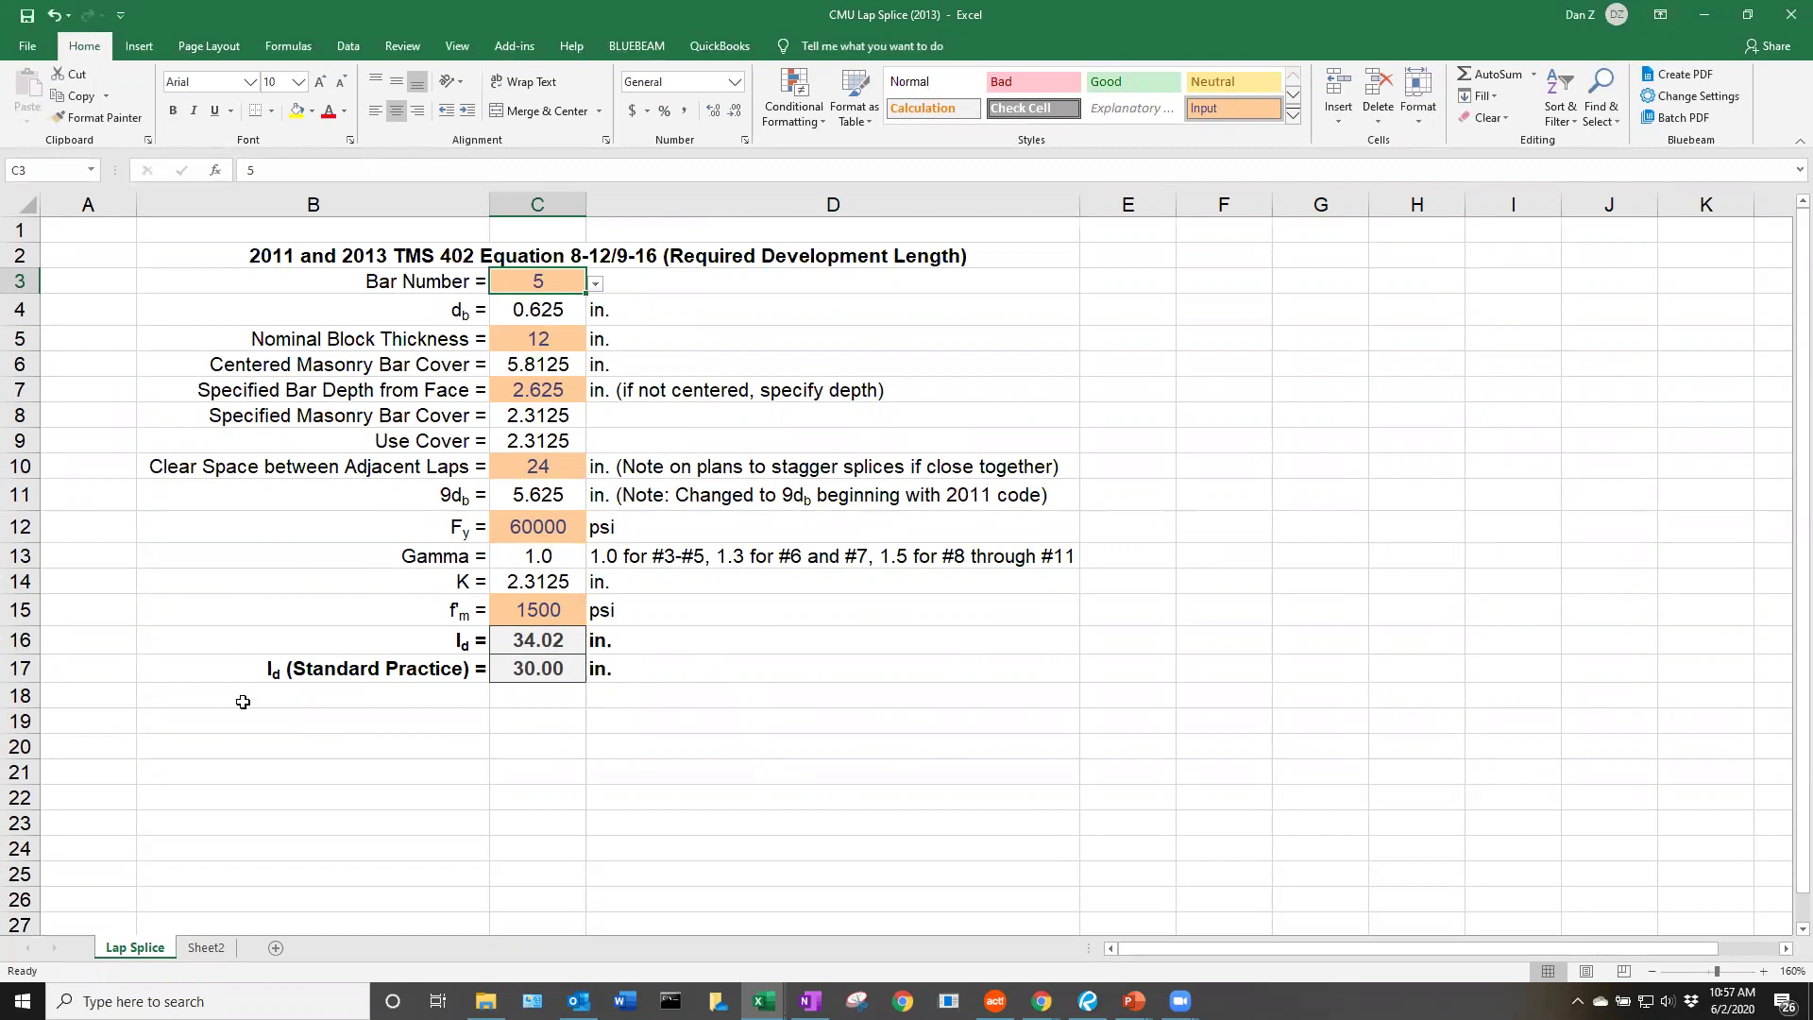
{"action": "left_click", "coordinate": [1224, 609]}
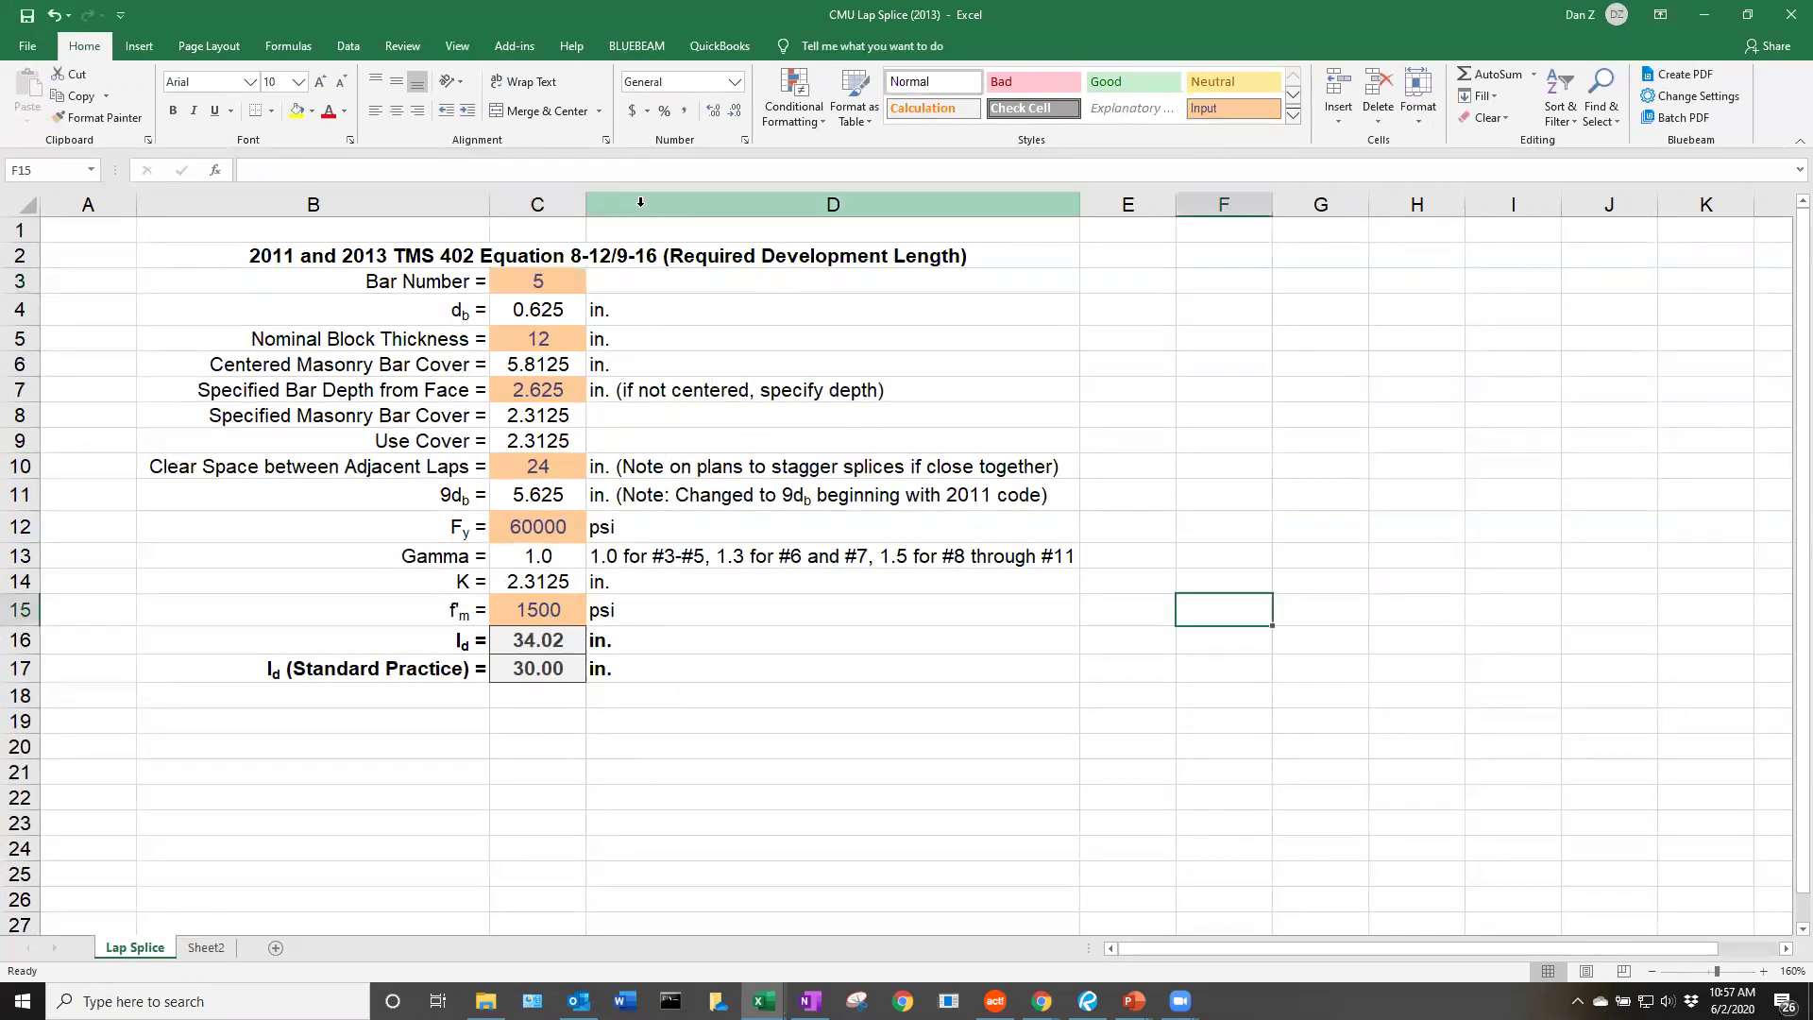
Keep bar number 5 in C3 and list the nominal block thickness choices in C5.
{"action": "left_click", "coordinate": [567, 280]}
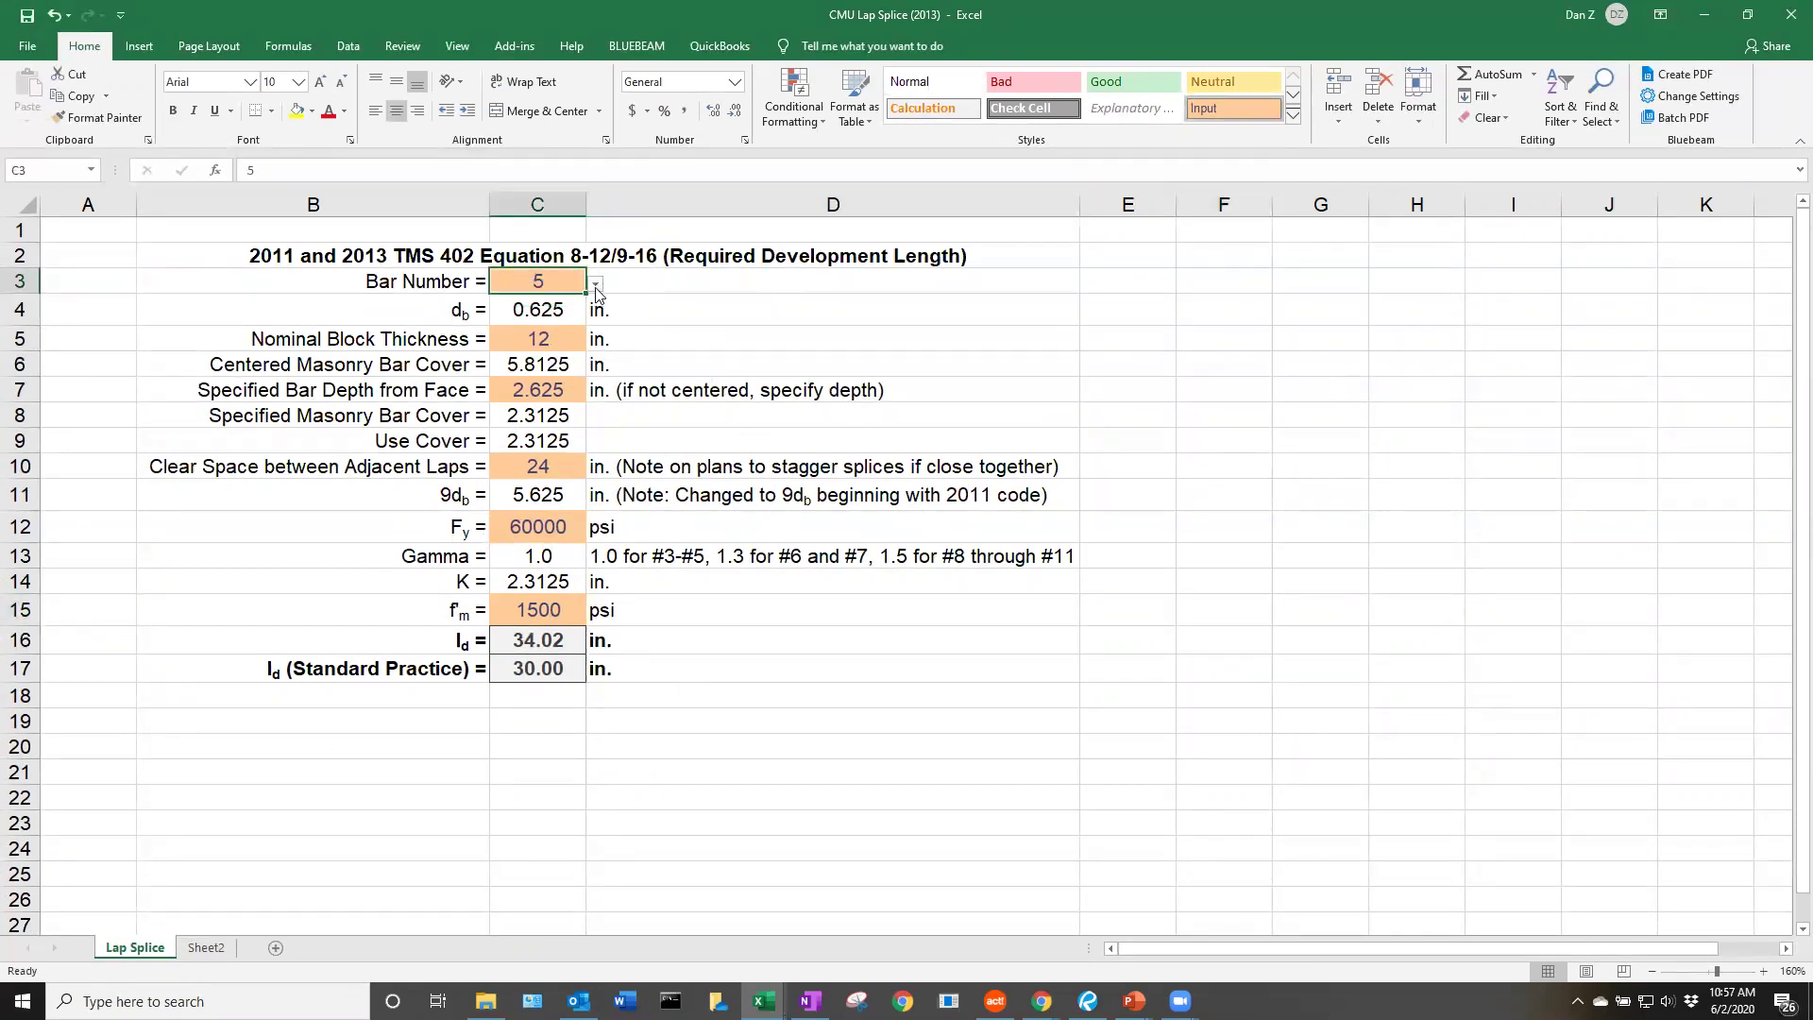
{"action": "left_click", "coordinate": [596, 283]}
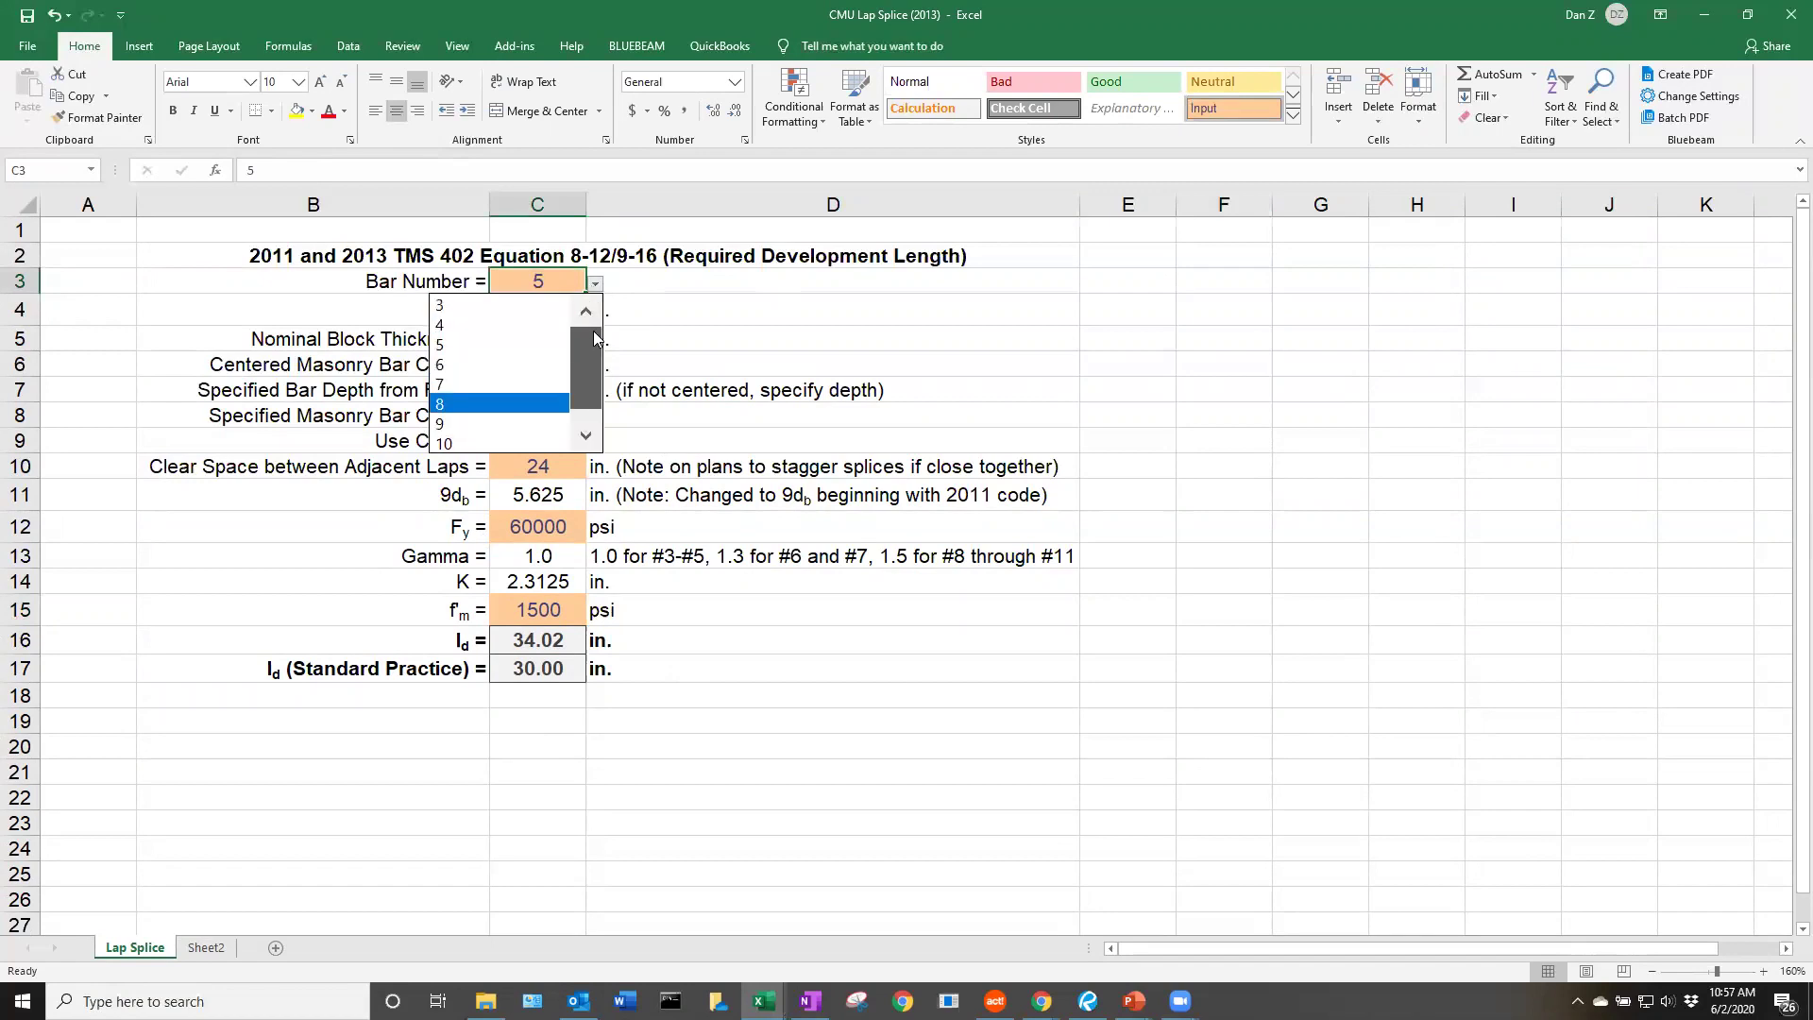
{"action": "left_click", "coordinate": [593, 331]}
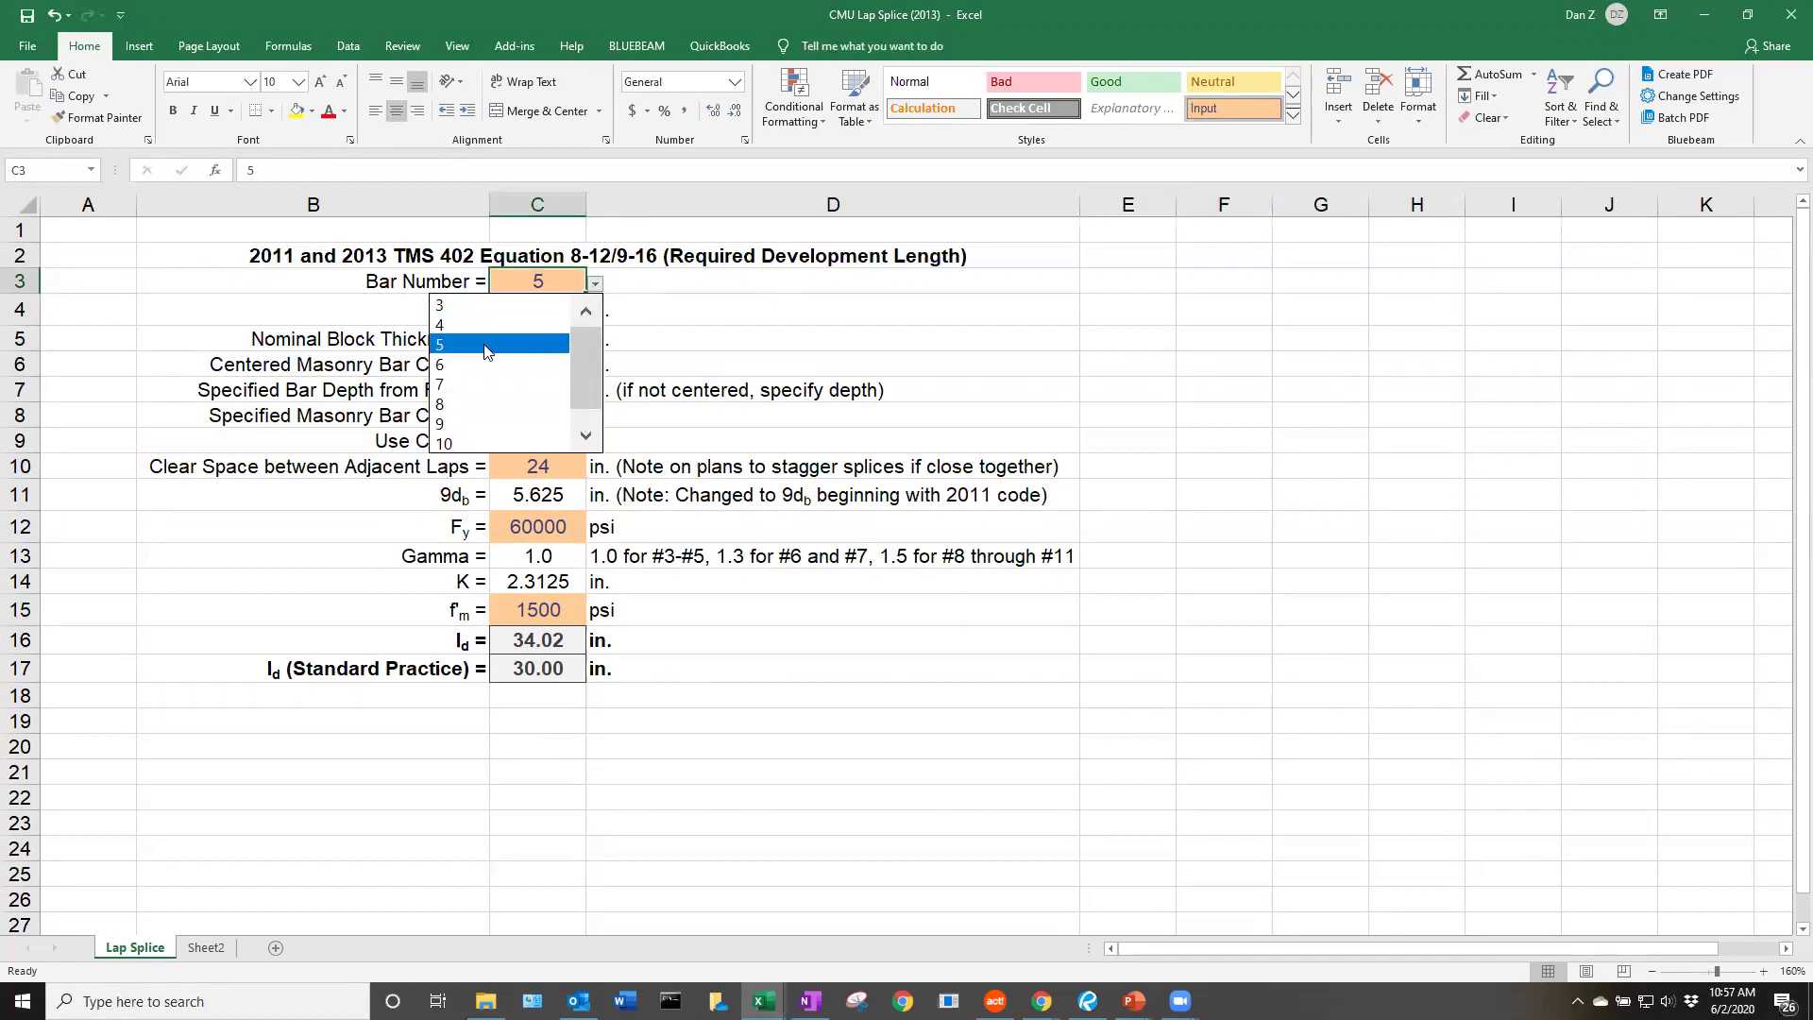
{"action": "left_click", "coordinate": [487, 346]}
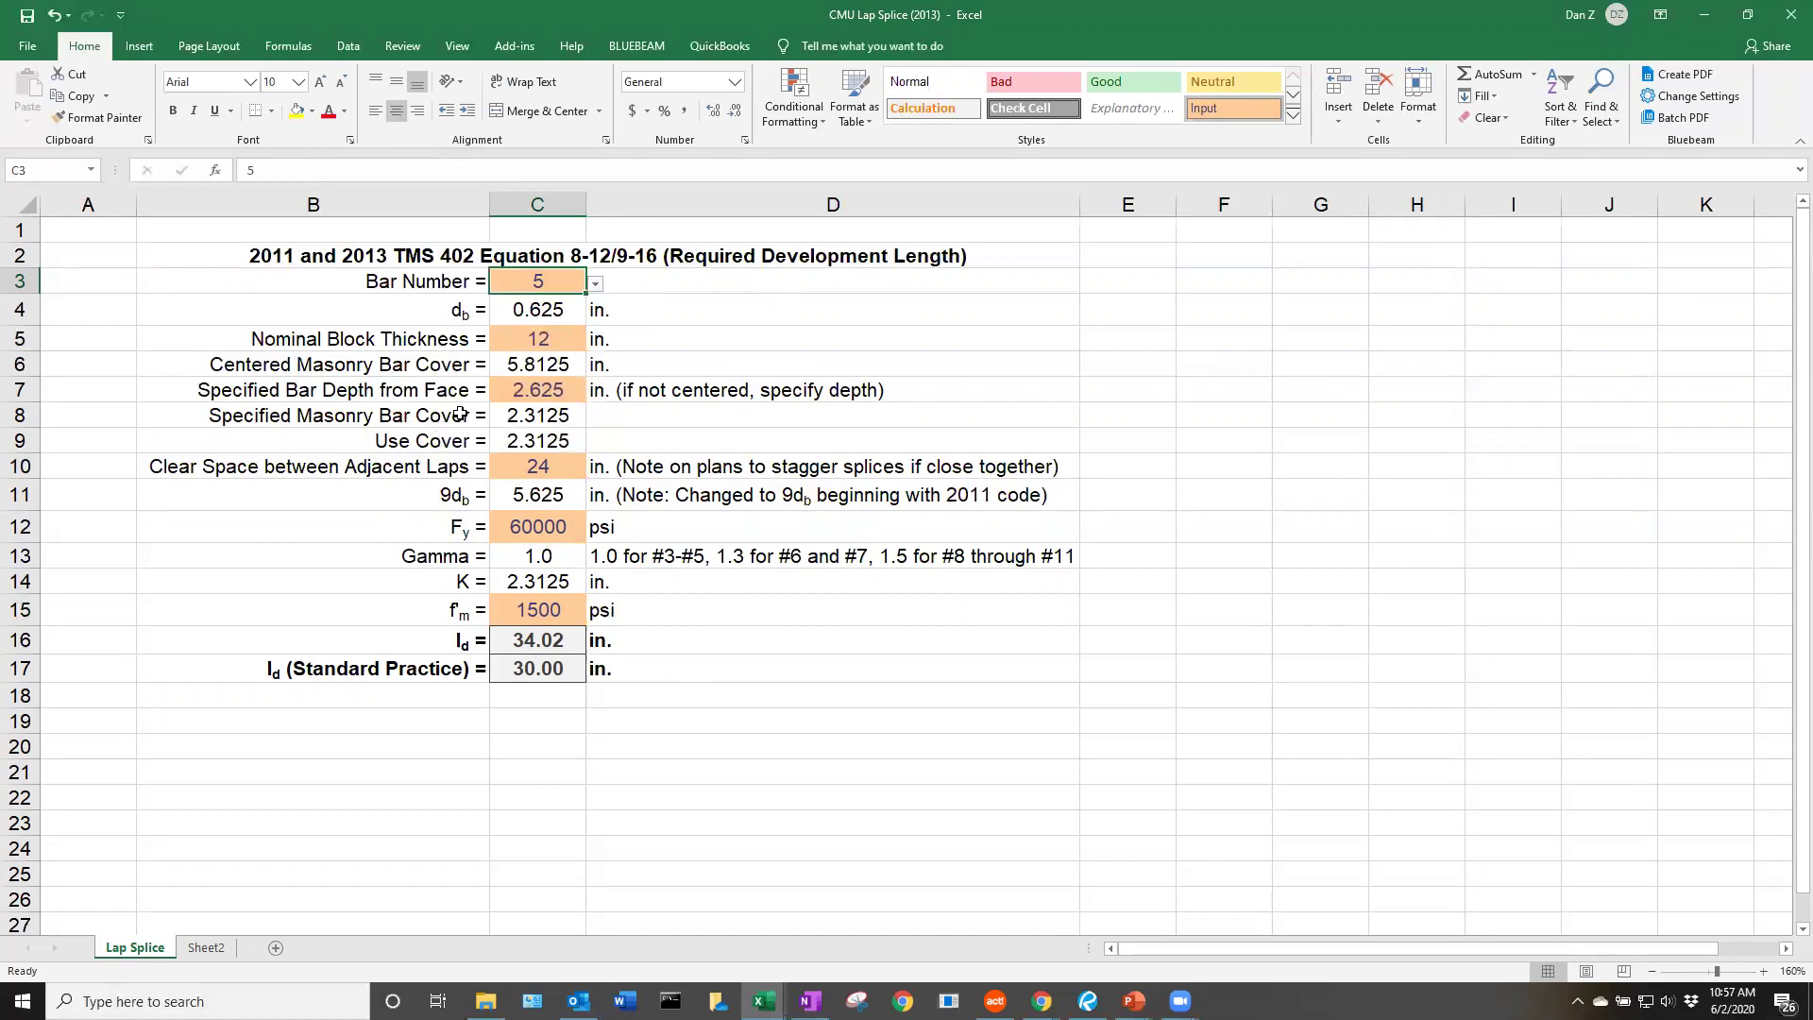
{"action": "left_click", "coordinate": [536, 343]}
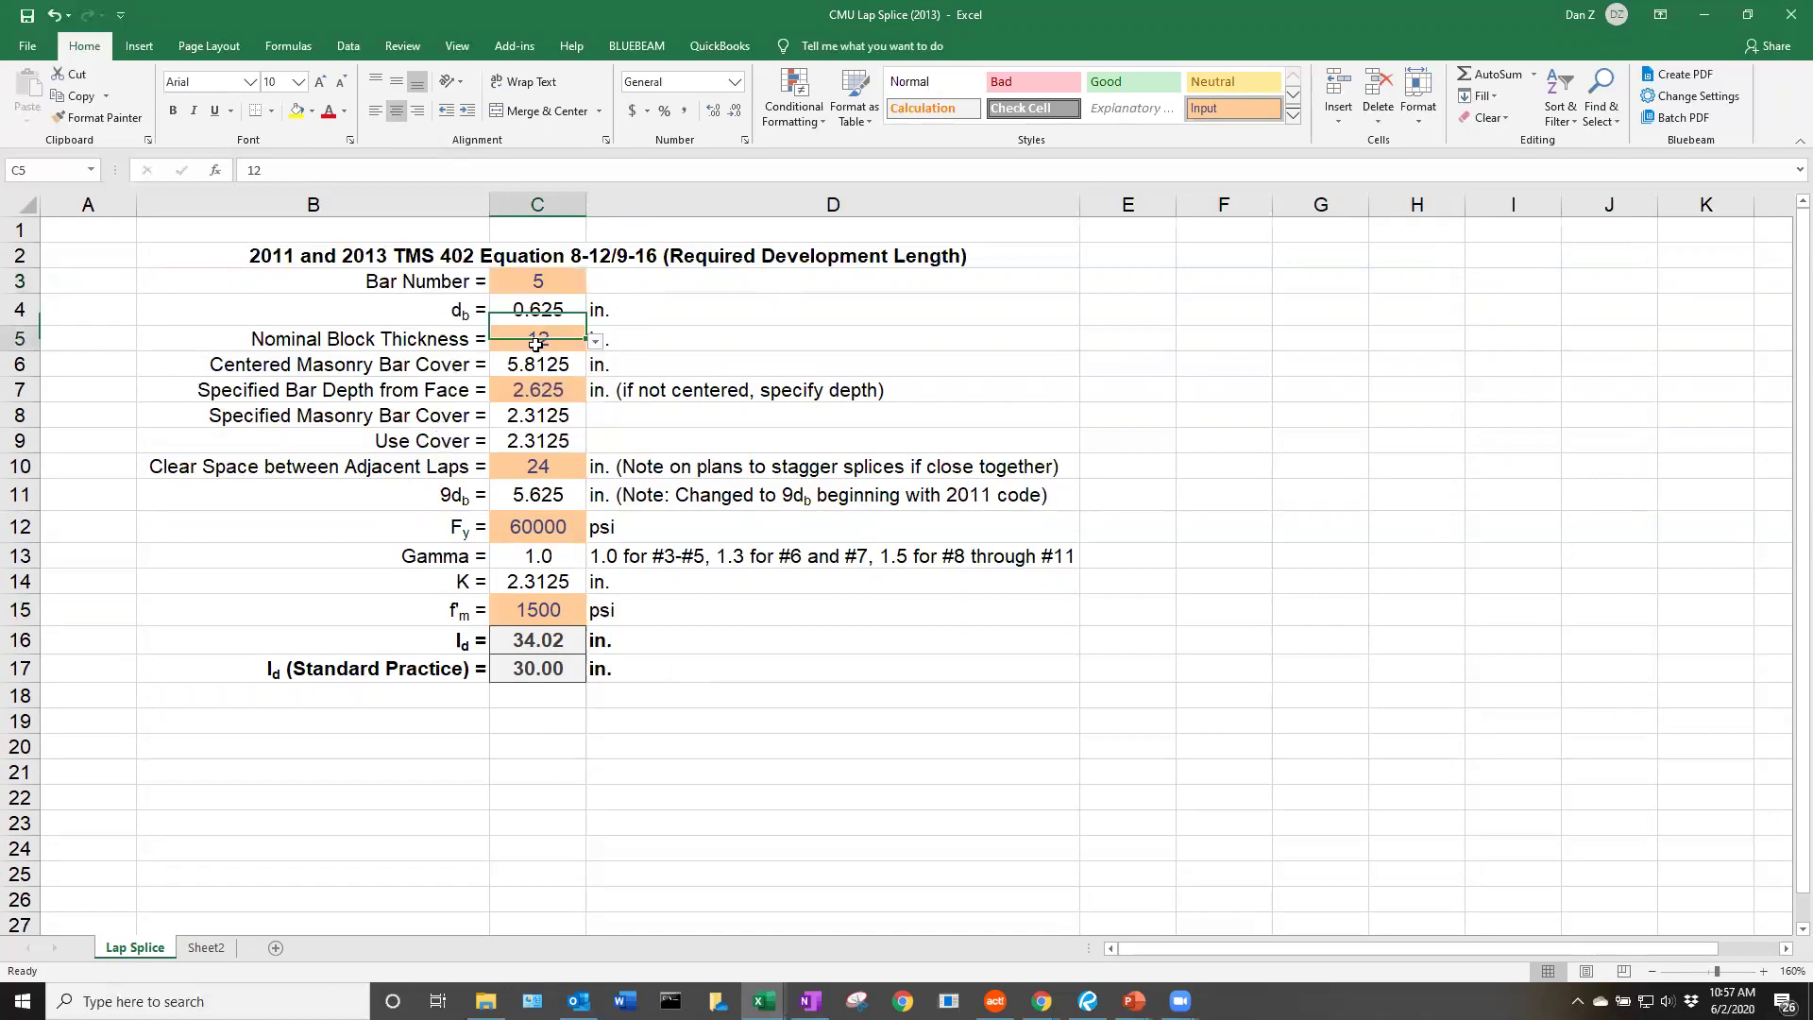
{"action": "left_click", "coordinate": [594, 344]}
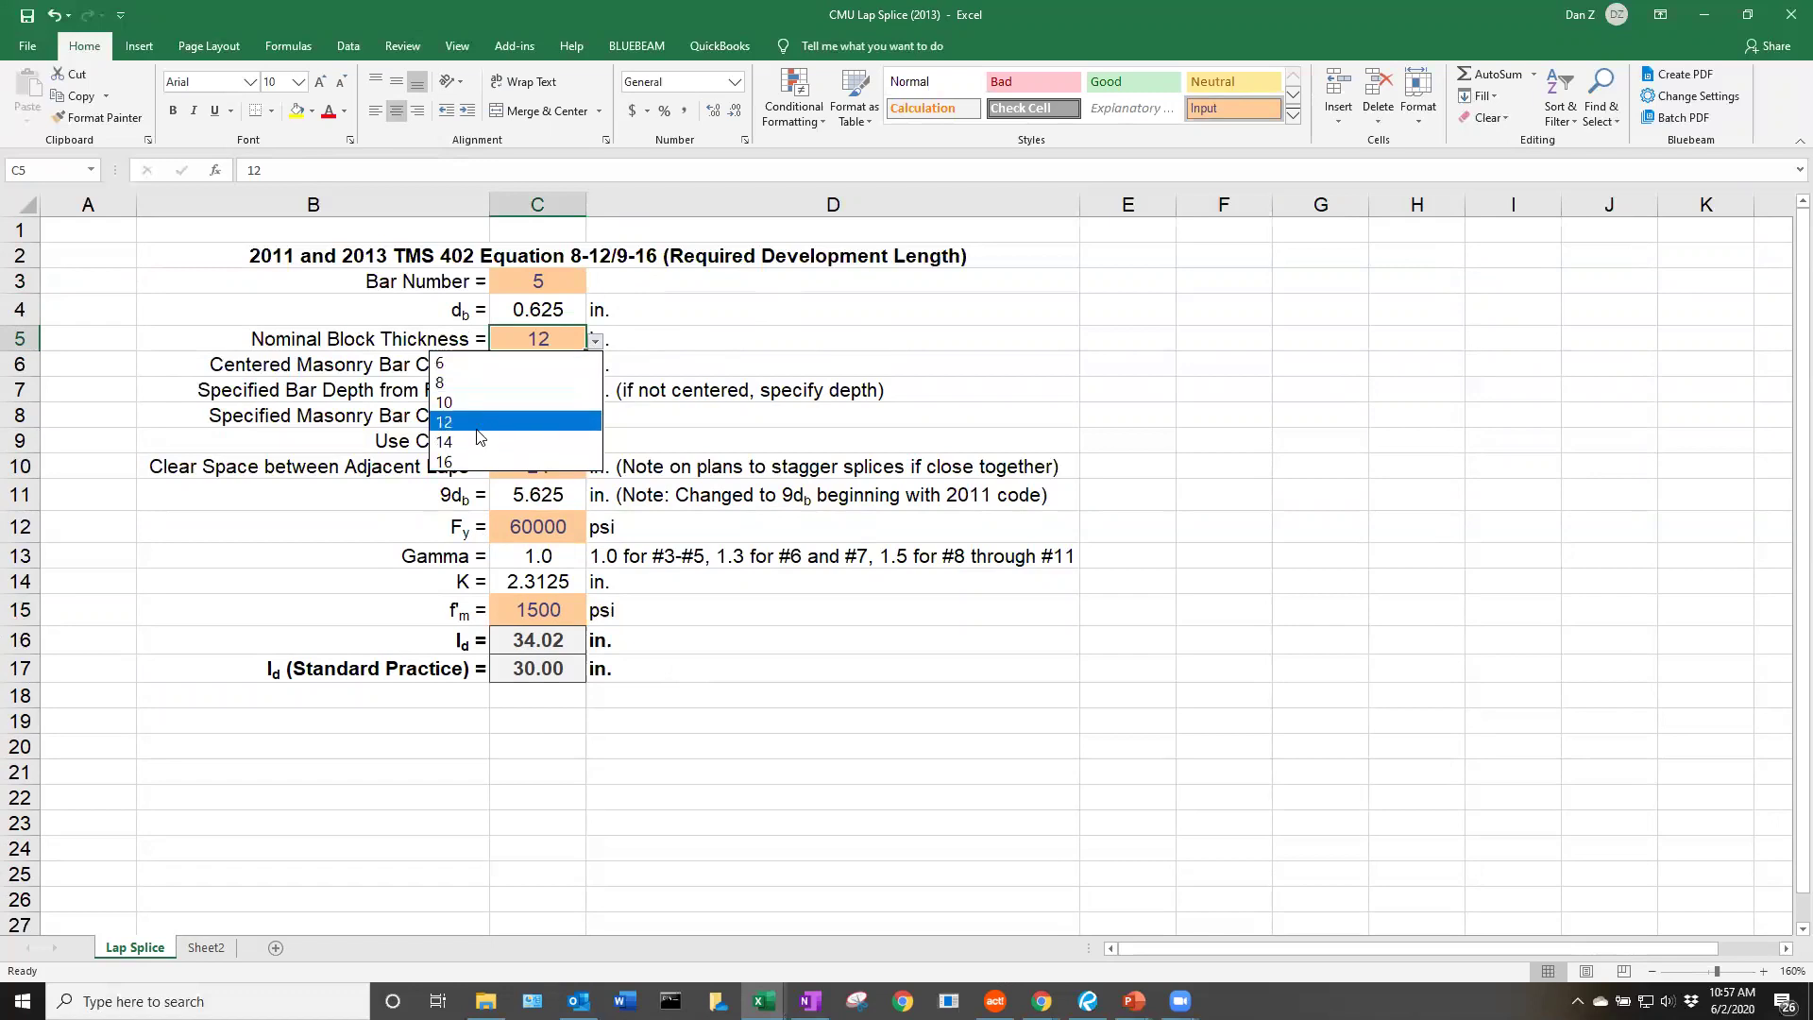
Set nominal block thickness to 8 in and review the 3.8125 in centered cover and cover values.
{"action": "left_click", "coordinate": [498, 383]}
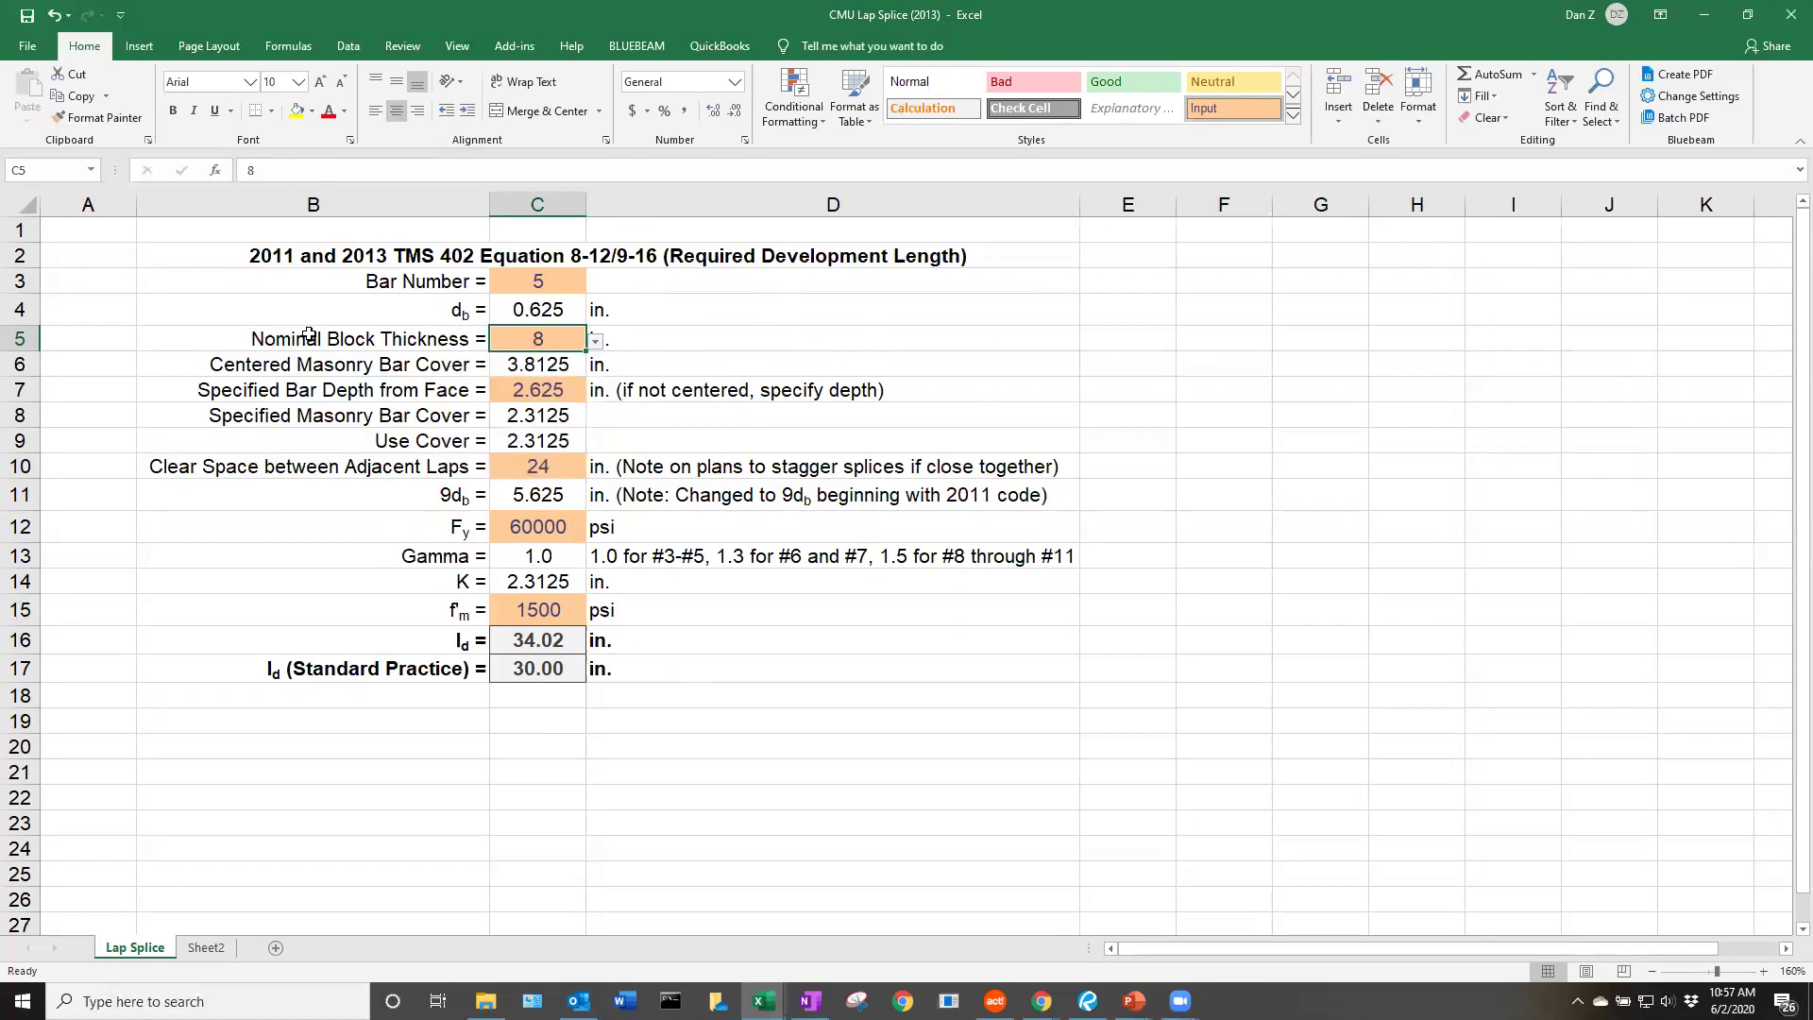
{"action": "left_click", "coordinate": [691, 340]}
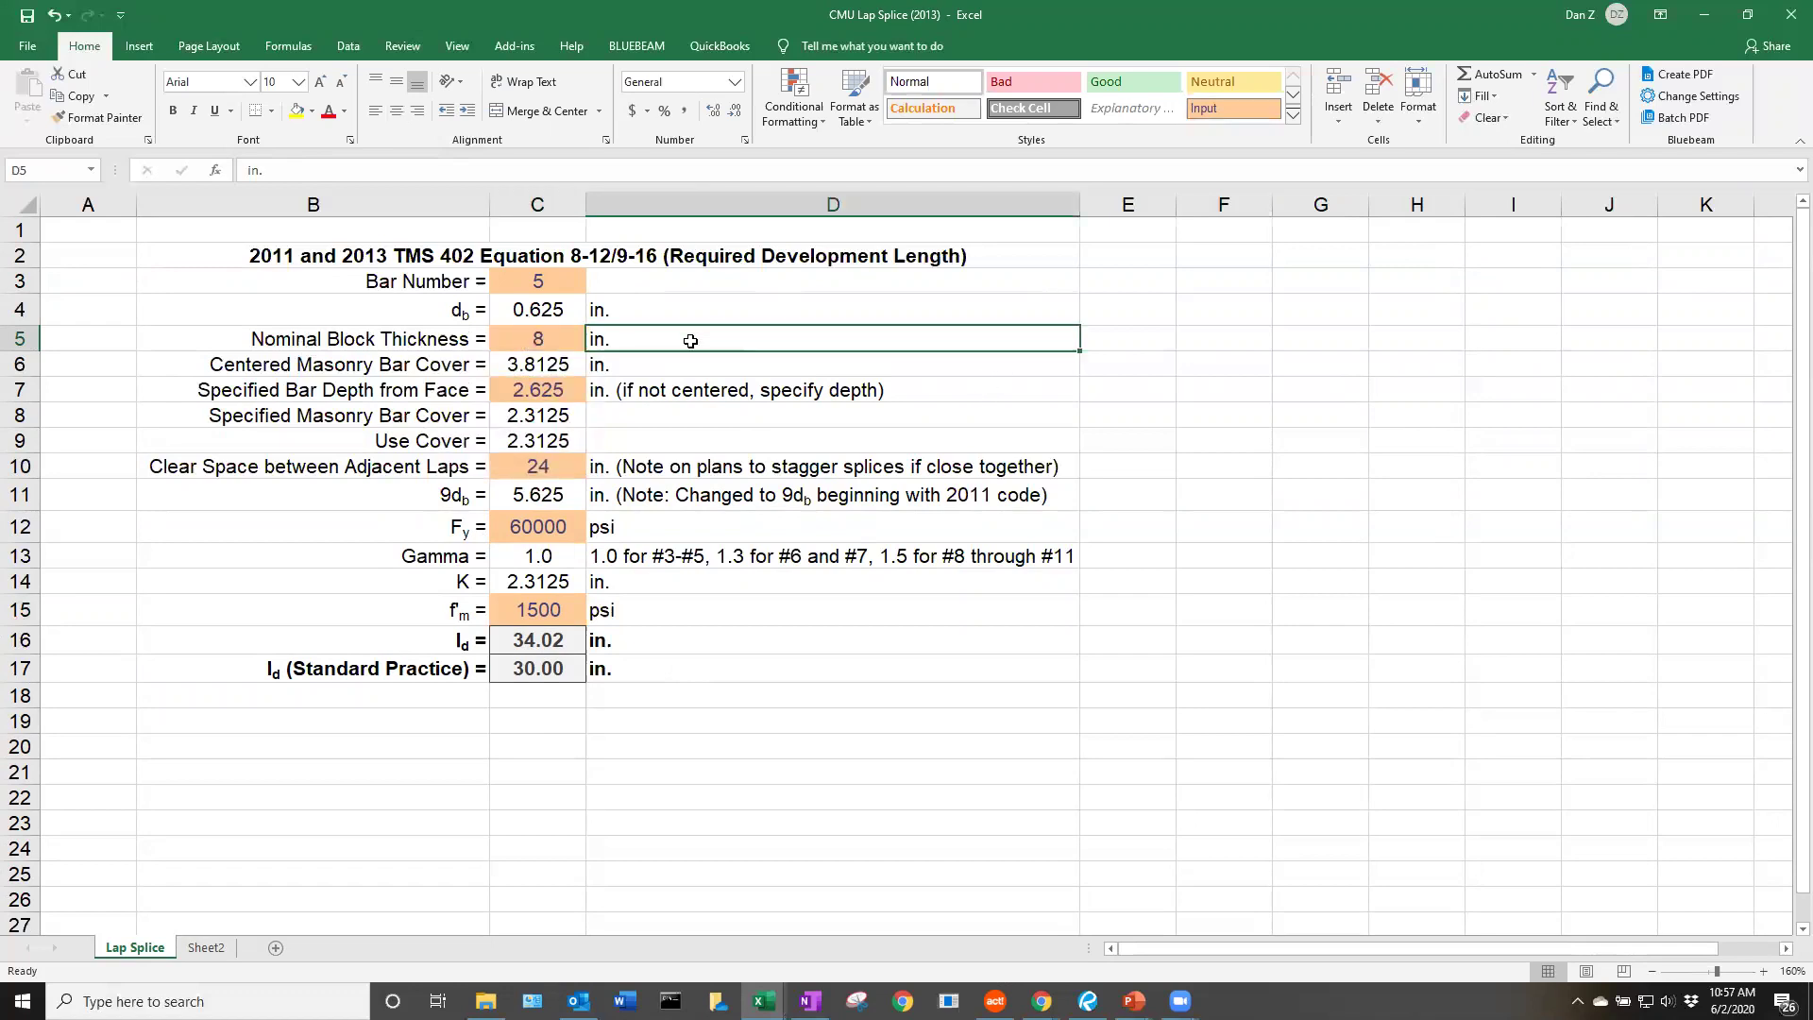
{"action": "left_click", "coordinate": [576, 363]}
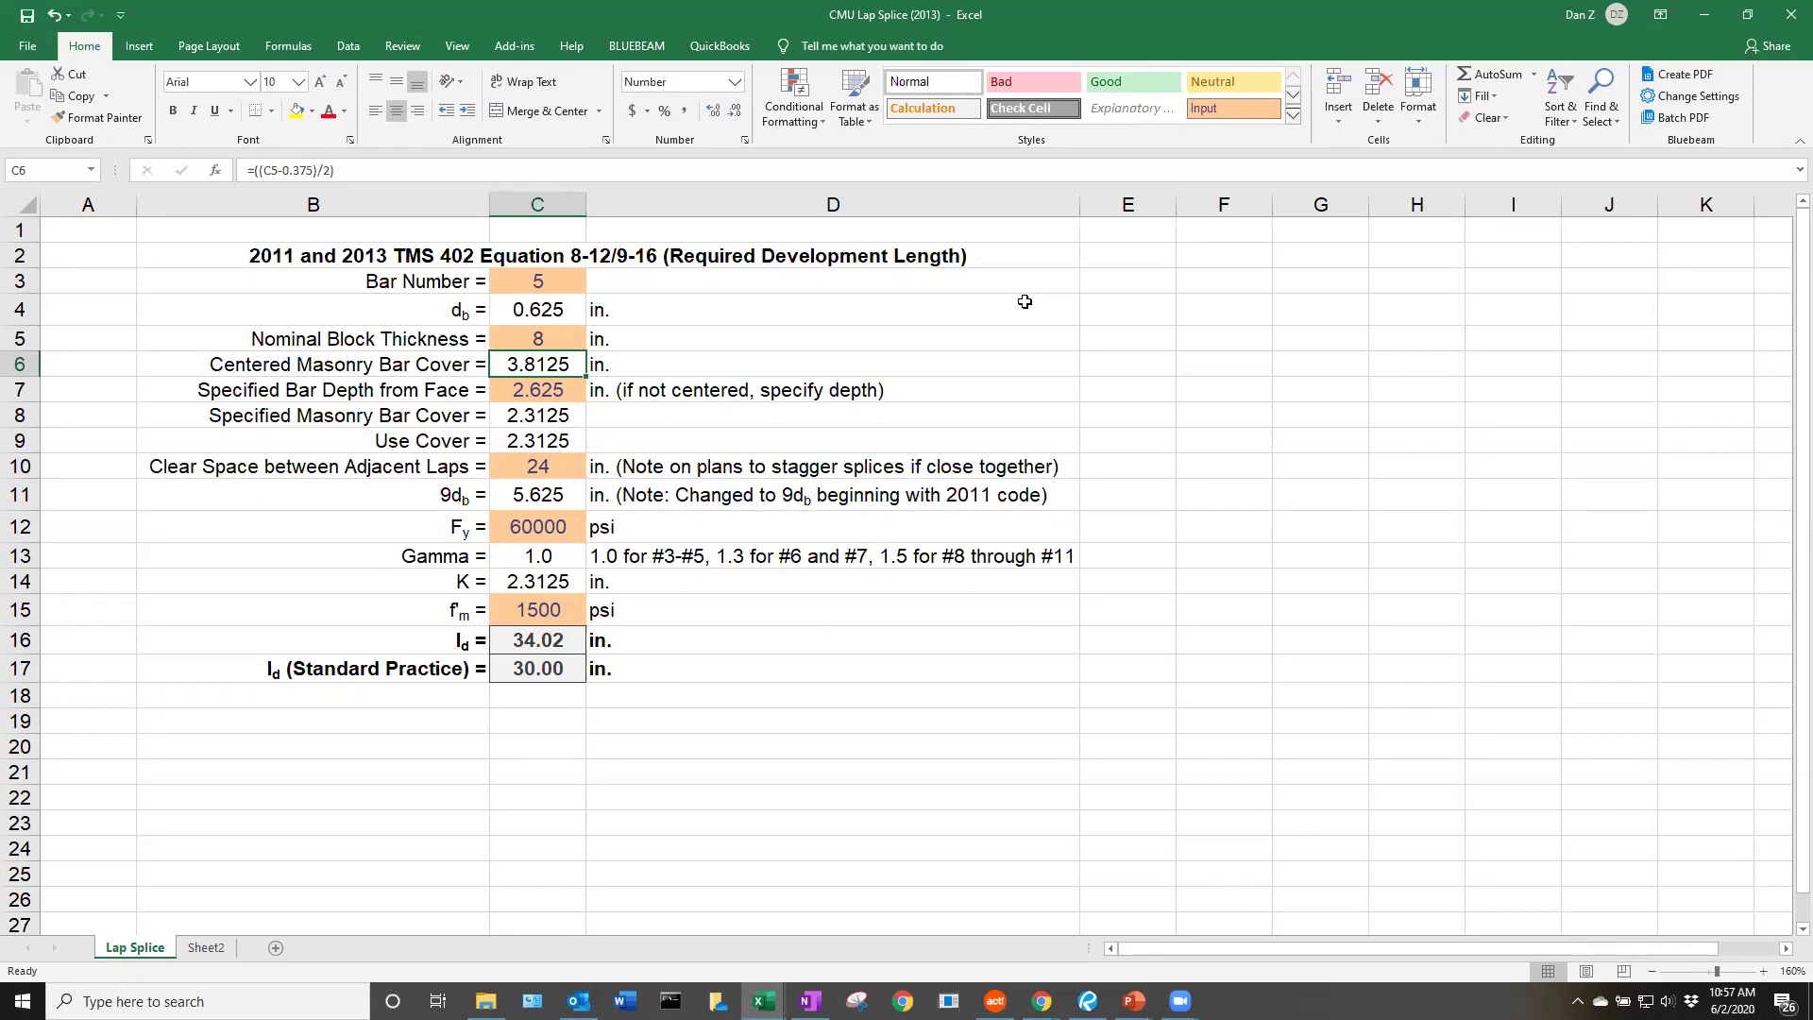
{"action": "key", "text": "Down"}
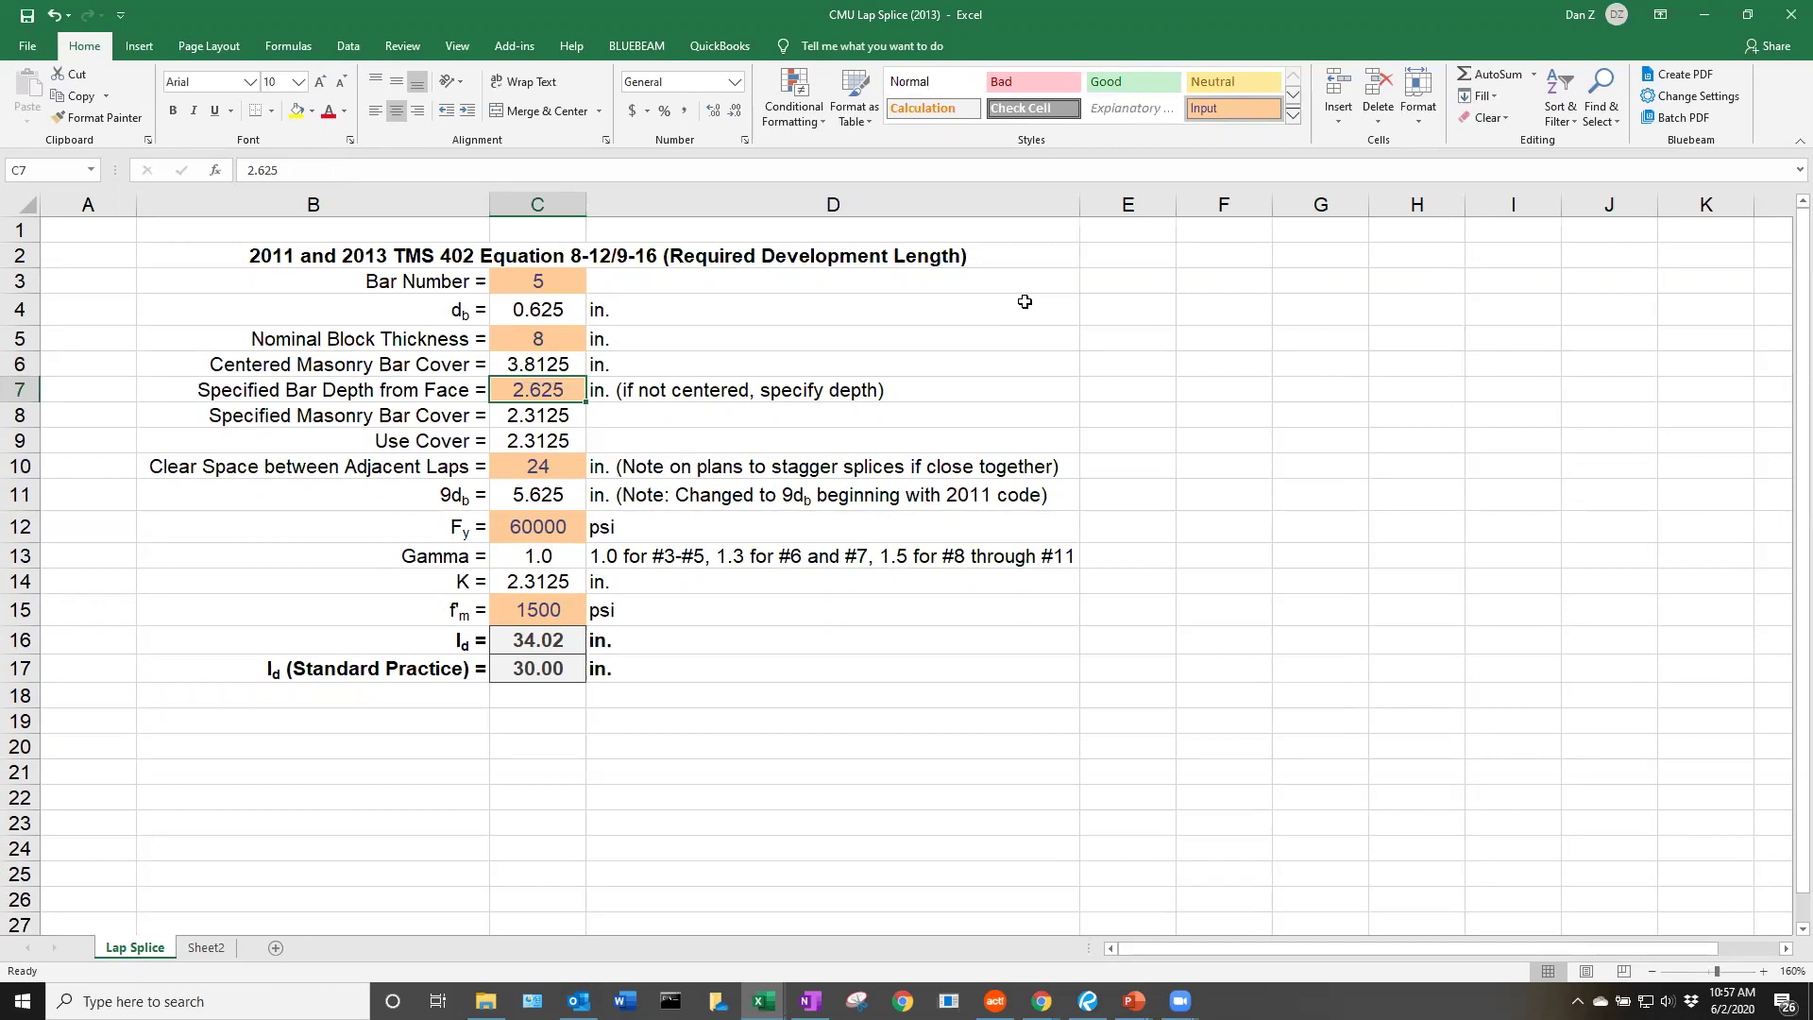
{"action": "key", "text": "Down"}
{"action": "key", "text": "Down"}
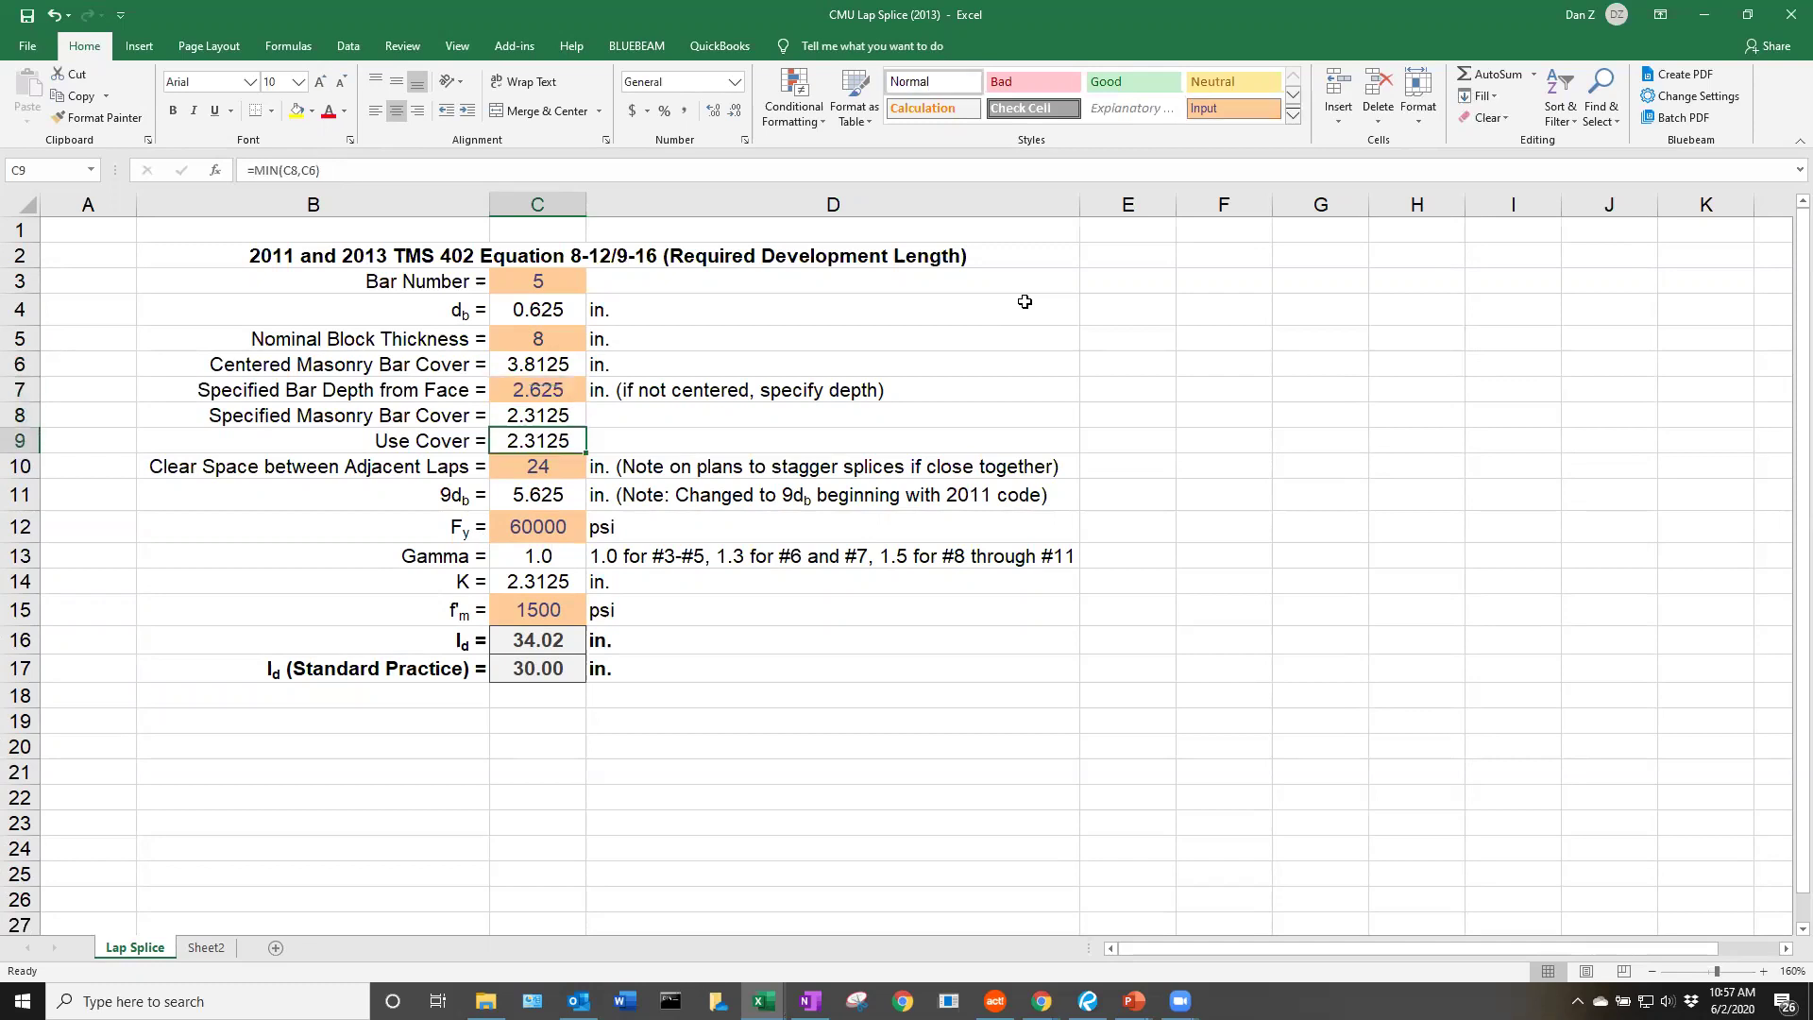
{"action": "key", "text": "Up"}
{"action": "key", "text": "Down"}
Enter 3.8125 in as the specified bar depth in C7 and check the K formula in C14.
{"action": "left_click", "coordinate": [565, 385]}
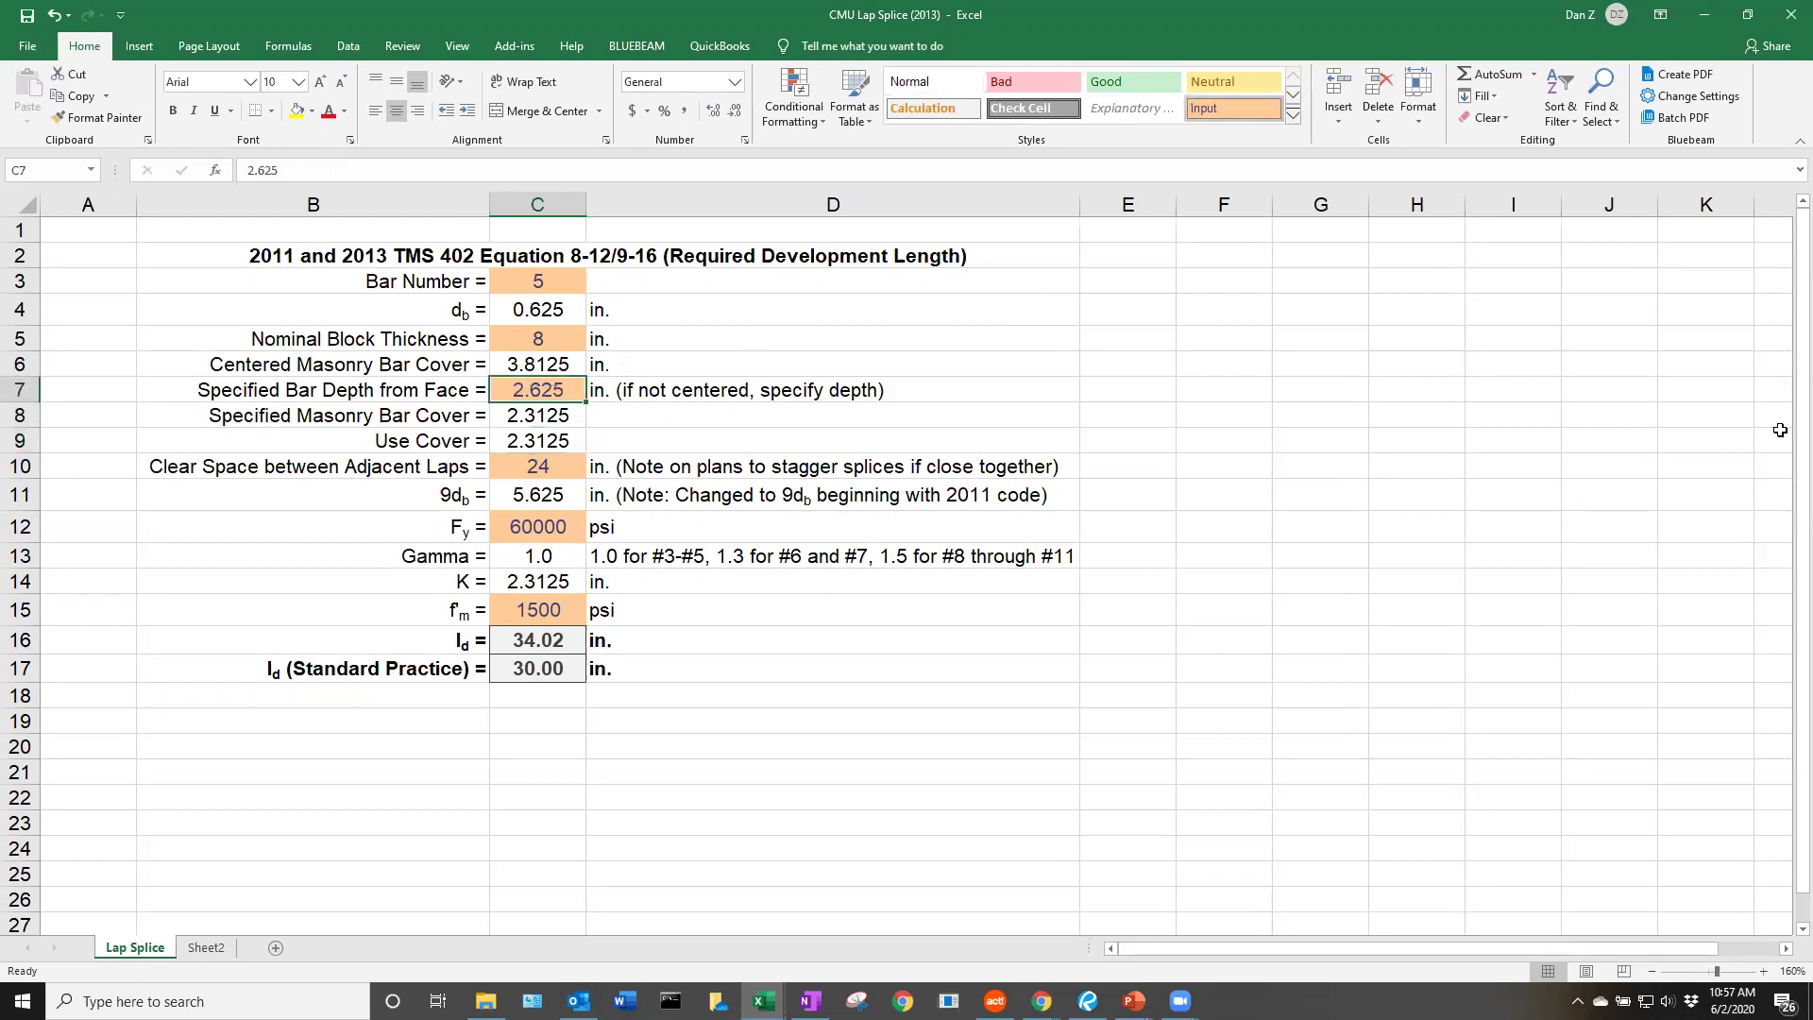
{"action": "type", "text": "3"}
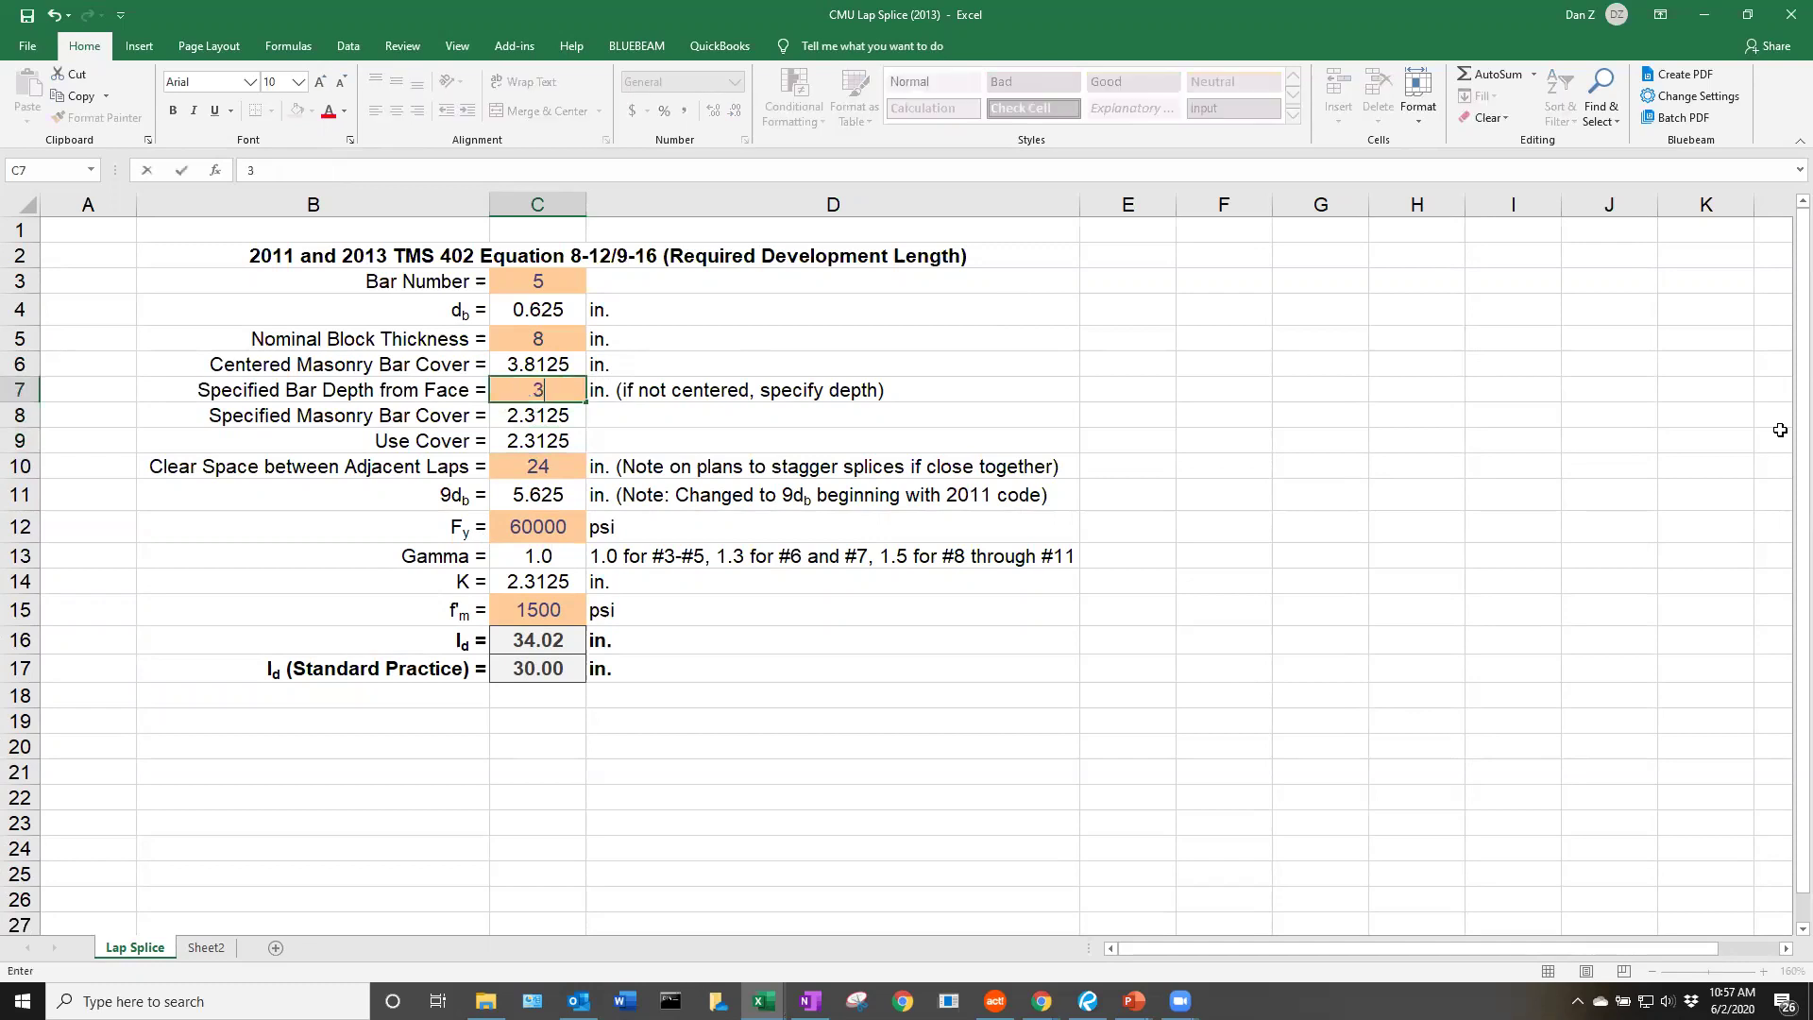
{"action": "type", "text": ".8125"}
{"action": "key", "text": "Return"}
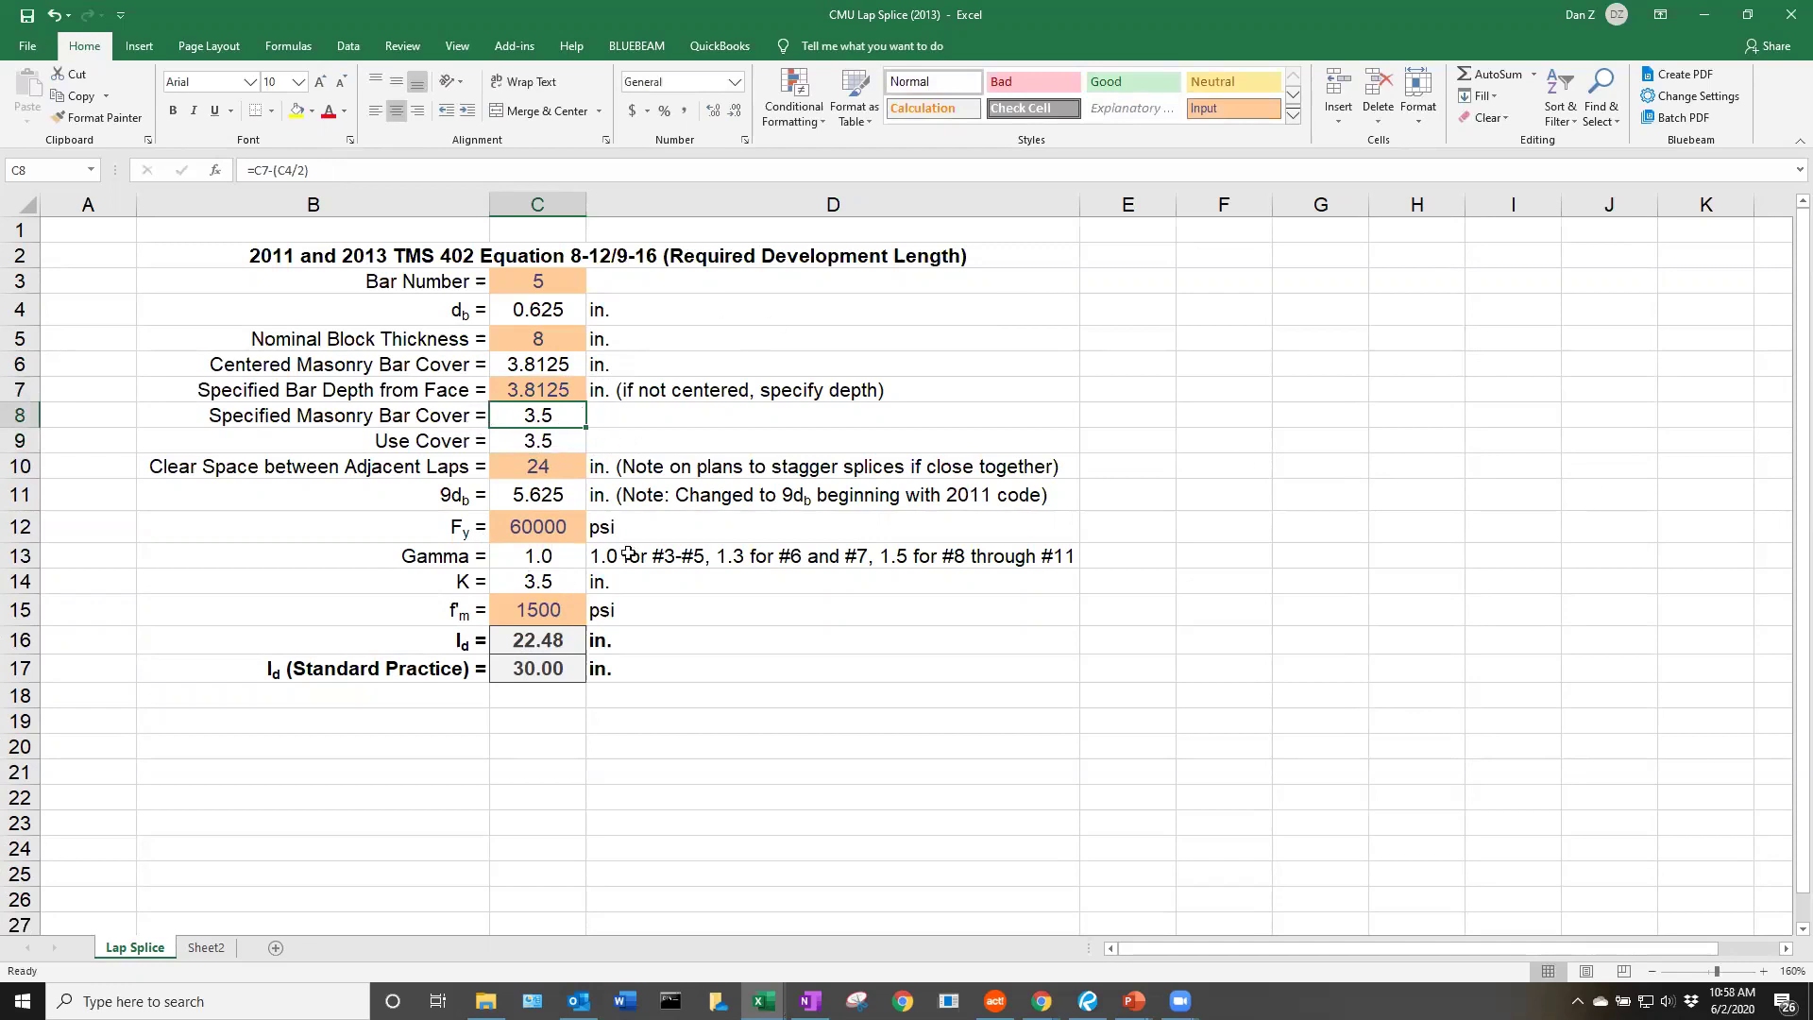
{"action": "left_click", "coordinate": [529, 582]}
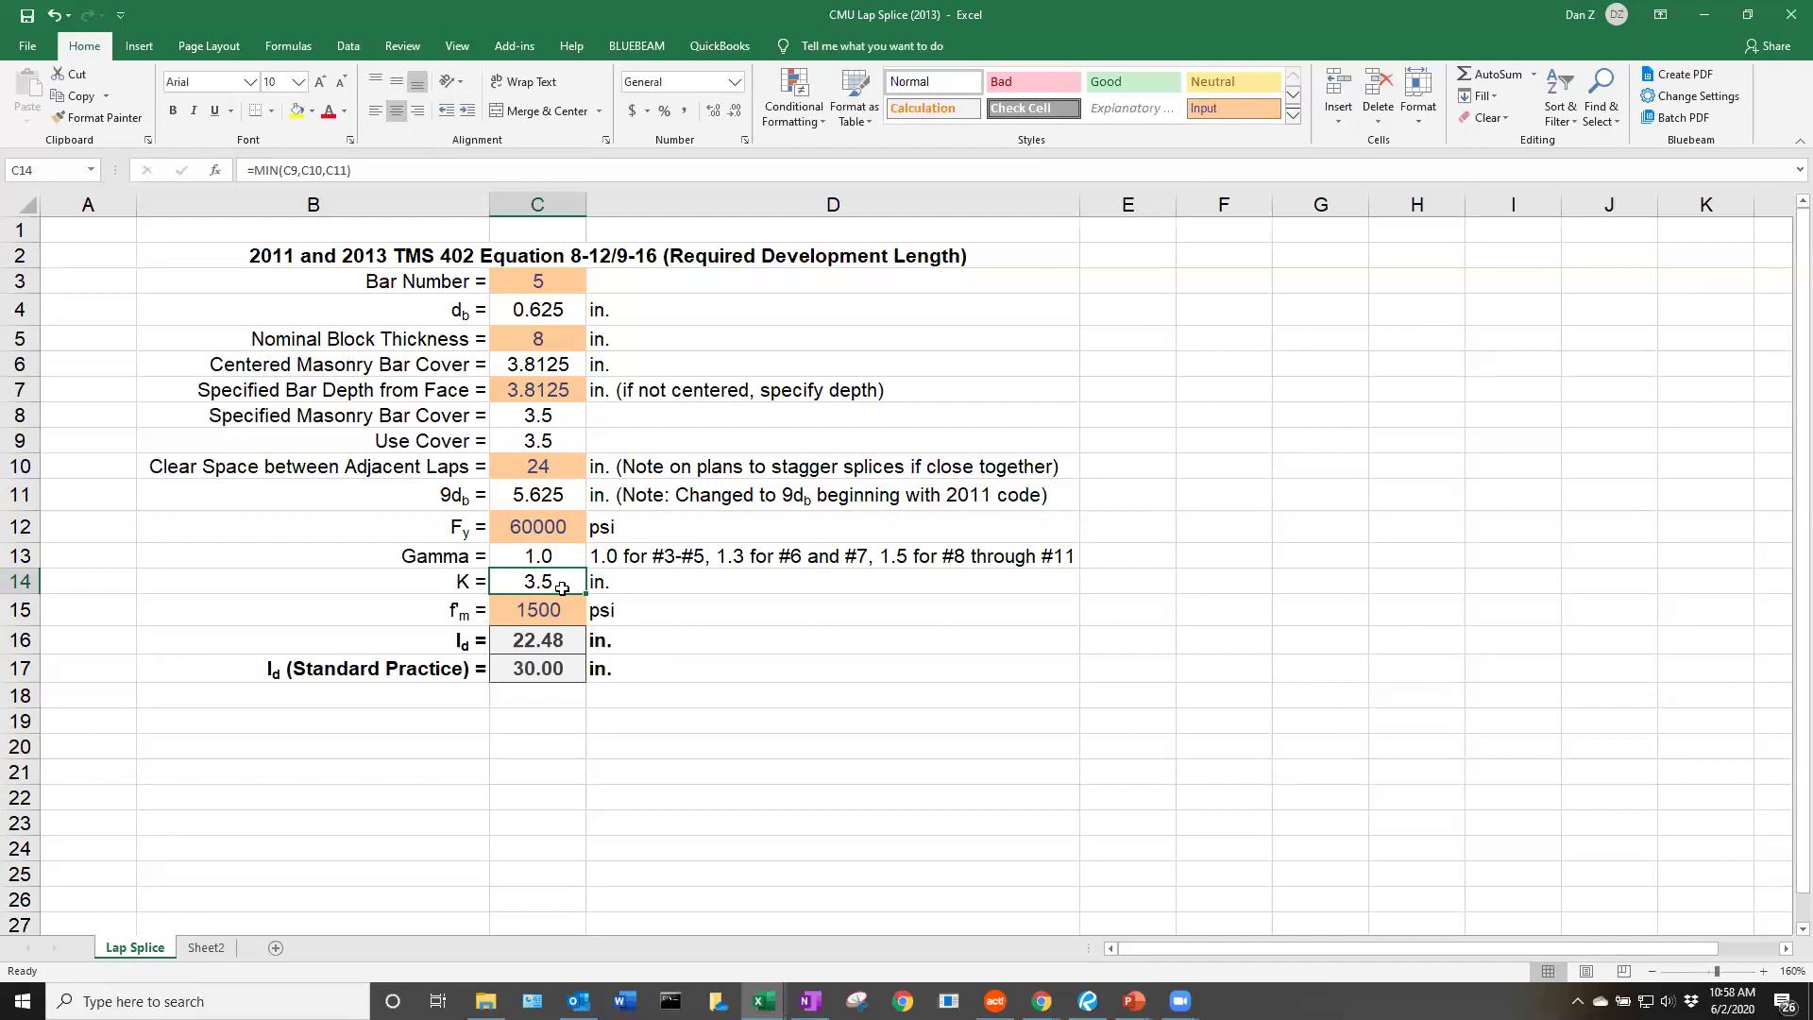
Set the clear space between adjacent laps in C10 to 48 in.
{"action": "left_click", "coordinate": [555, 463]}
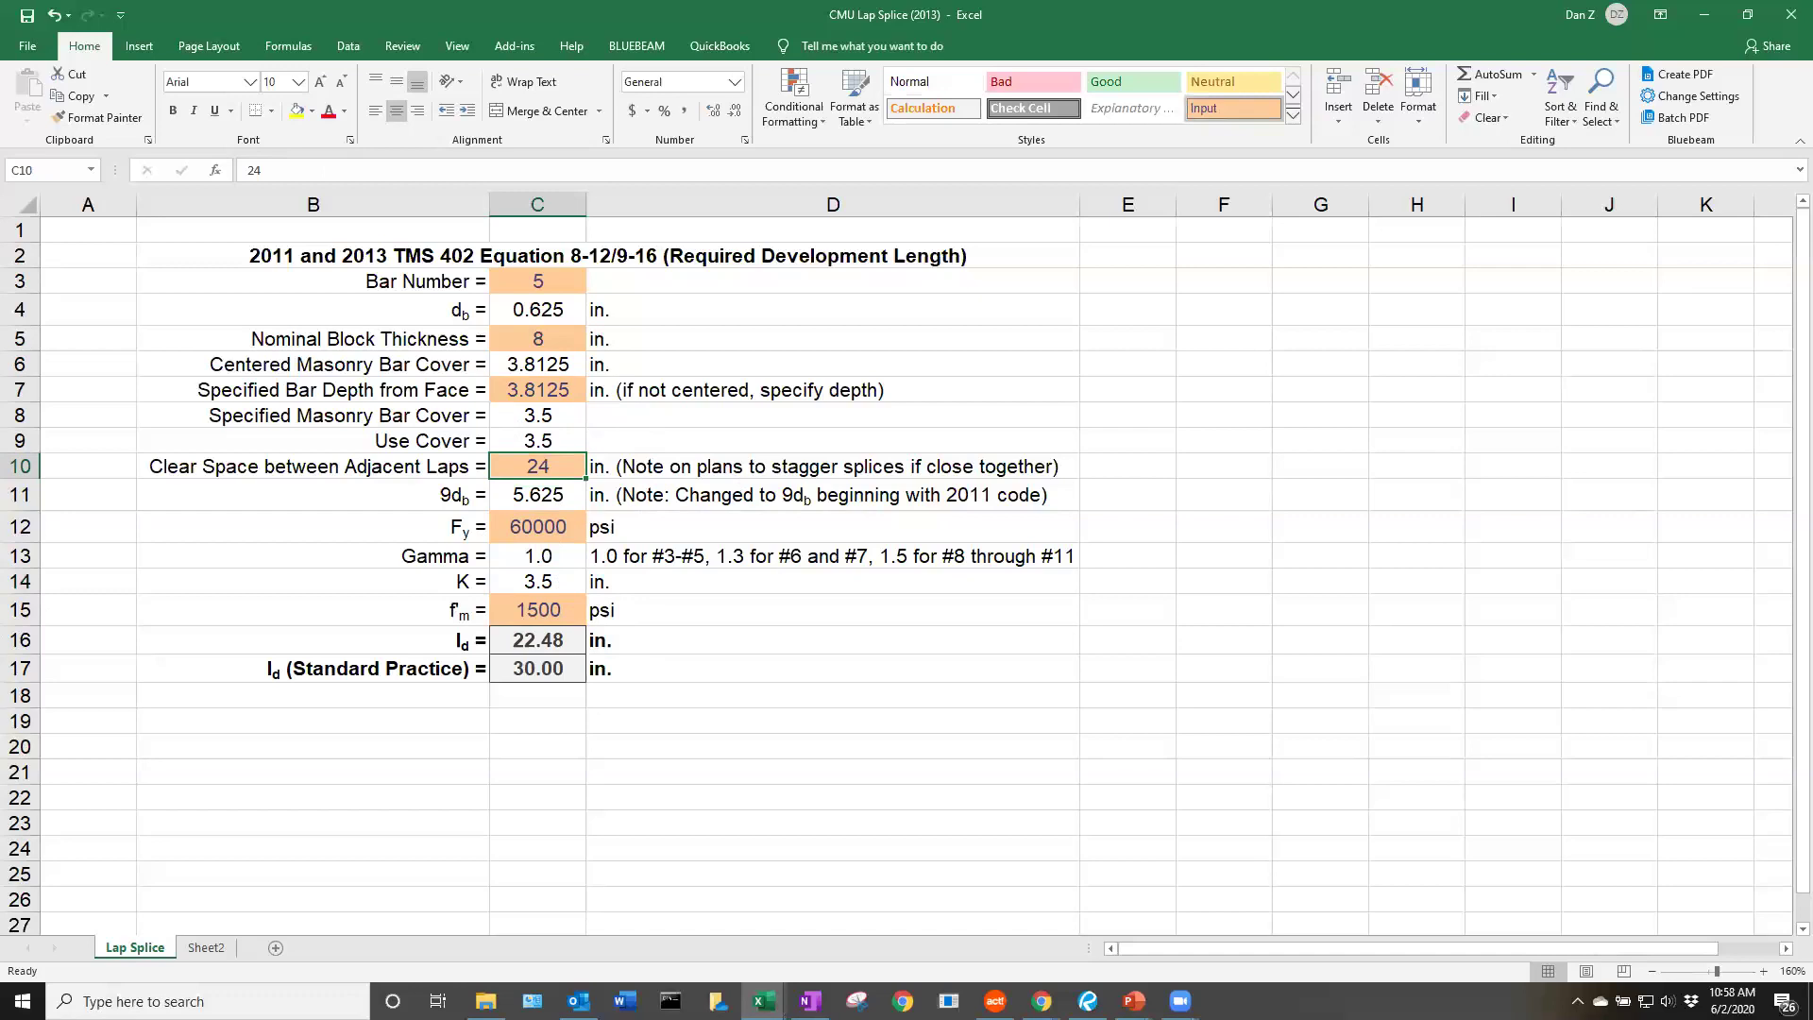
{"action": "type", "text": "48"}
{"action": "key", "text": "Return"}
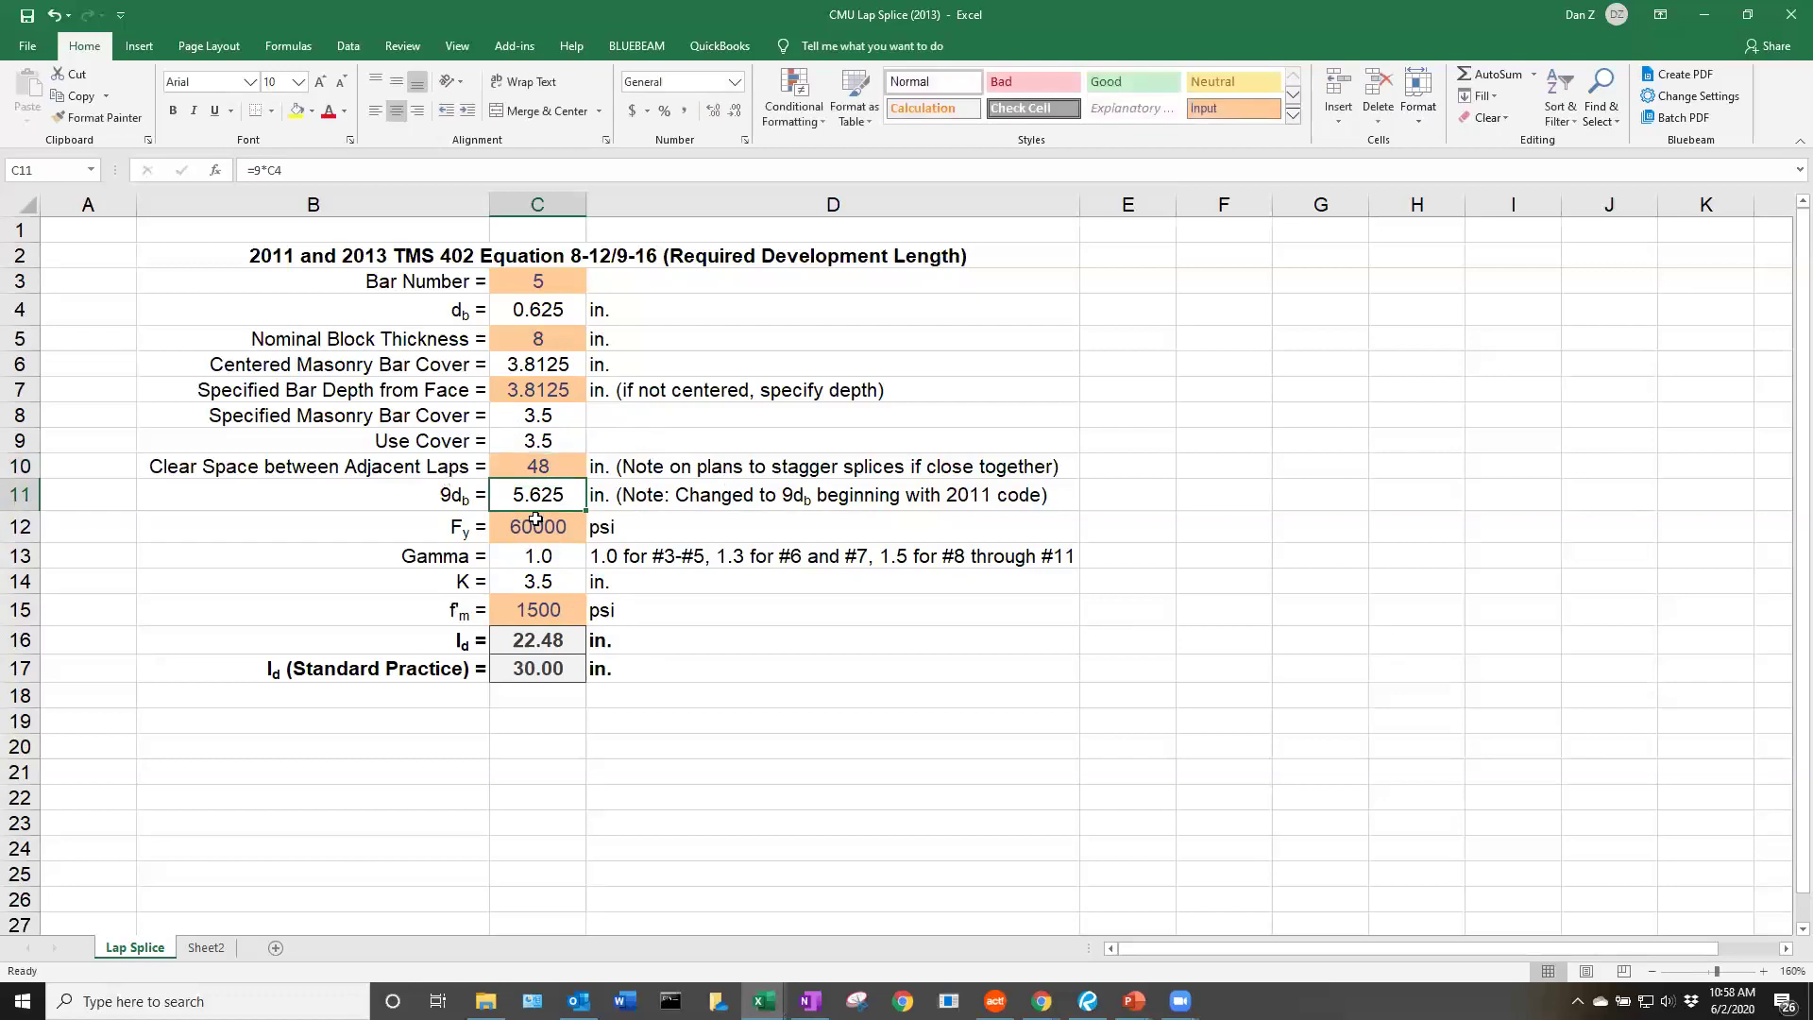
Review the Fy 60000 psi, gamma 1.0 and bar #5 inputs.
{"action": "left_click", "coordinate": [556, 536]}
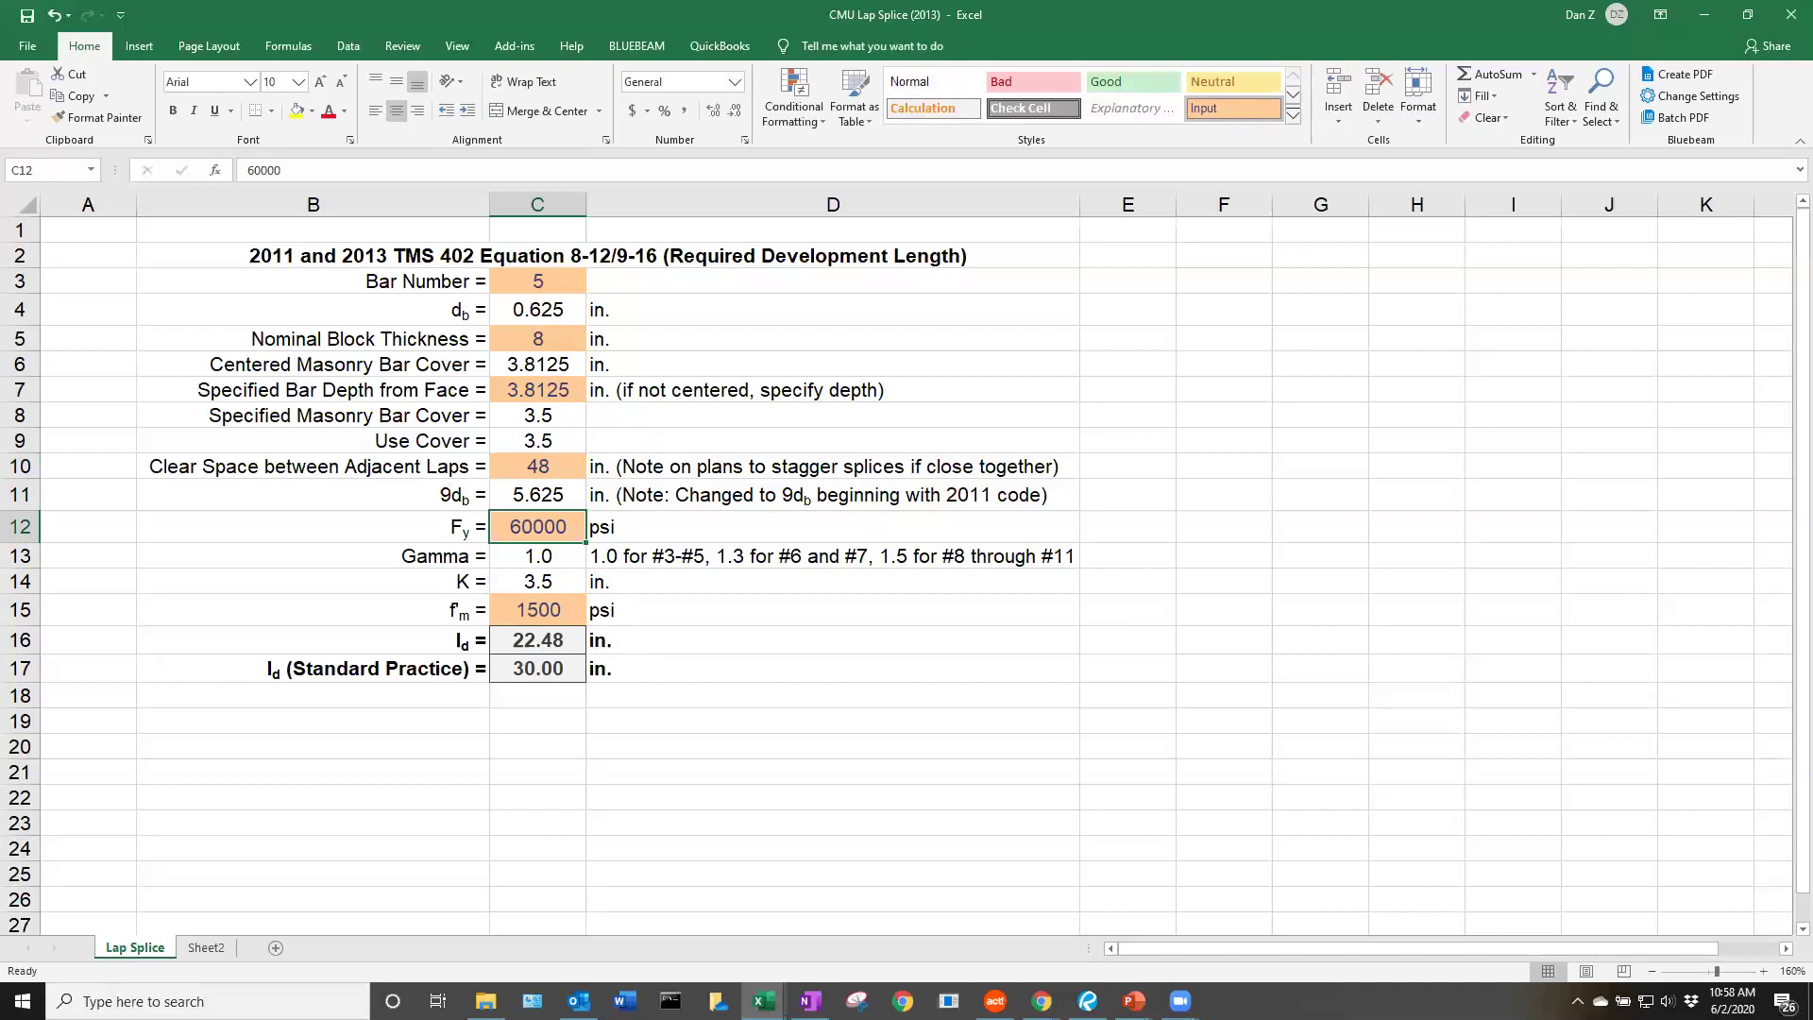
{"action": "key", "text": "Down"}
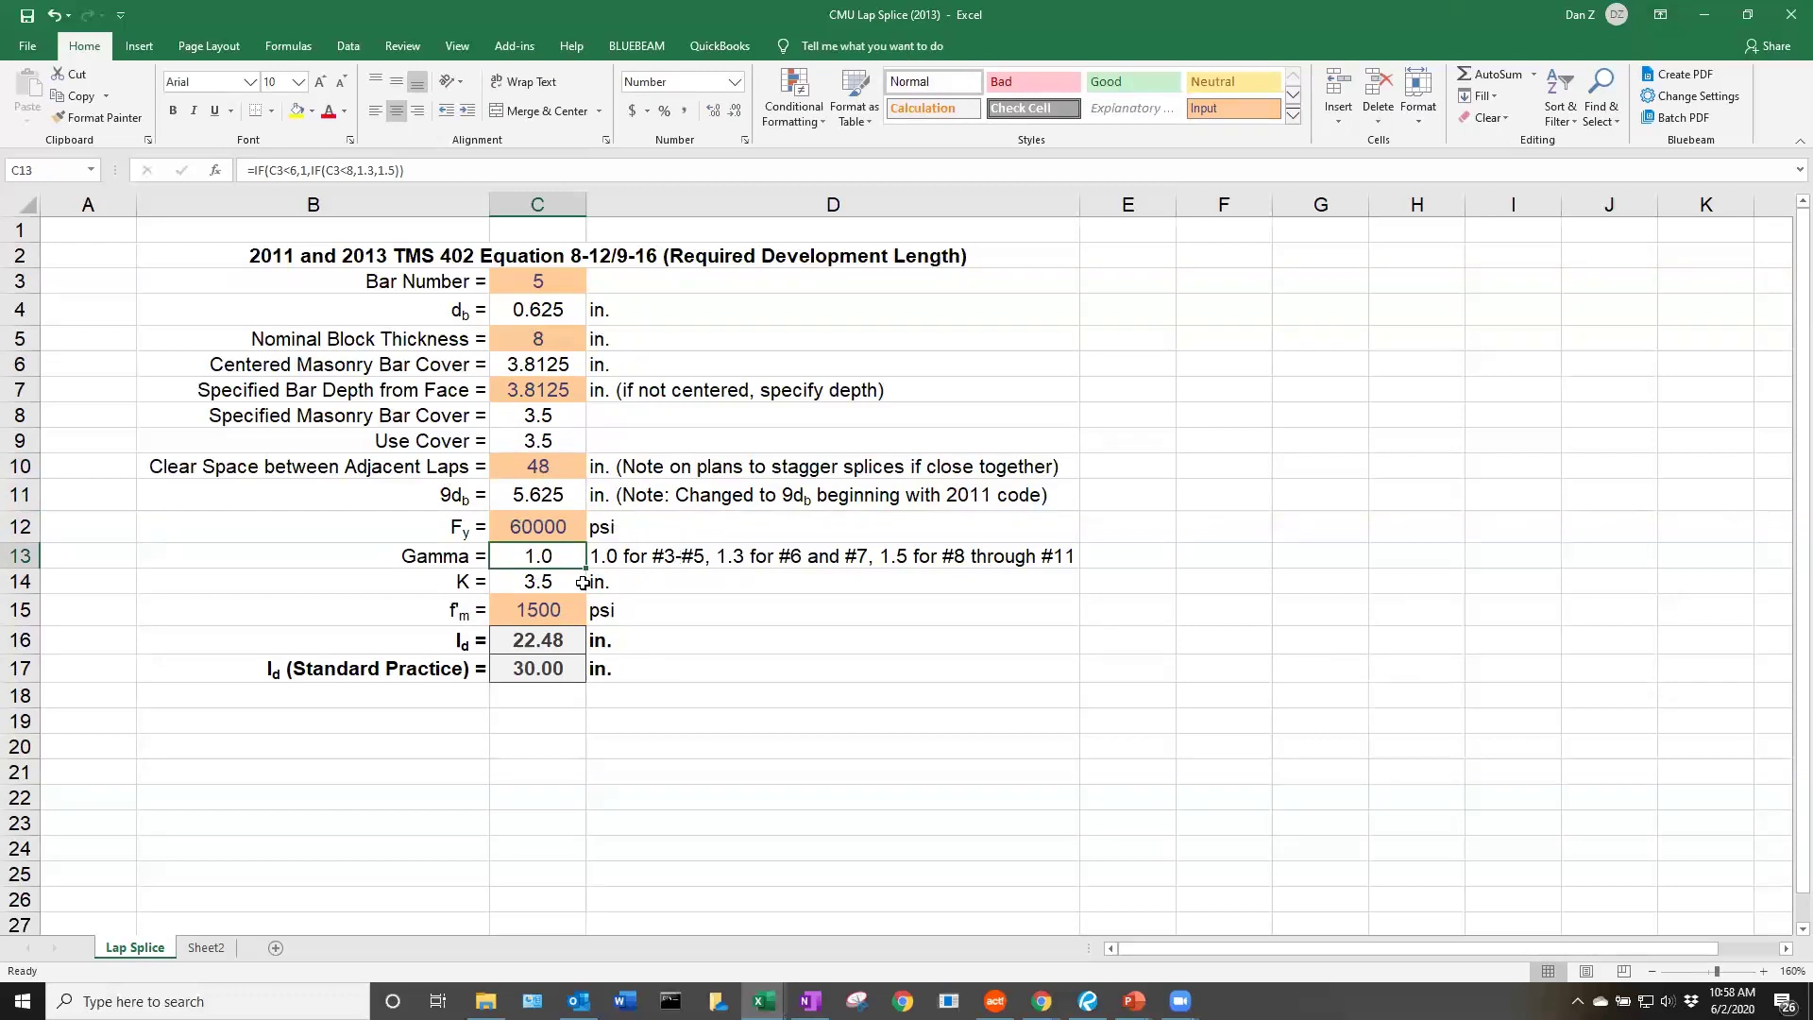
{"action": "left_click", "coordinate": [551, 278]}
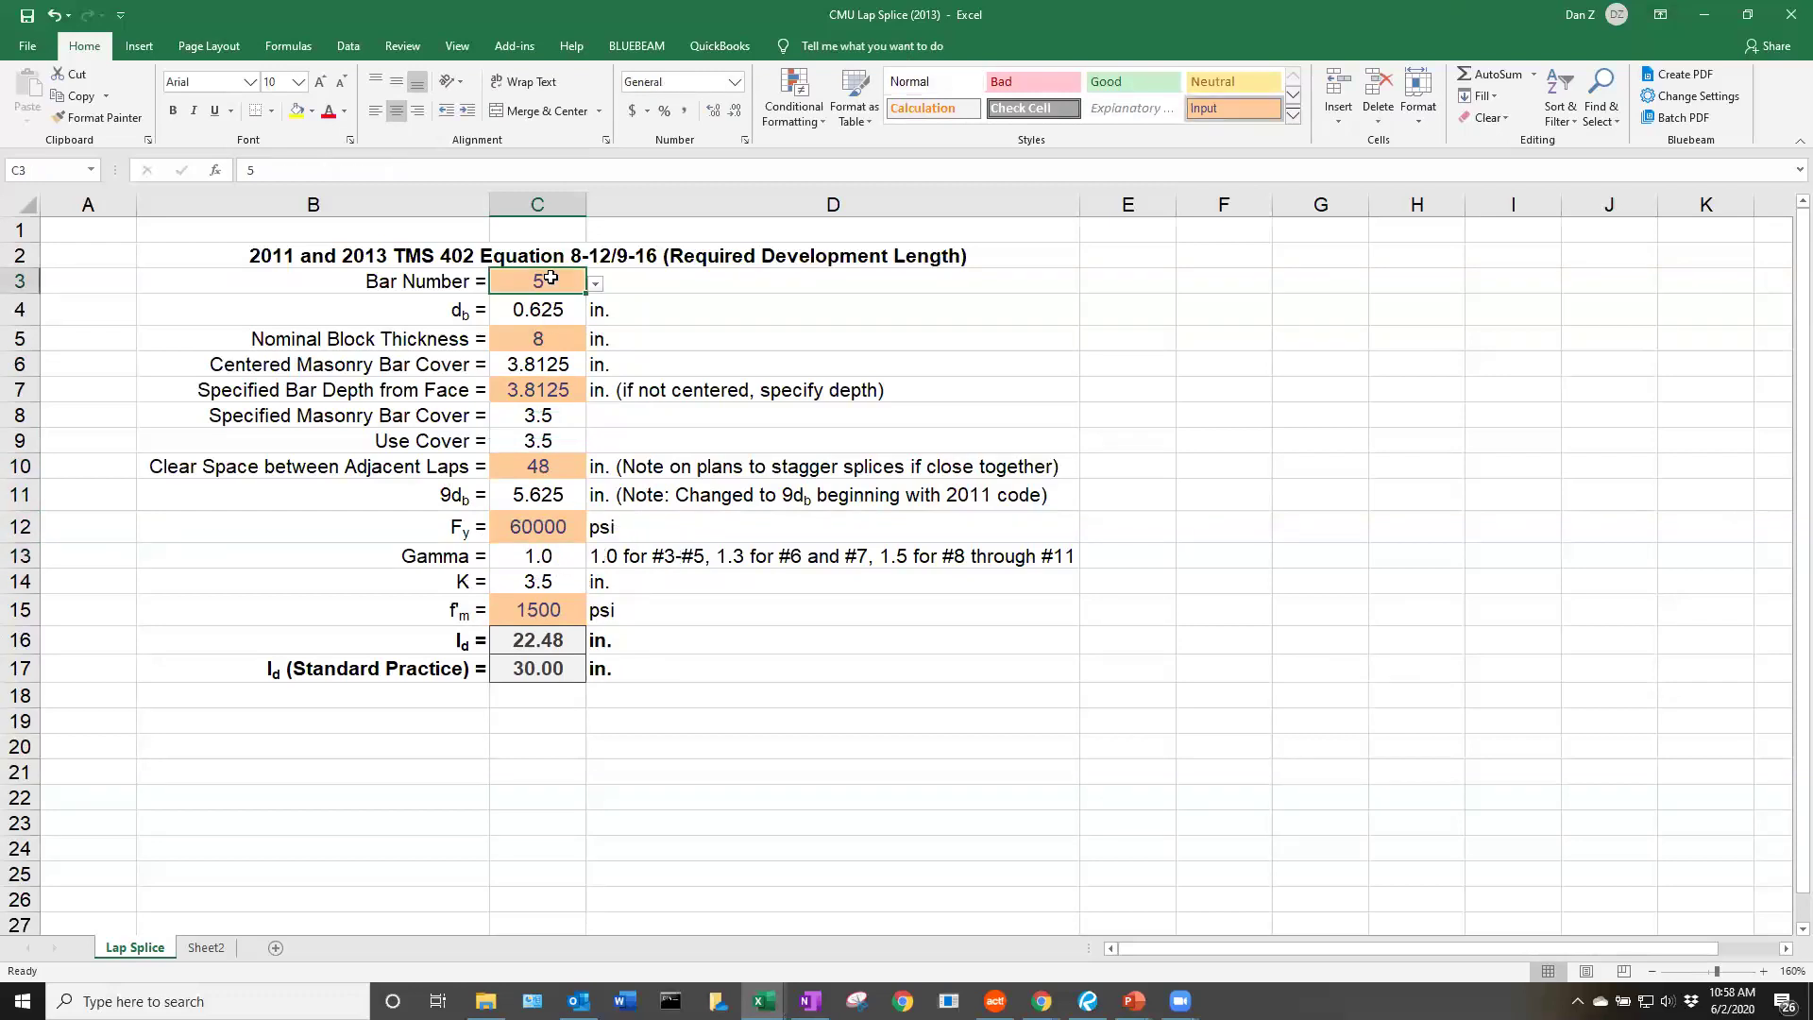
Enter f'm of 2880 psi in C15 and review the C16 ld formula now giving 16.22 in.
{"action": "left_click", "coordinate": [547, 615]}
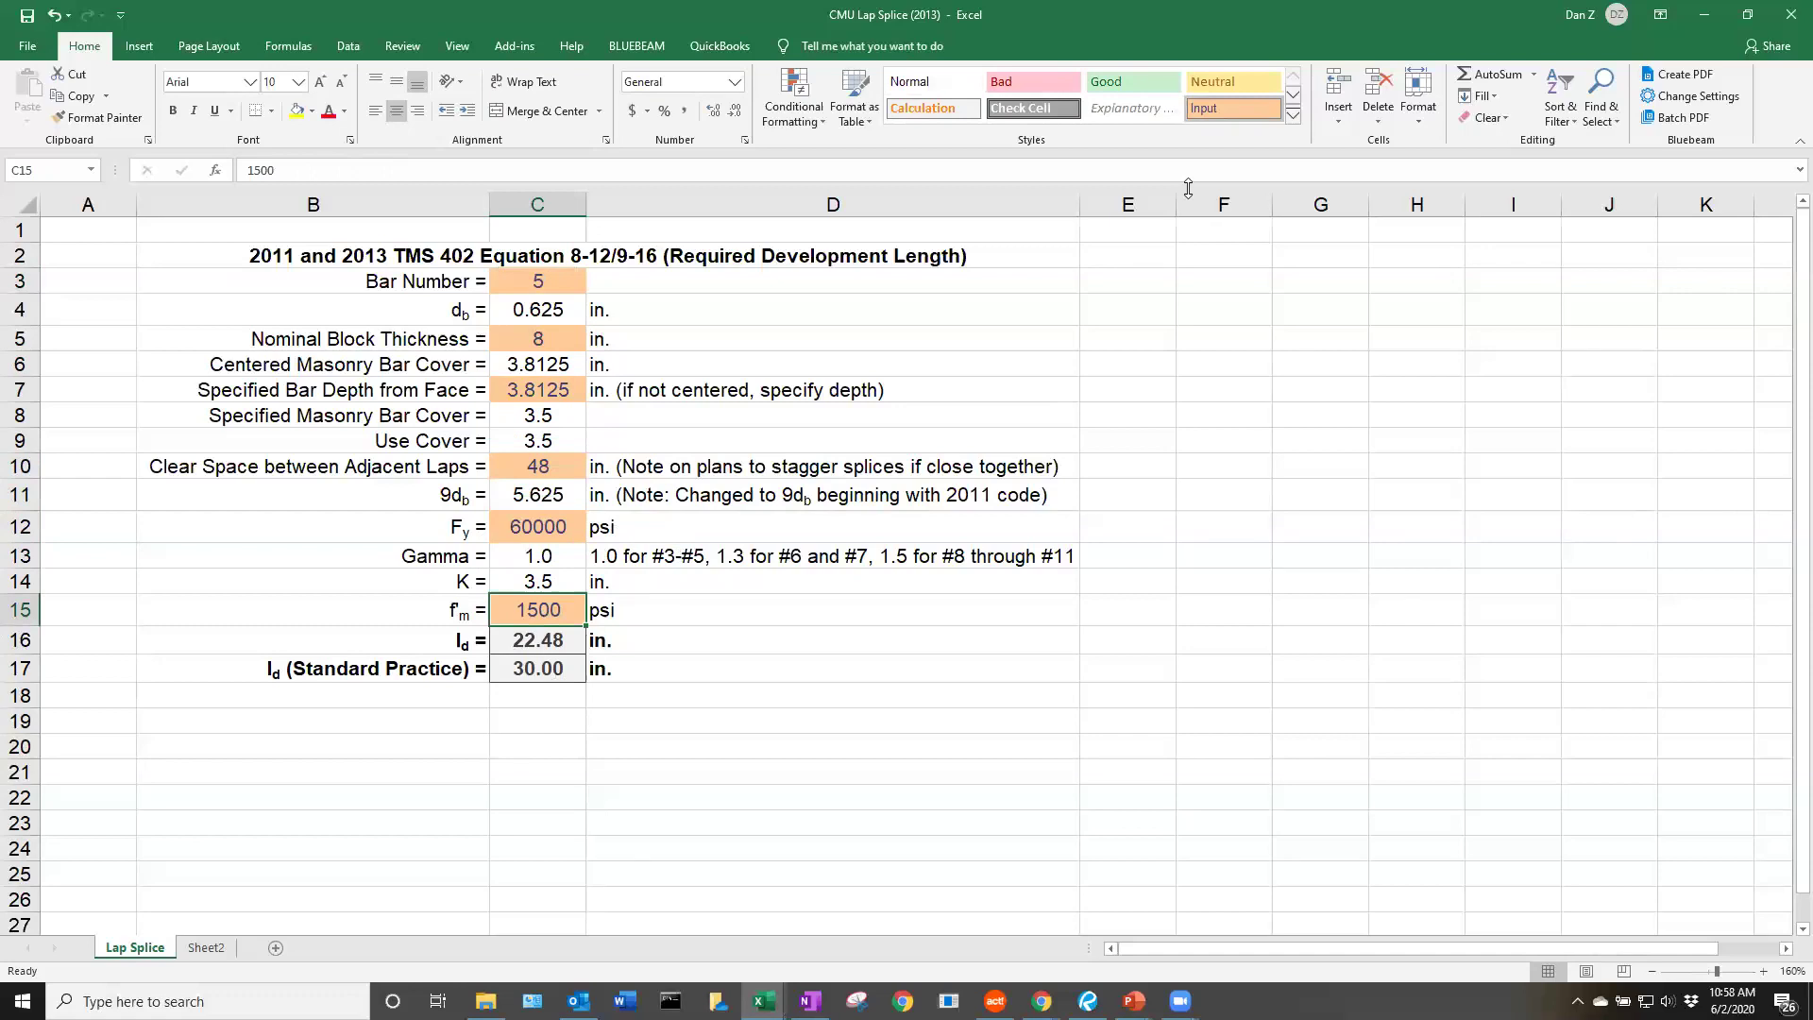
{"action": "type", "text": "2880"}
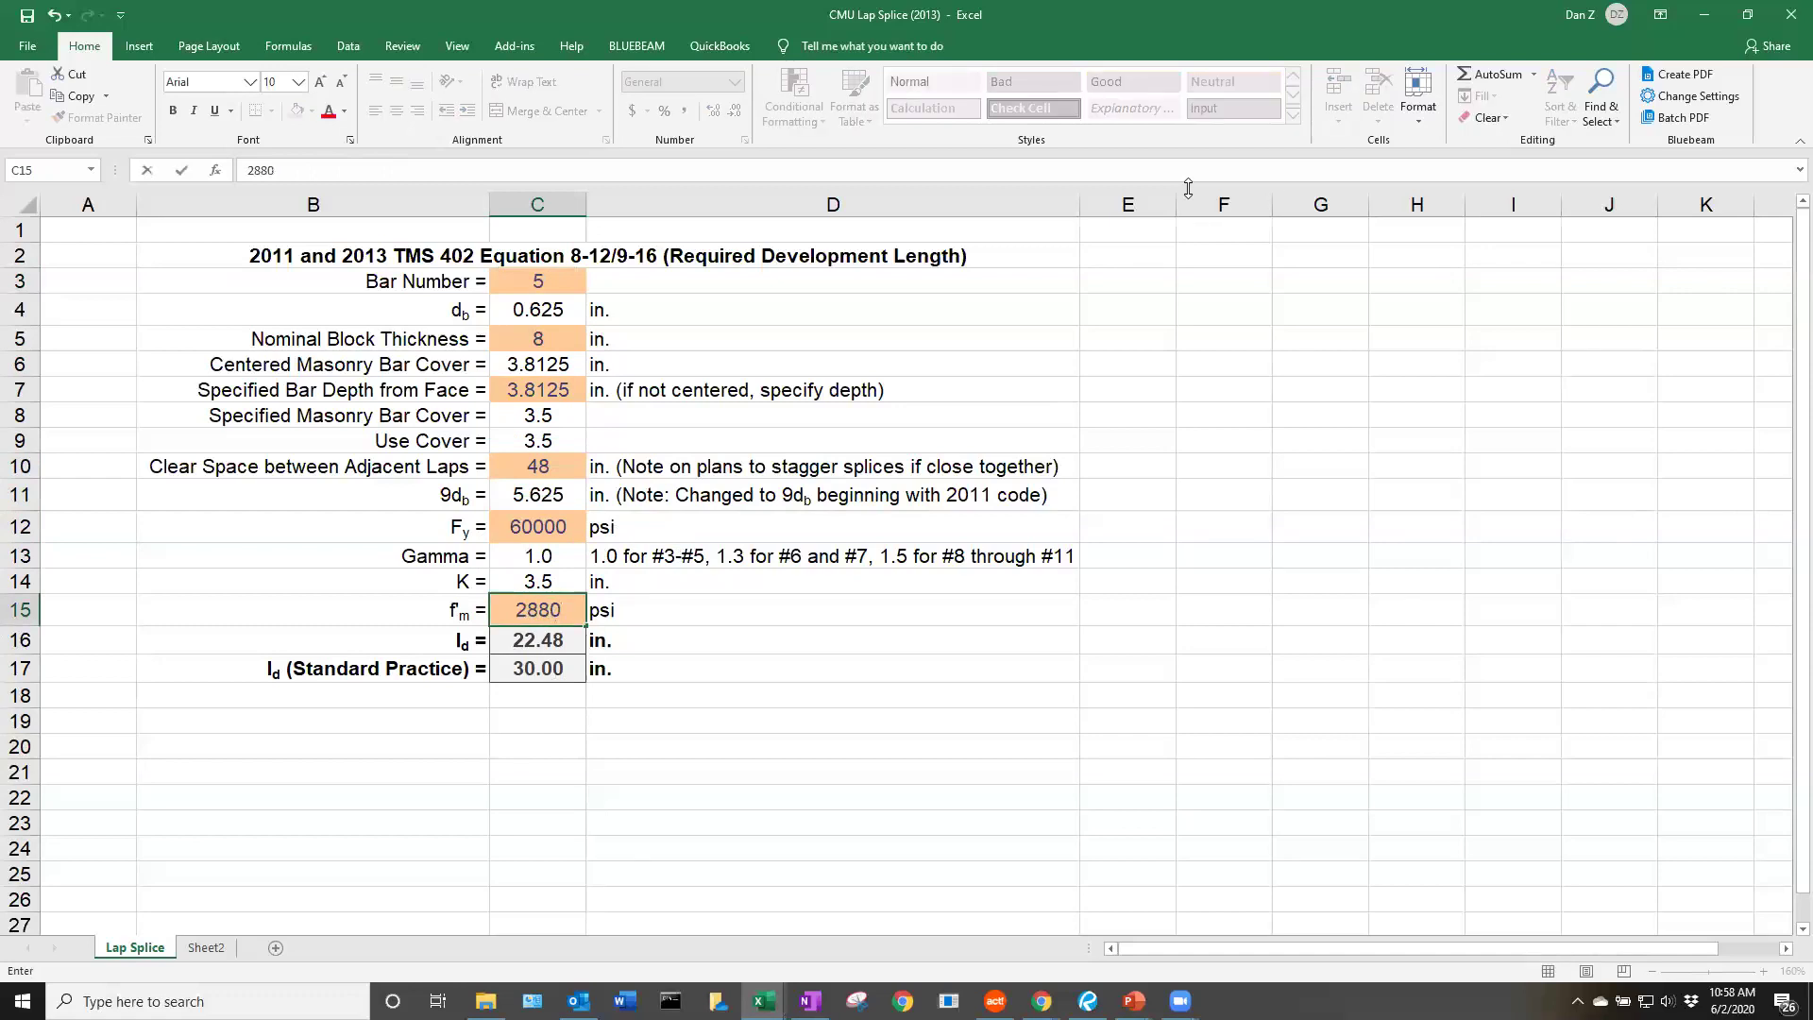
{"action": "key", "text": "Return"}
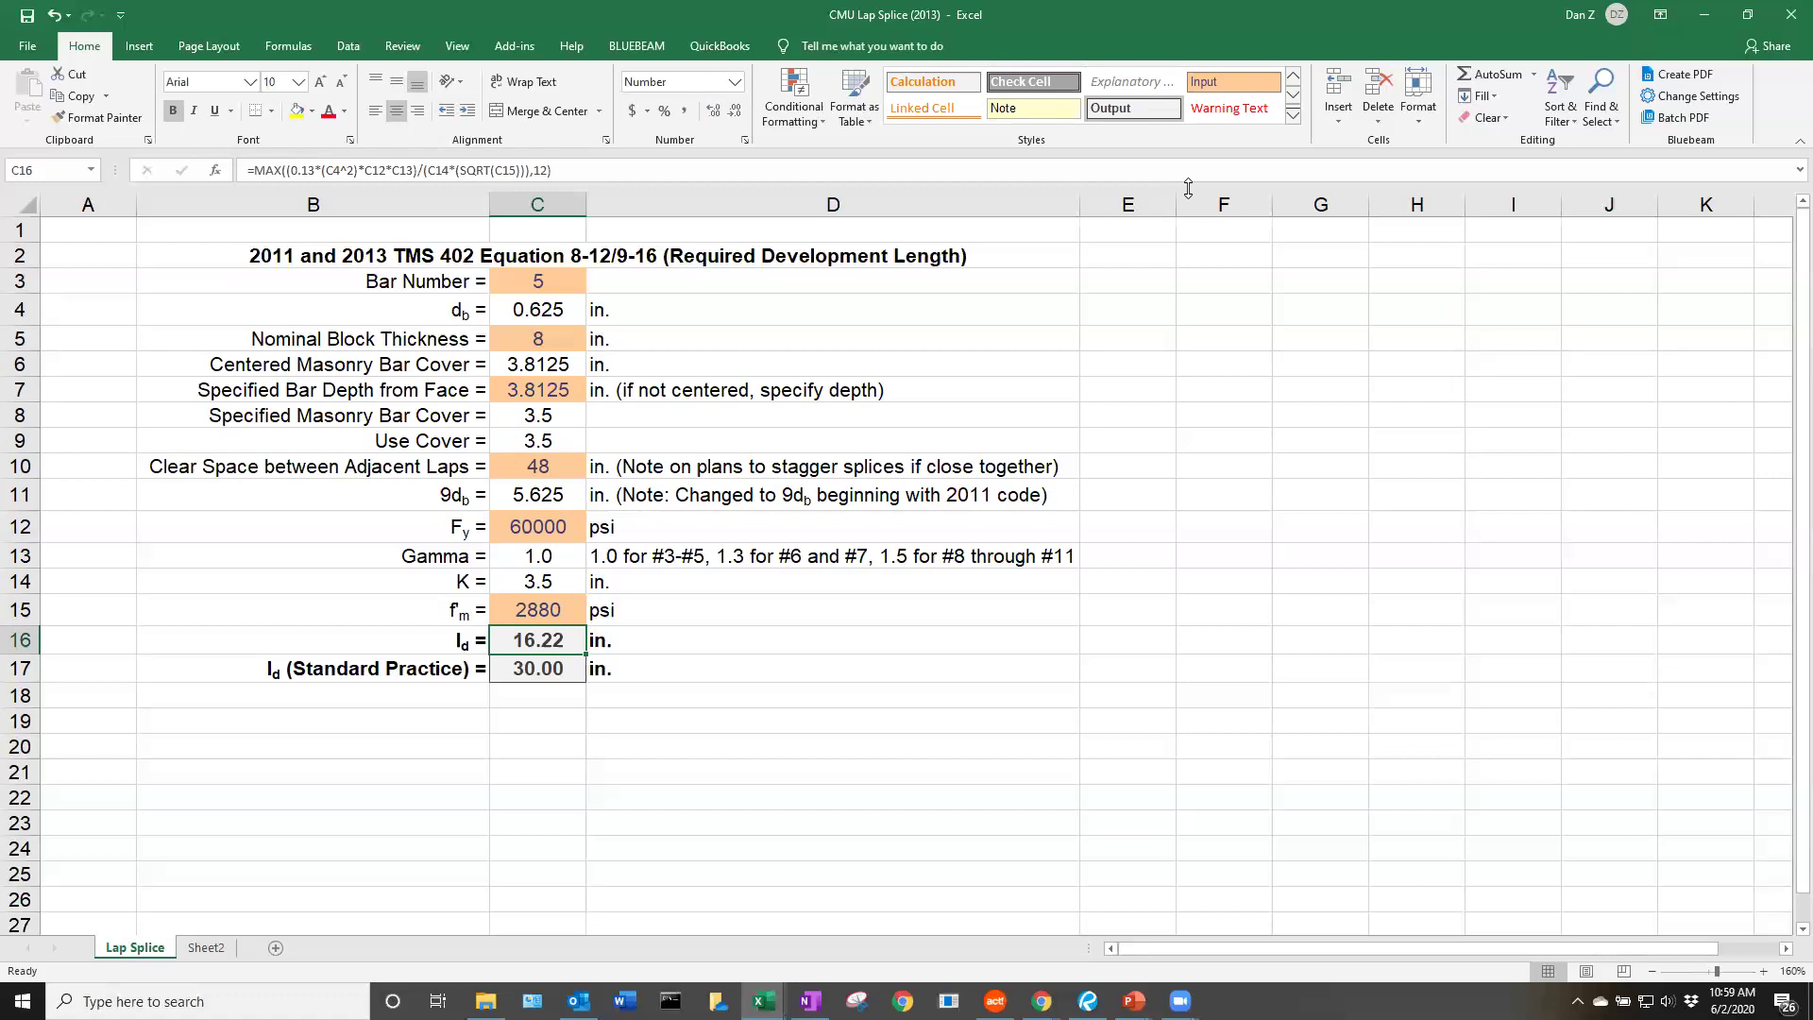
{"action": "left_click", "coordinate": [590, 172]}
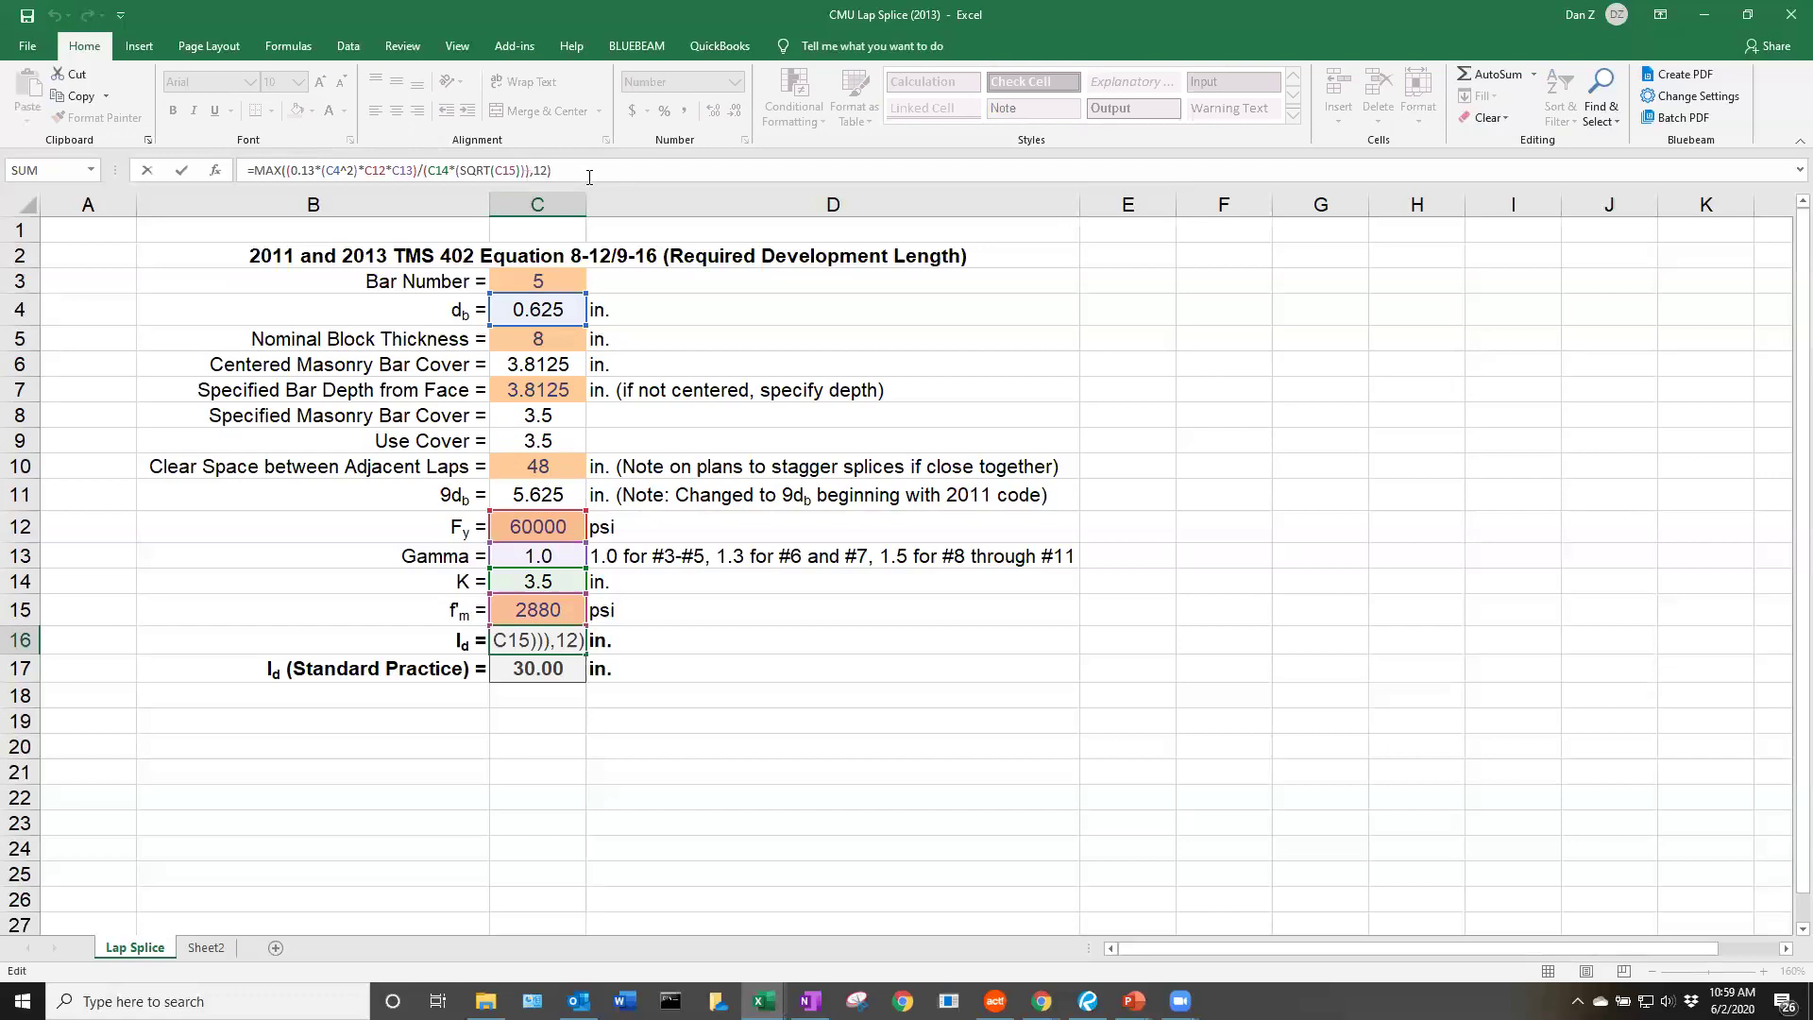
{"action": "left_click", "coordinate": [855, 697]}
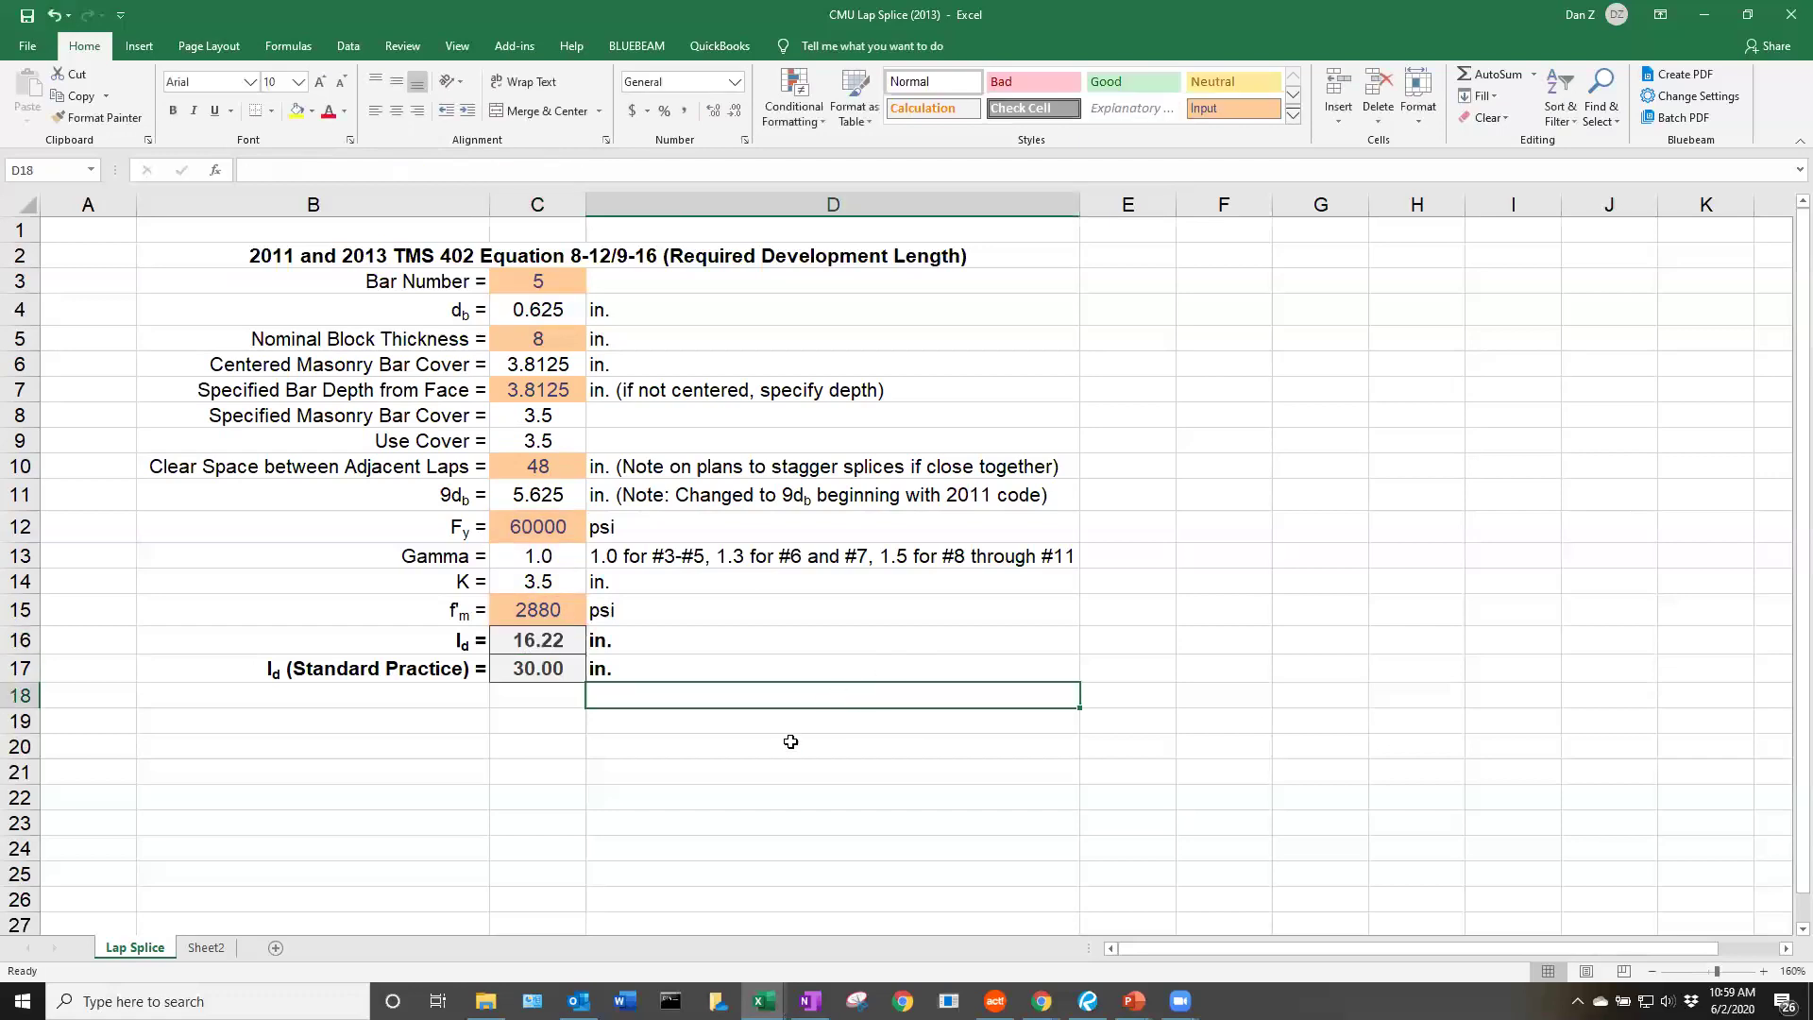
Check that C17's standard-practice length formula =48*C4 still gives 30.00 in.
{"action": "left_click", "coordinate": [552, 643]}
{"action": "key", "text": "Down"}
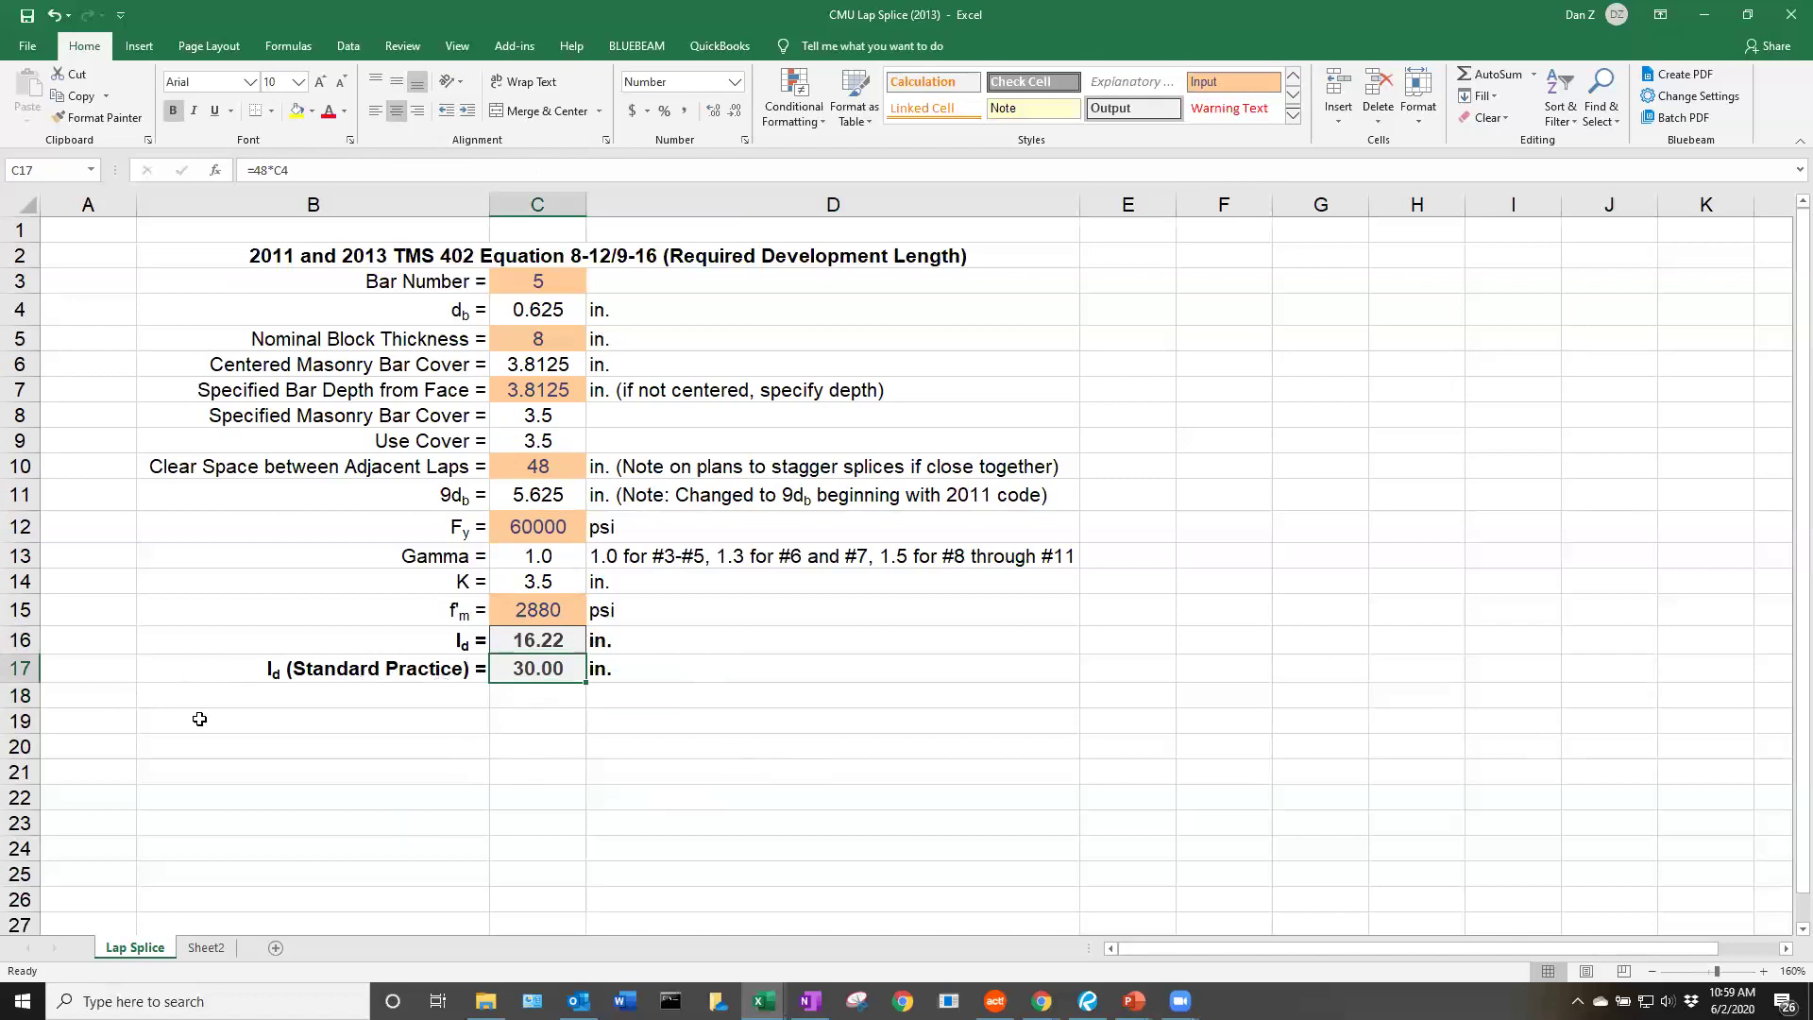
{"action": "left_click", "coordinate": [931, 615]}
{"action": "left_click", "coordinate": [517, 667]}
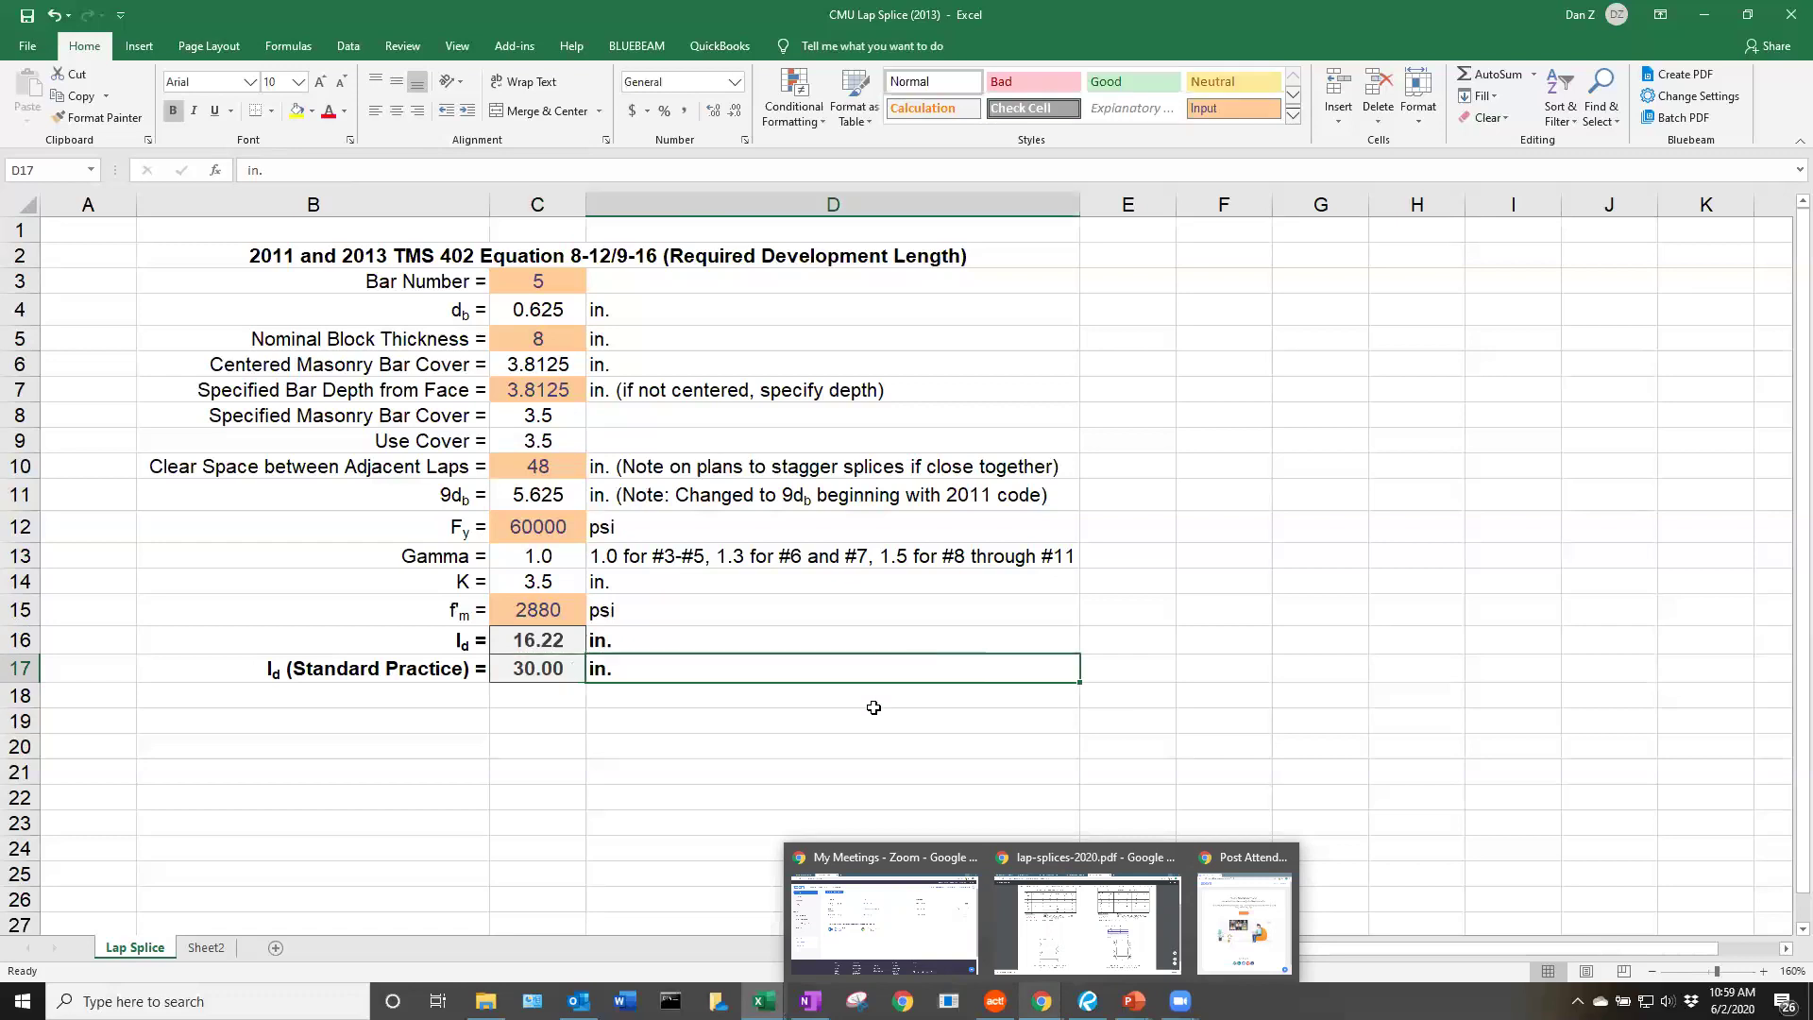
{"action": "left_click", "coordinate": [408, 179]}
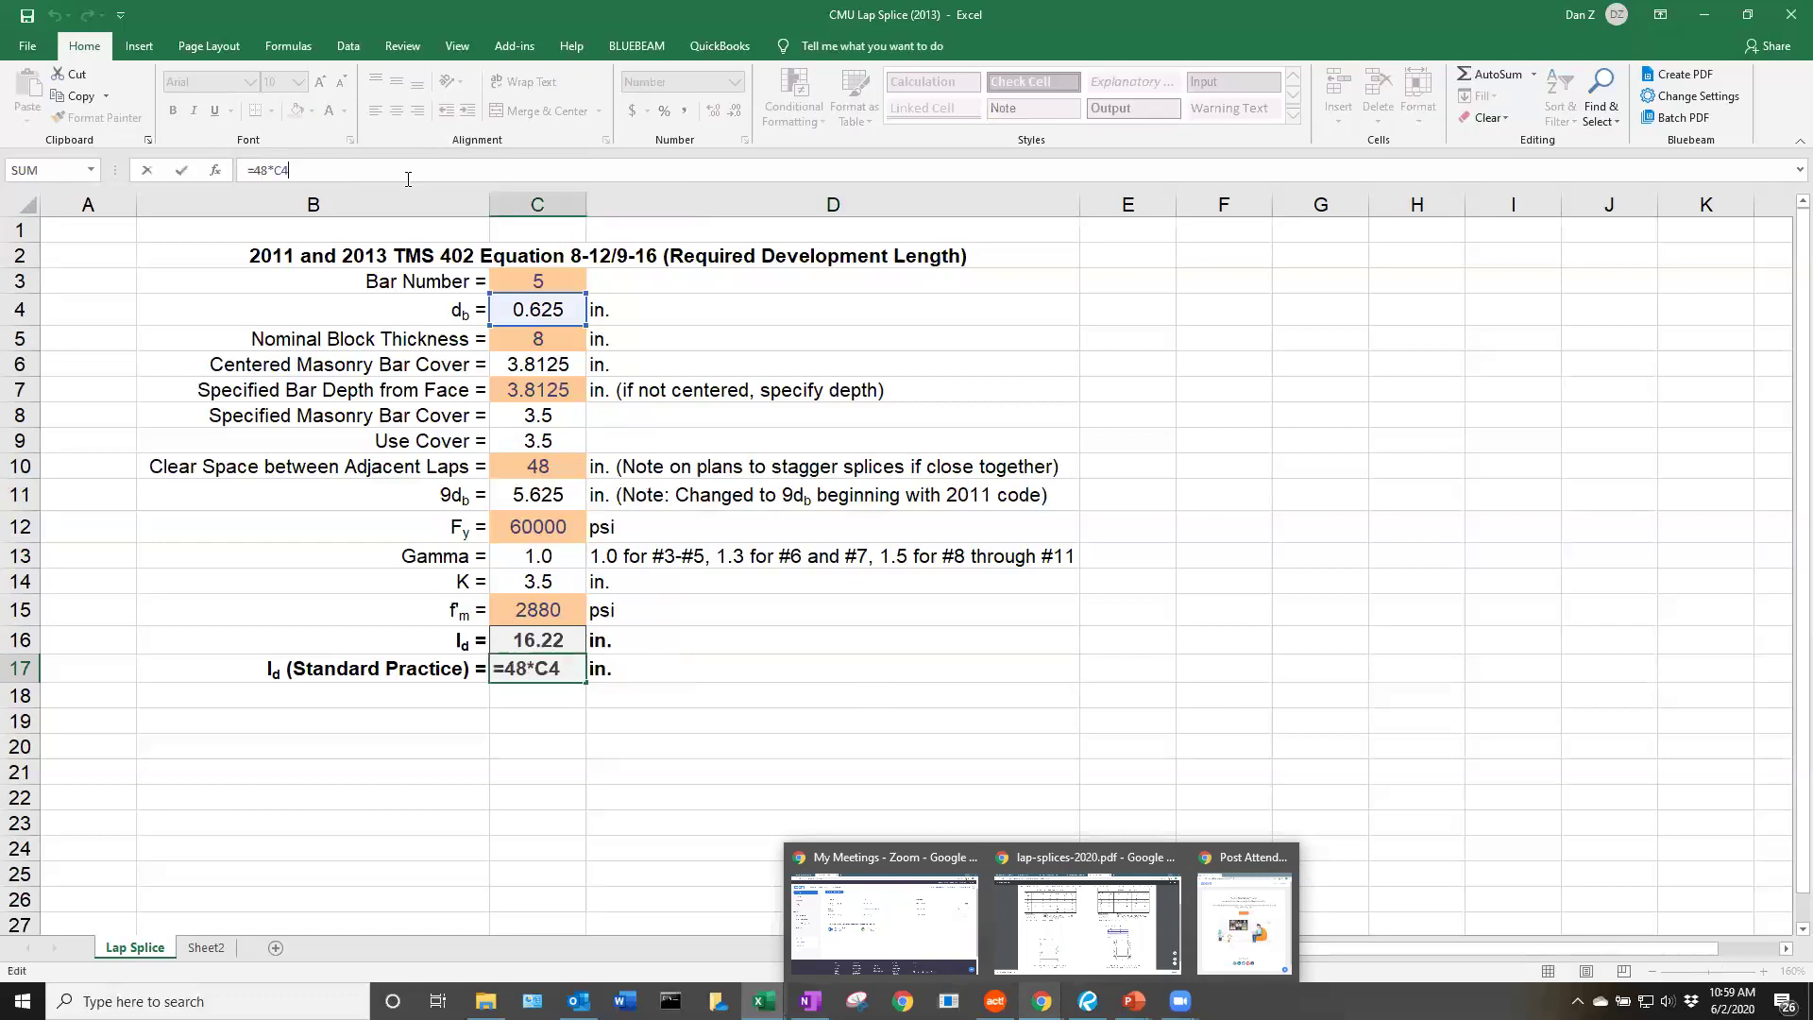
{"action": "left_click", "coordinate": [728, 692]}
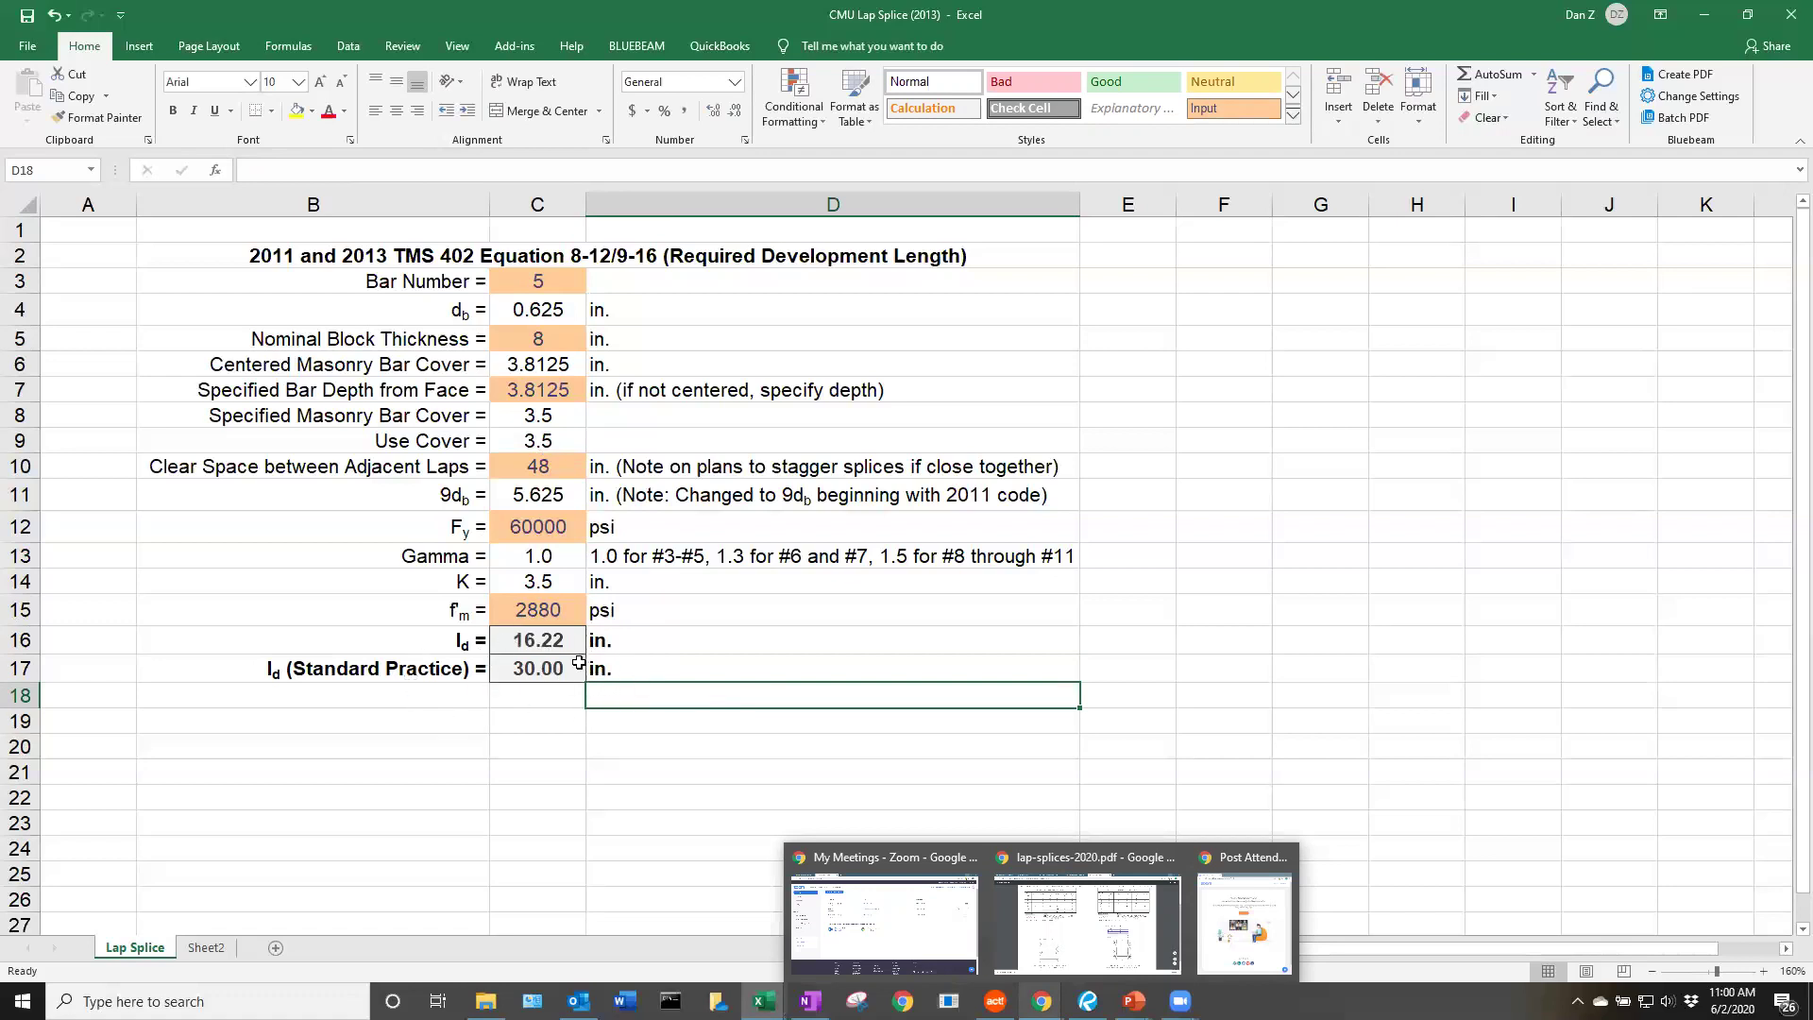
Reselect C17, then bring up lap-splices-2020.pdf in Chrome.
{"action": "left_click", "coordinate": [714, 794]}
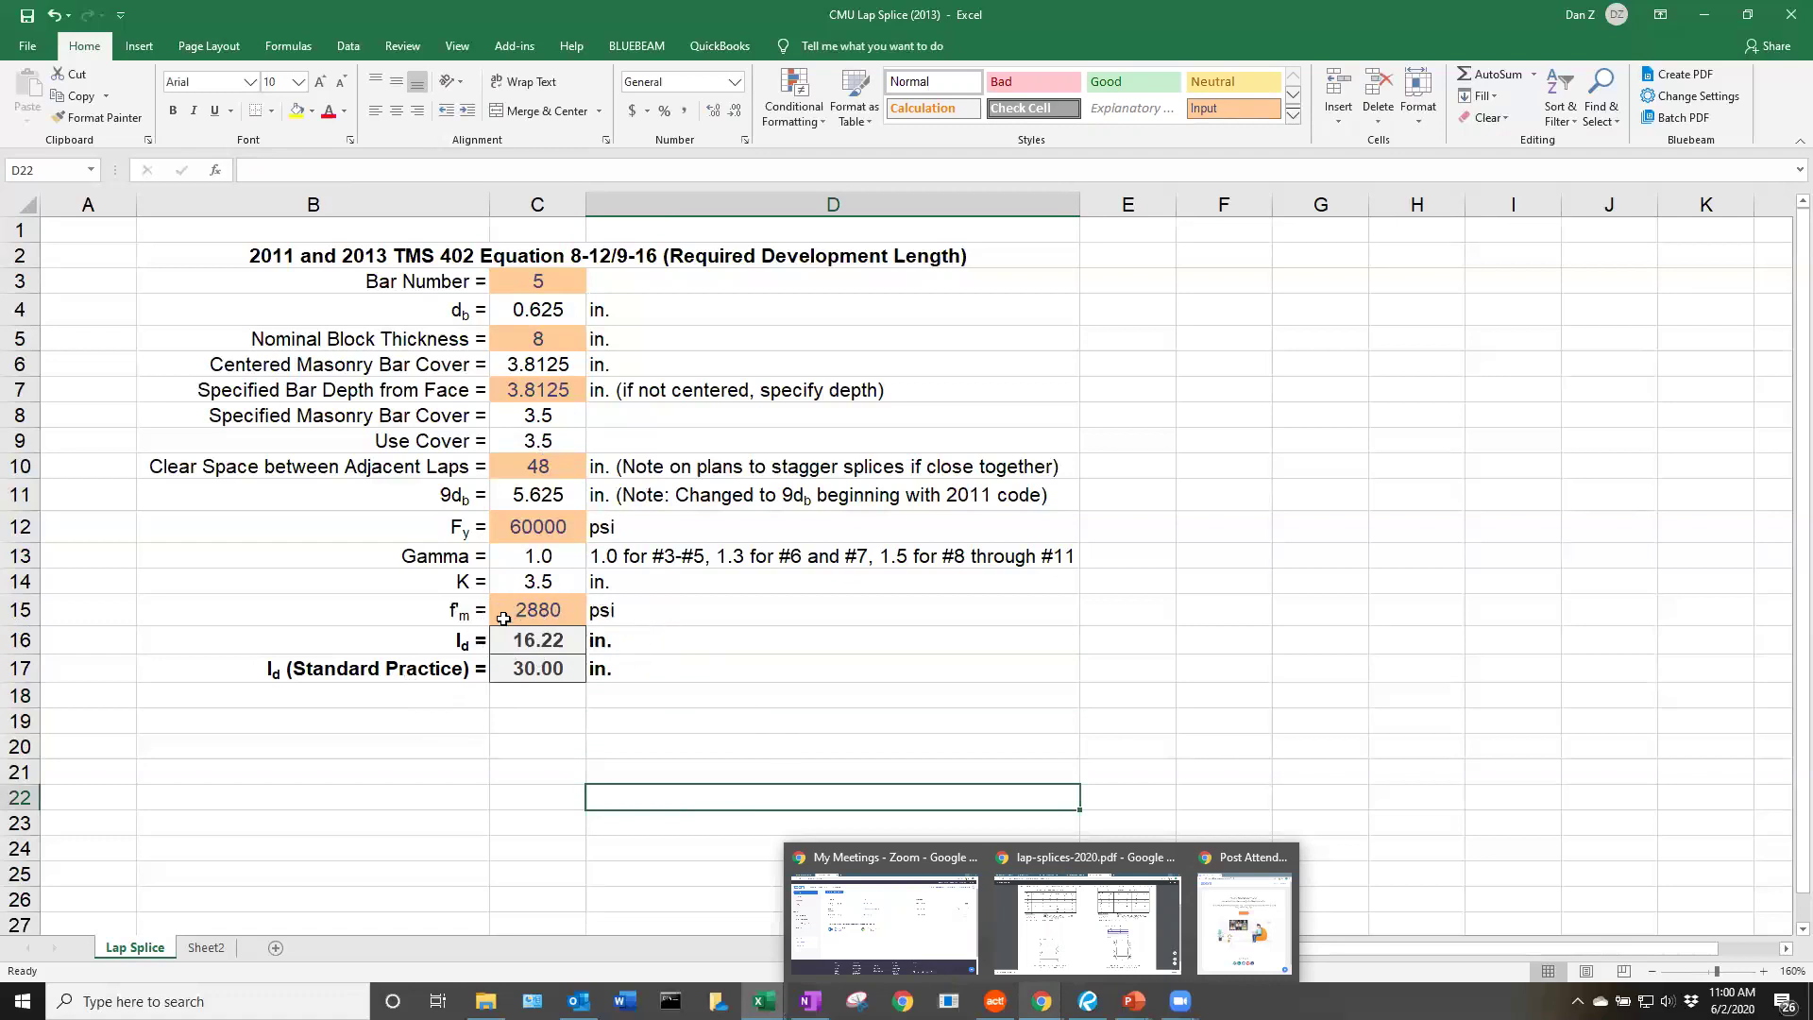
{"action": "left_click", "coordinate": [565, 676]}
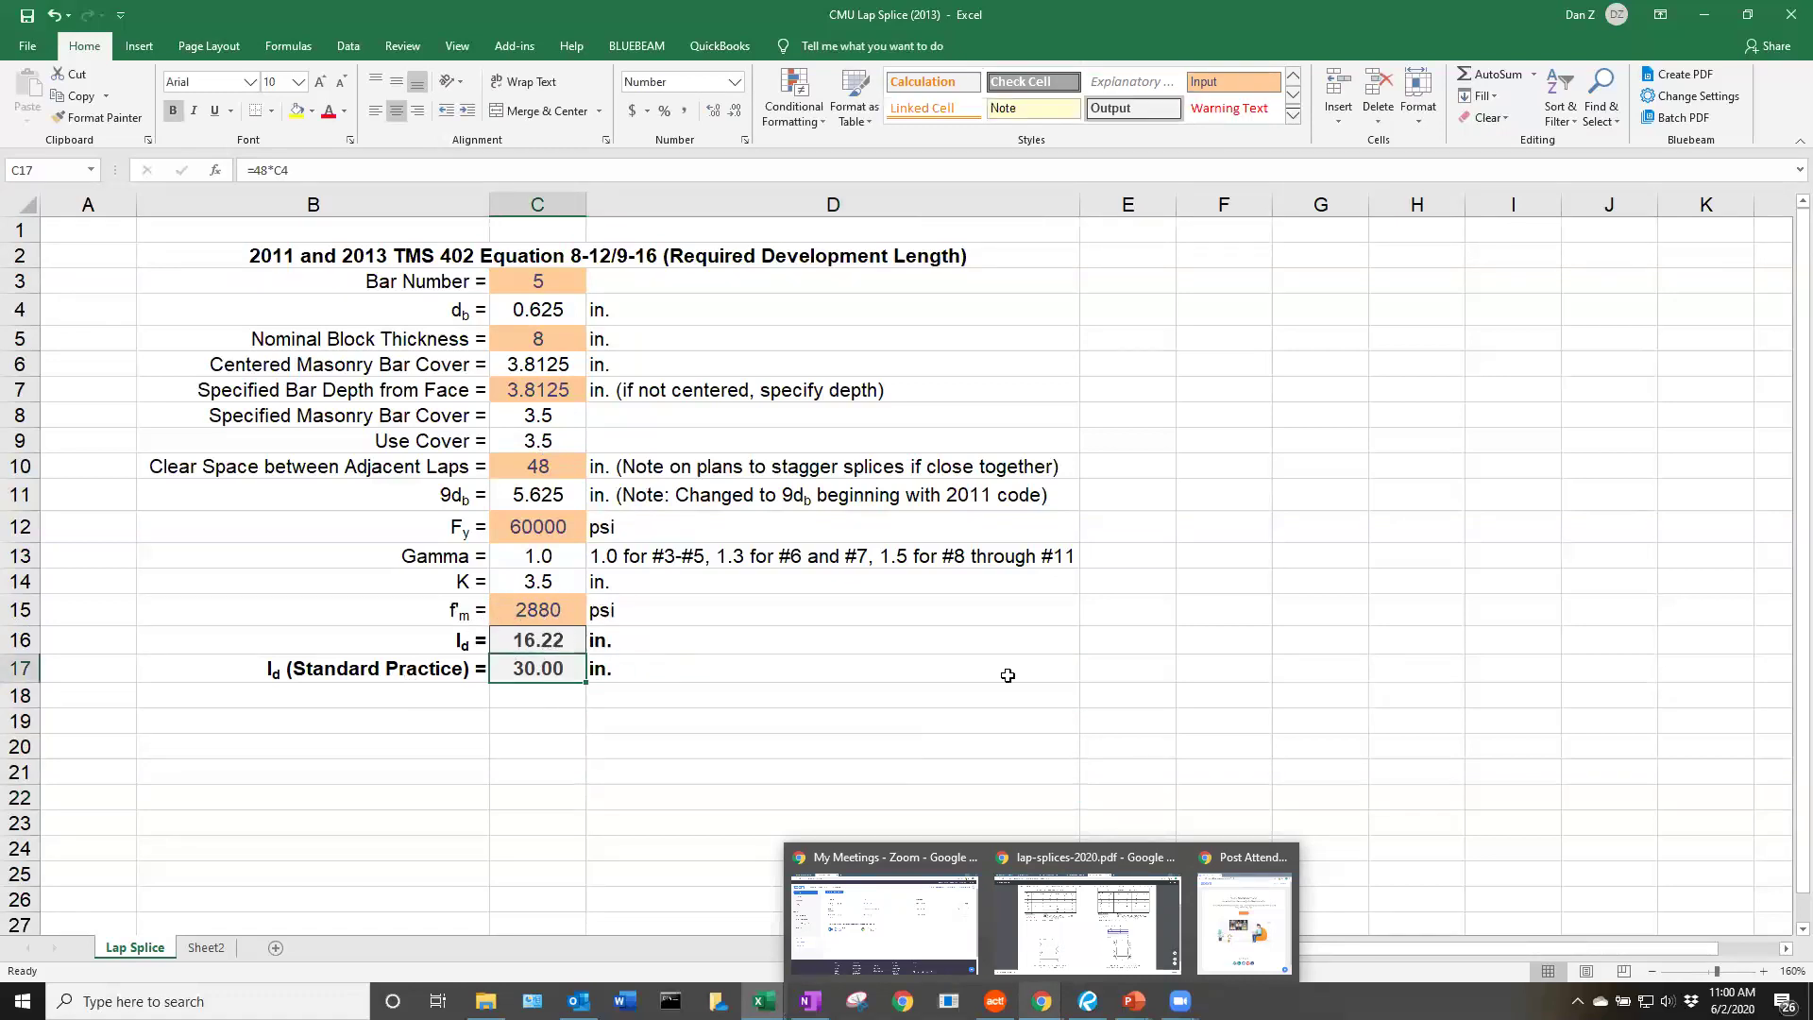
{"action": "left_click", "coordinate": [1085, 673]}
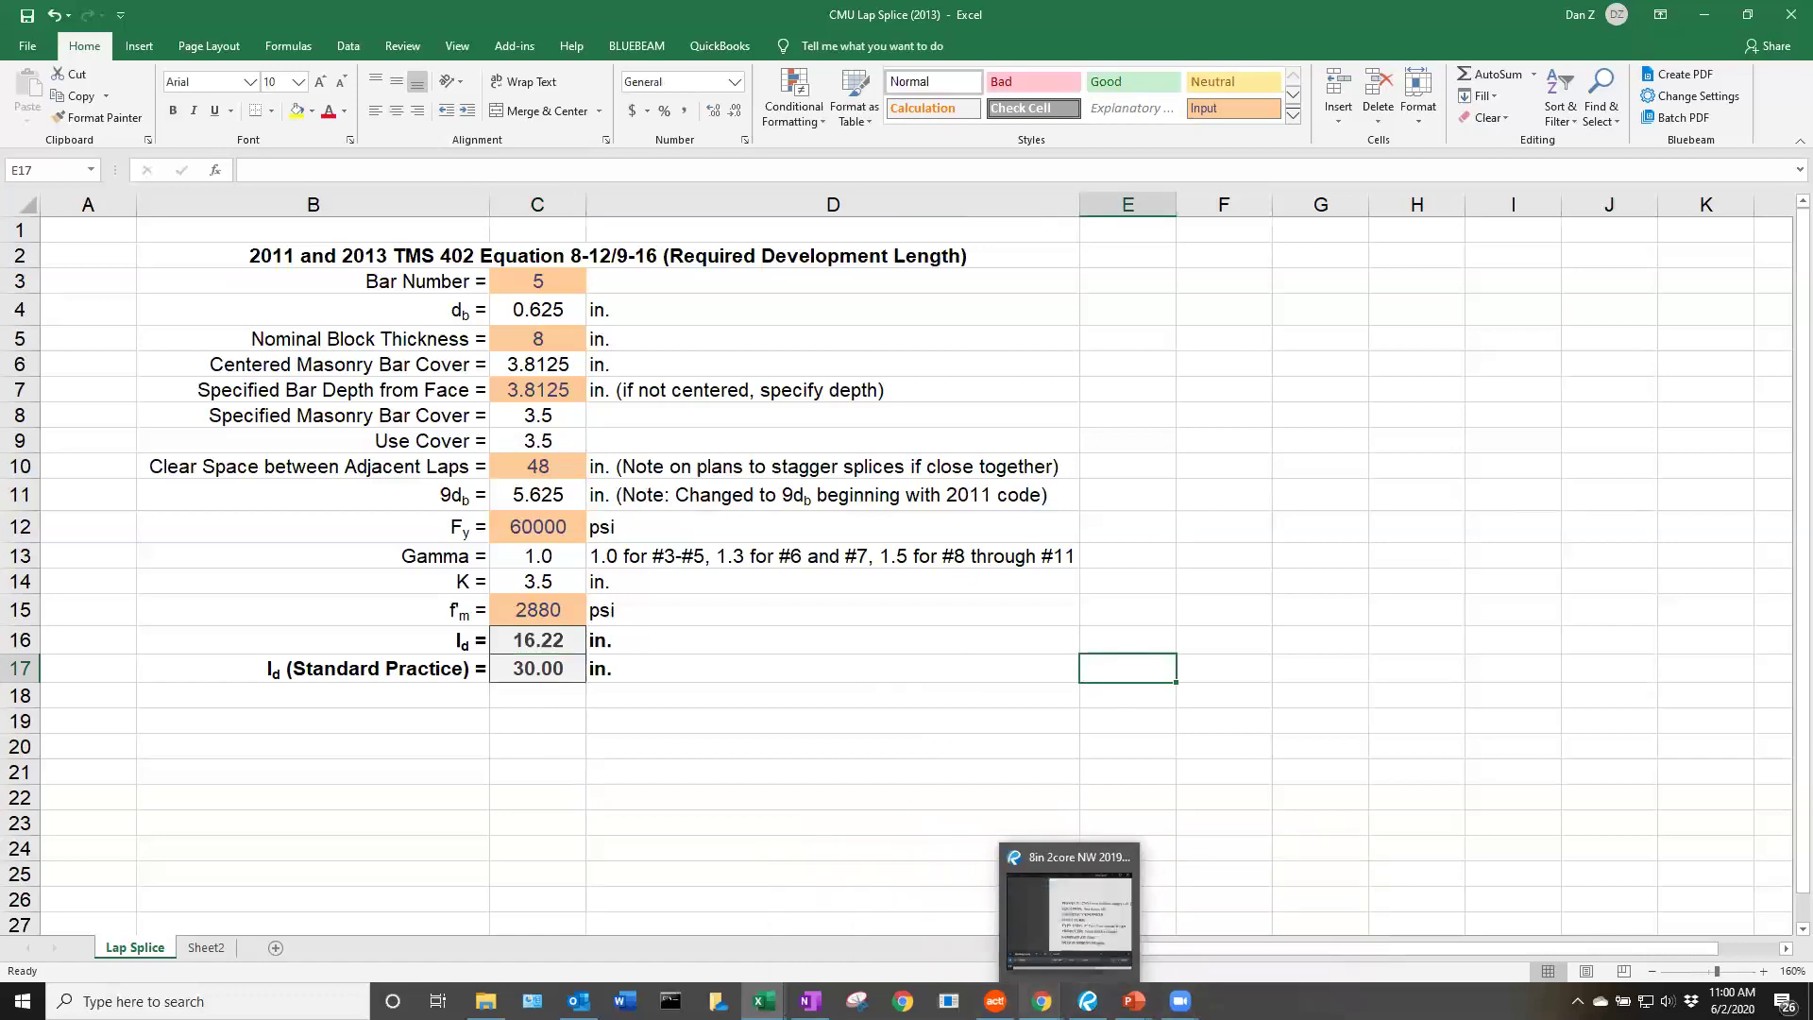
Restore the lap-splices-2020.pdf Chrome window so it sits beside the Excel lap splice sheet.
{"action": "mouse_move", "coordinate": [1041, 1001]}
{"action": "left_click", "coordinate": [1143, 918]}
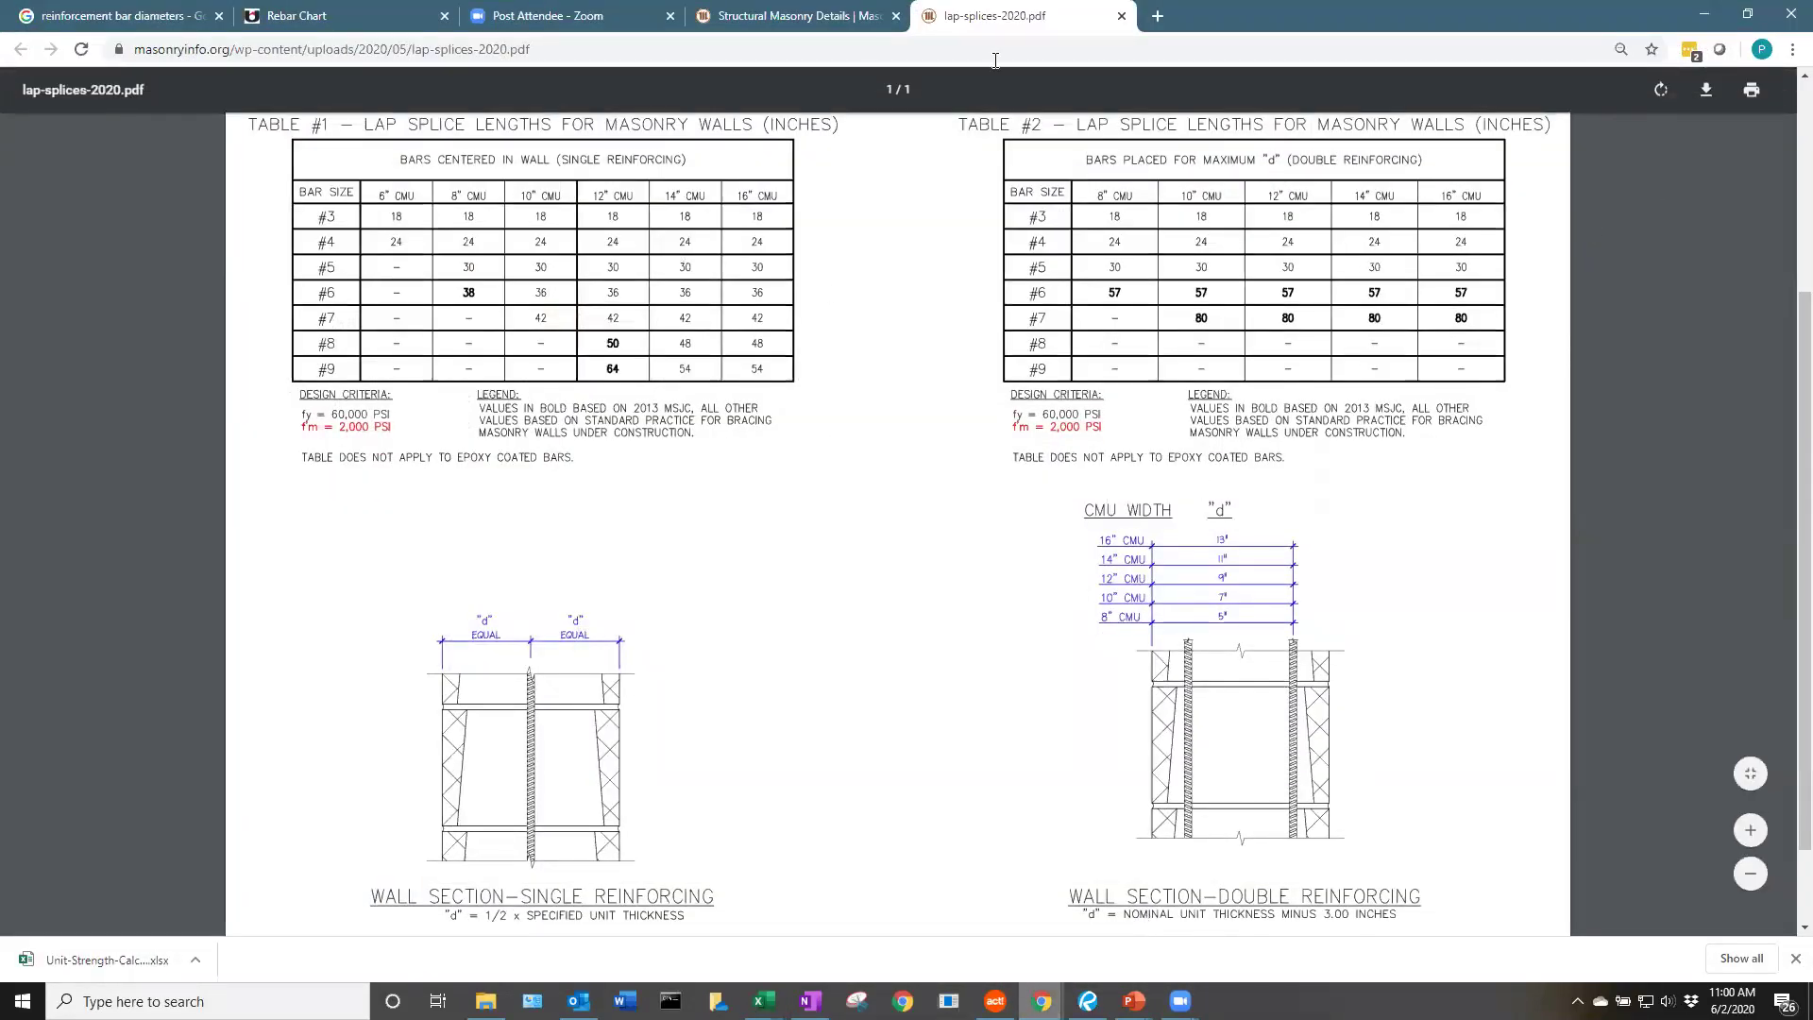
{"action": "key", "text": "super+Down"}
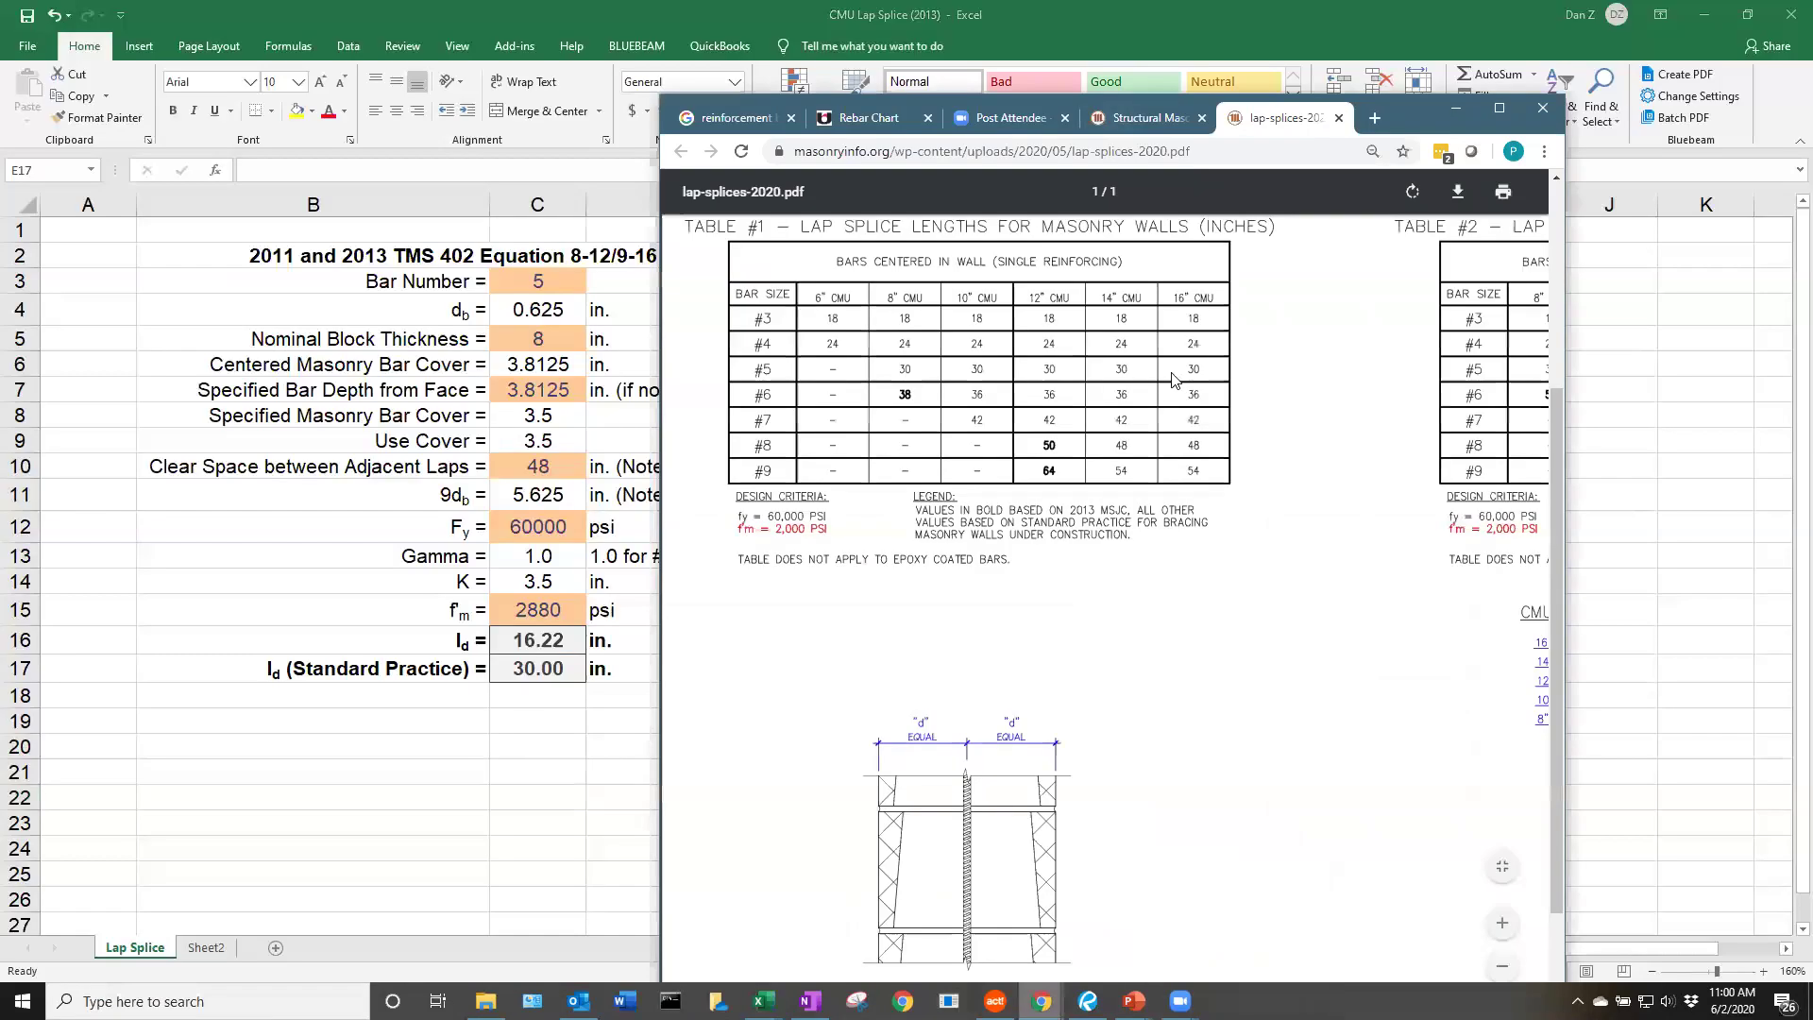